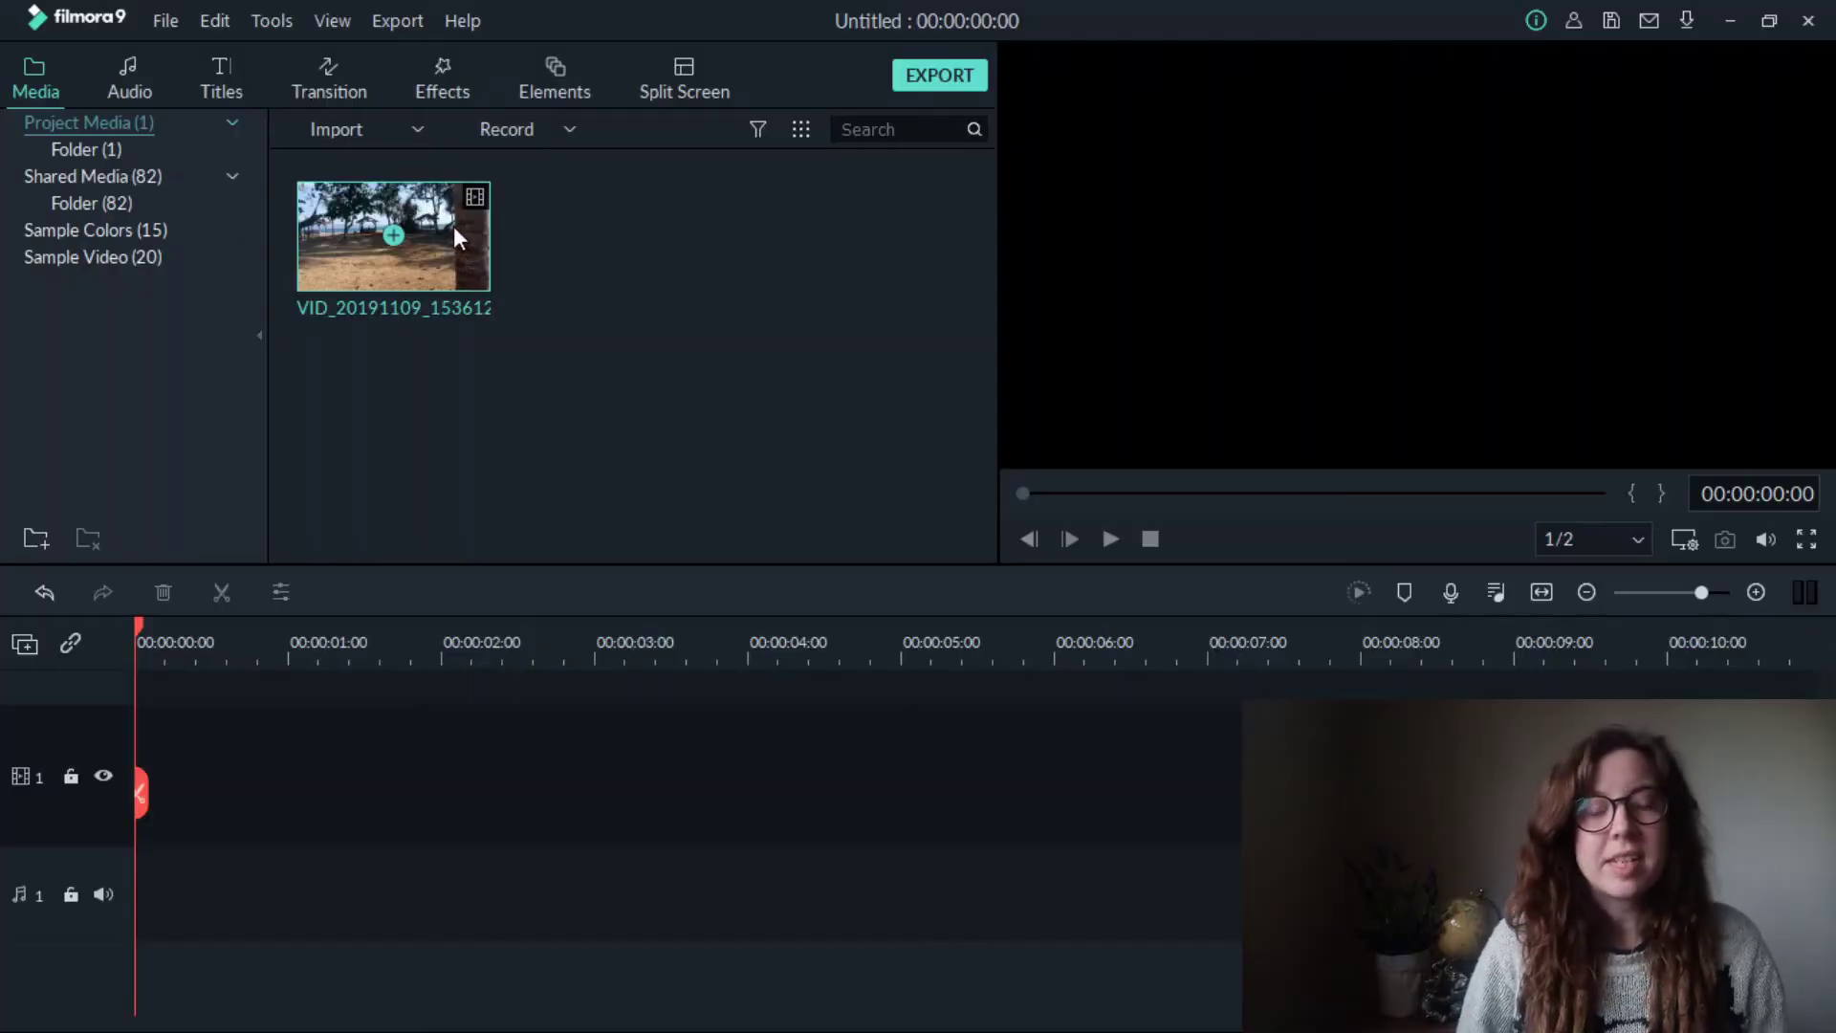
Place the beach clip on track 1 and move the playhead to about 00:00:02:13
mouse_move(456, 232)
left_mouse_down()
mouse_move(91, 804)
mouse_move(560, 745)
left_mouse_up()
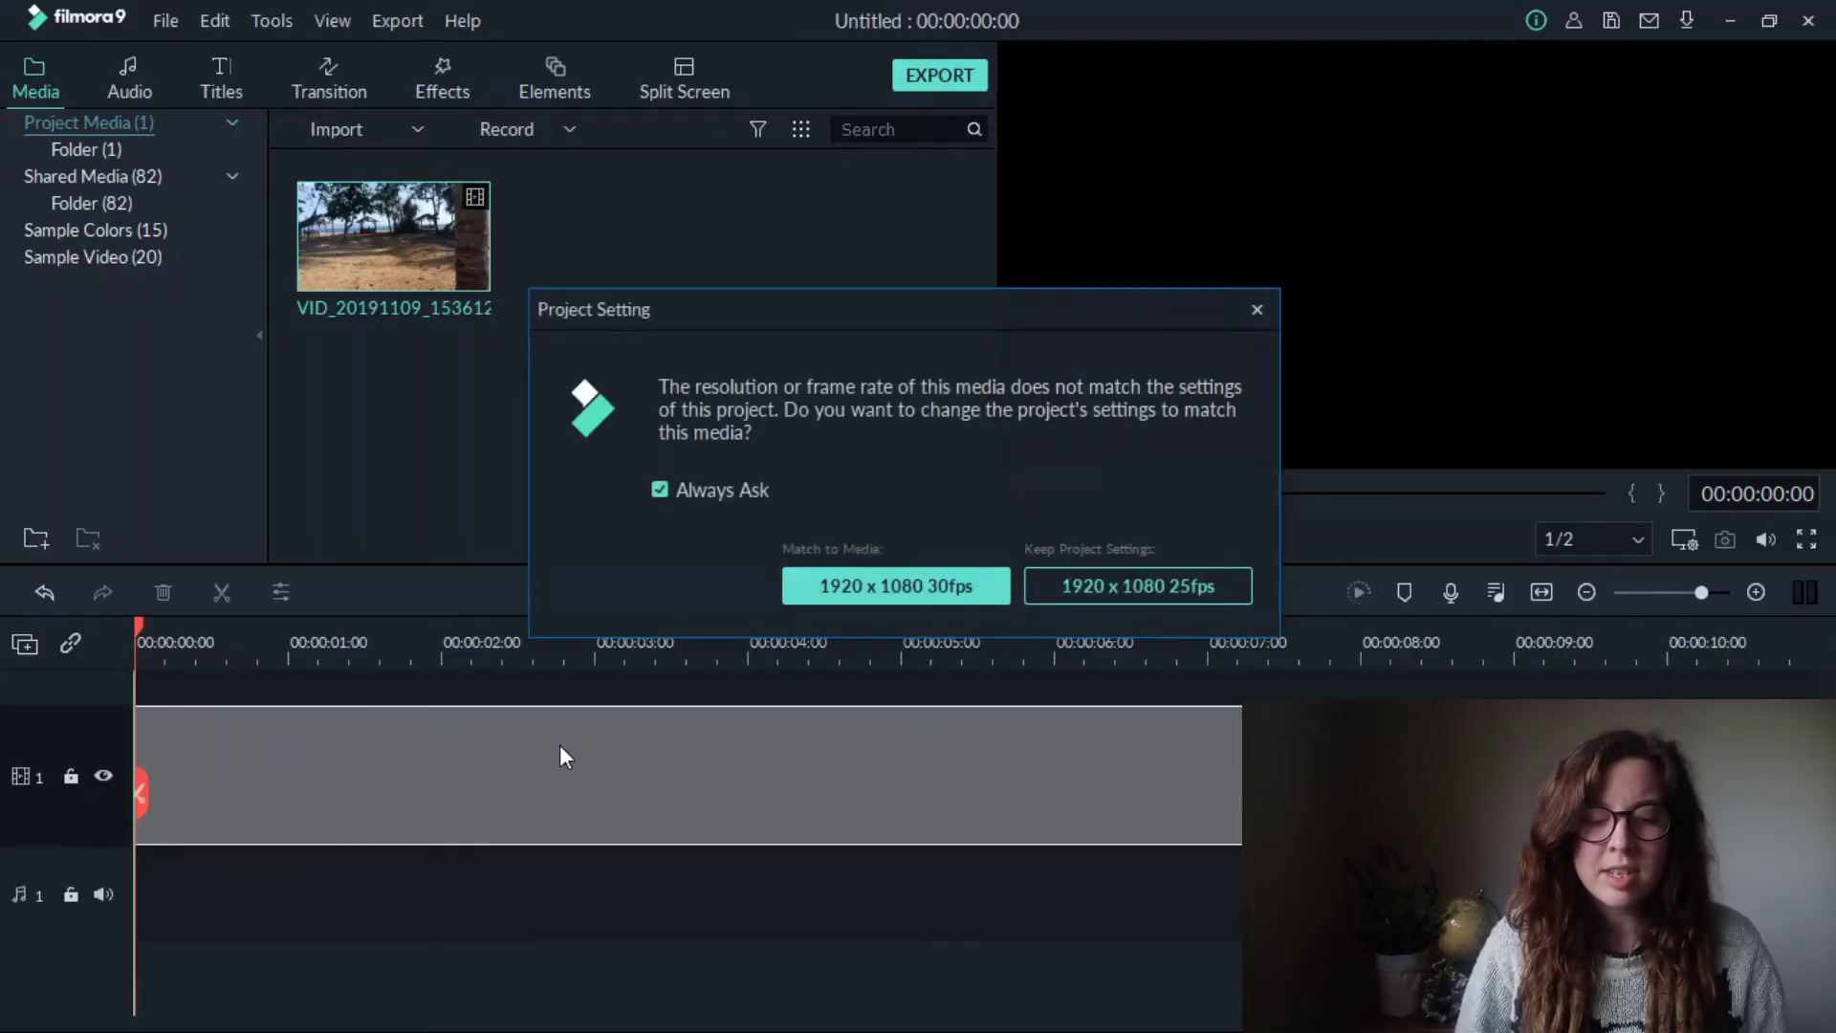
left_click(1144, 581)
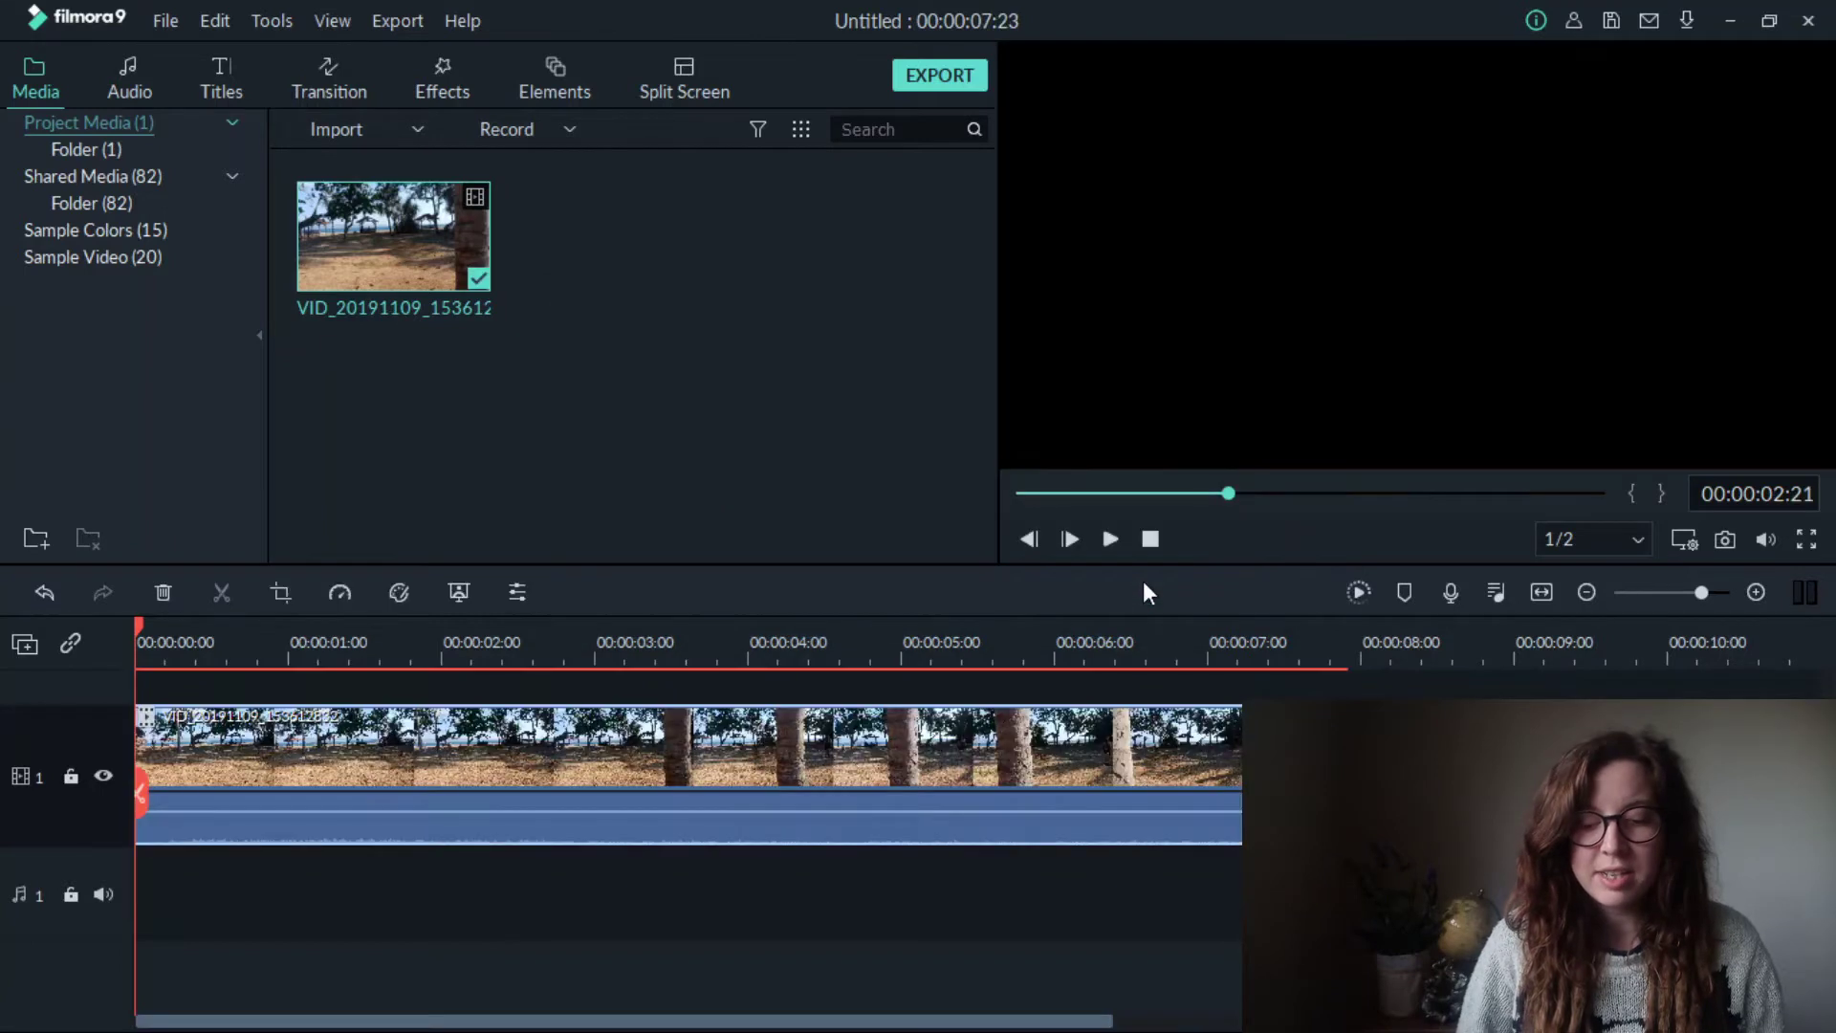
left_click(582, 648)
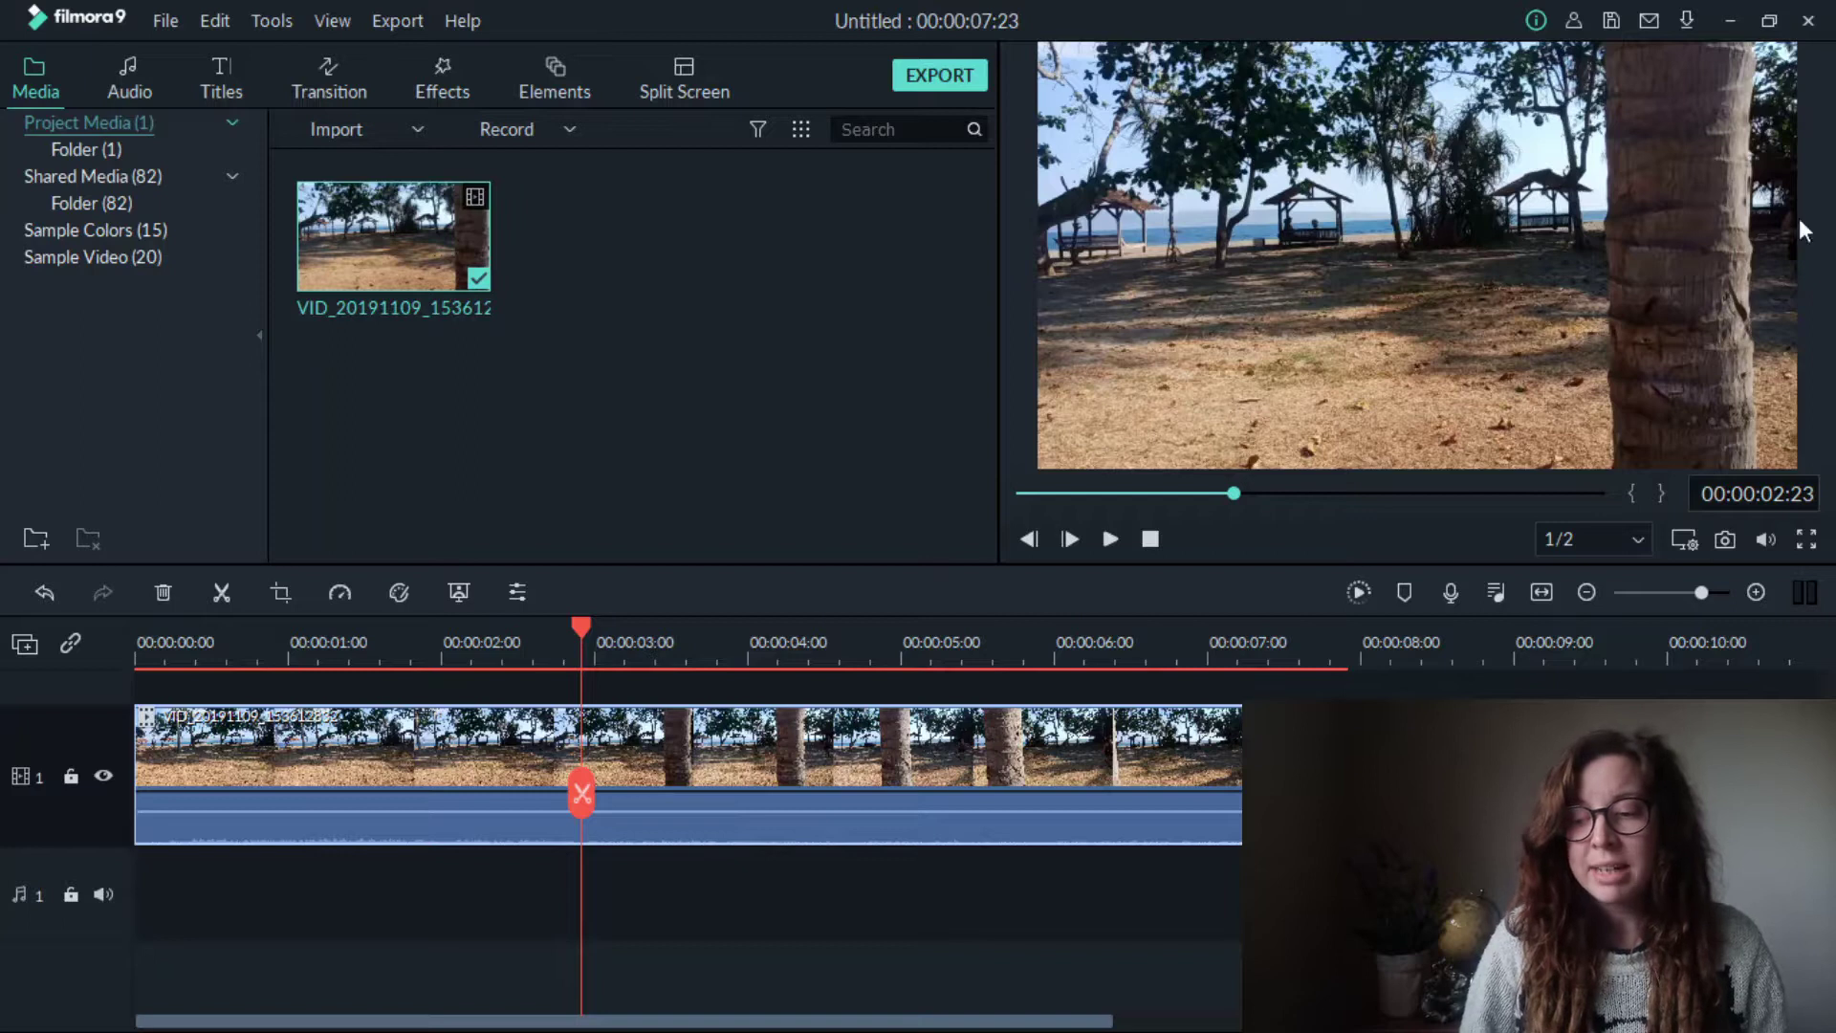
left_click(491, 653)
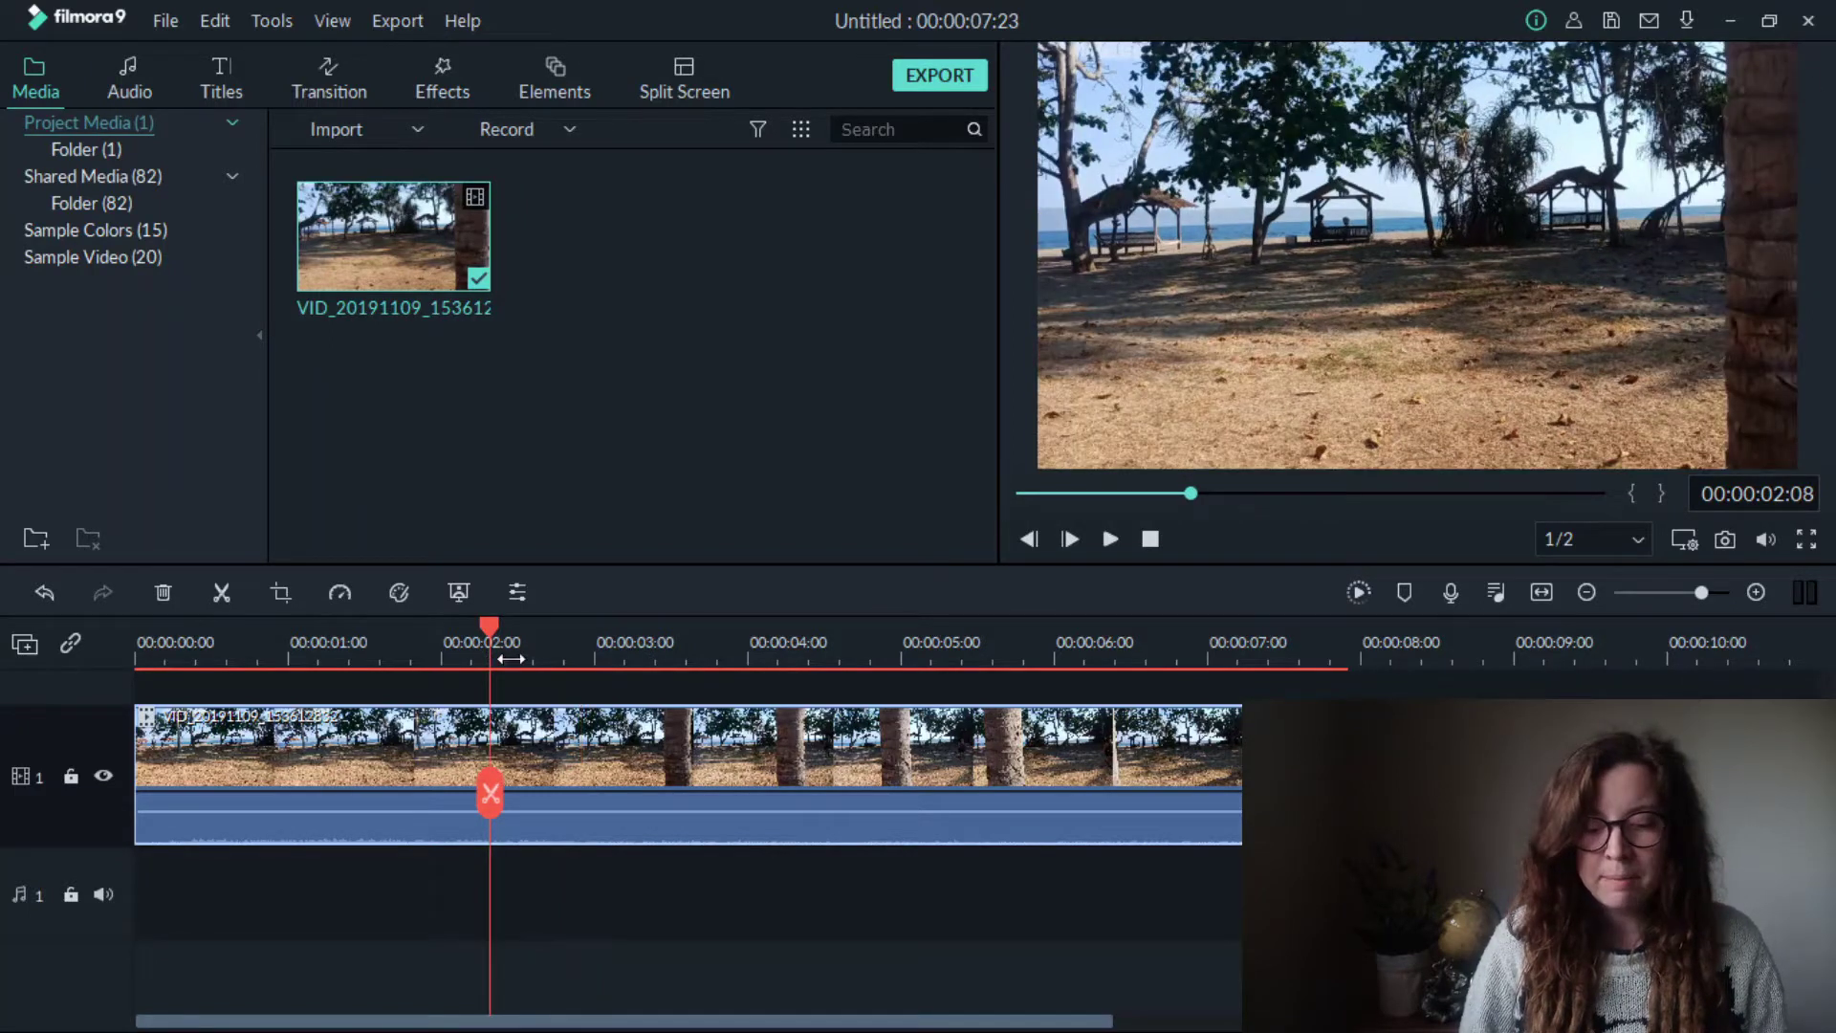
left_click(510, 655)
left_click_drag(525, 657, 533, 658)
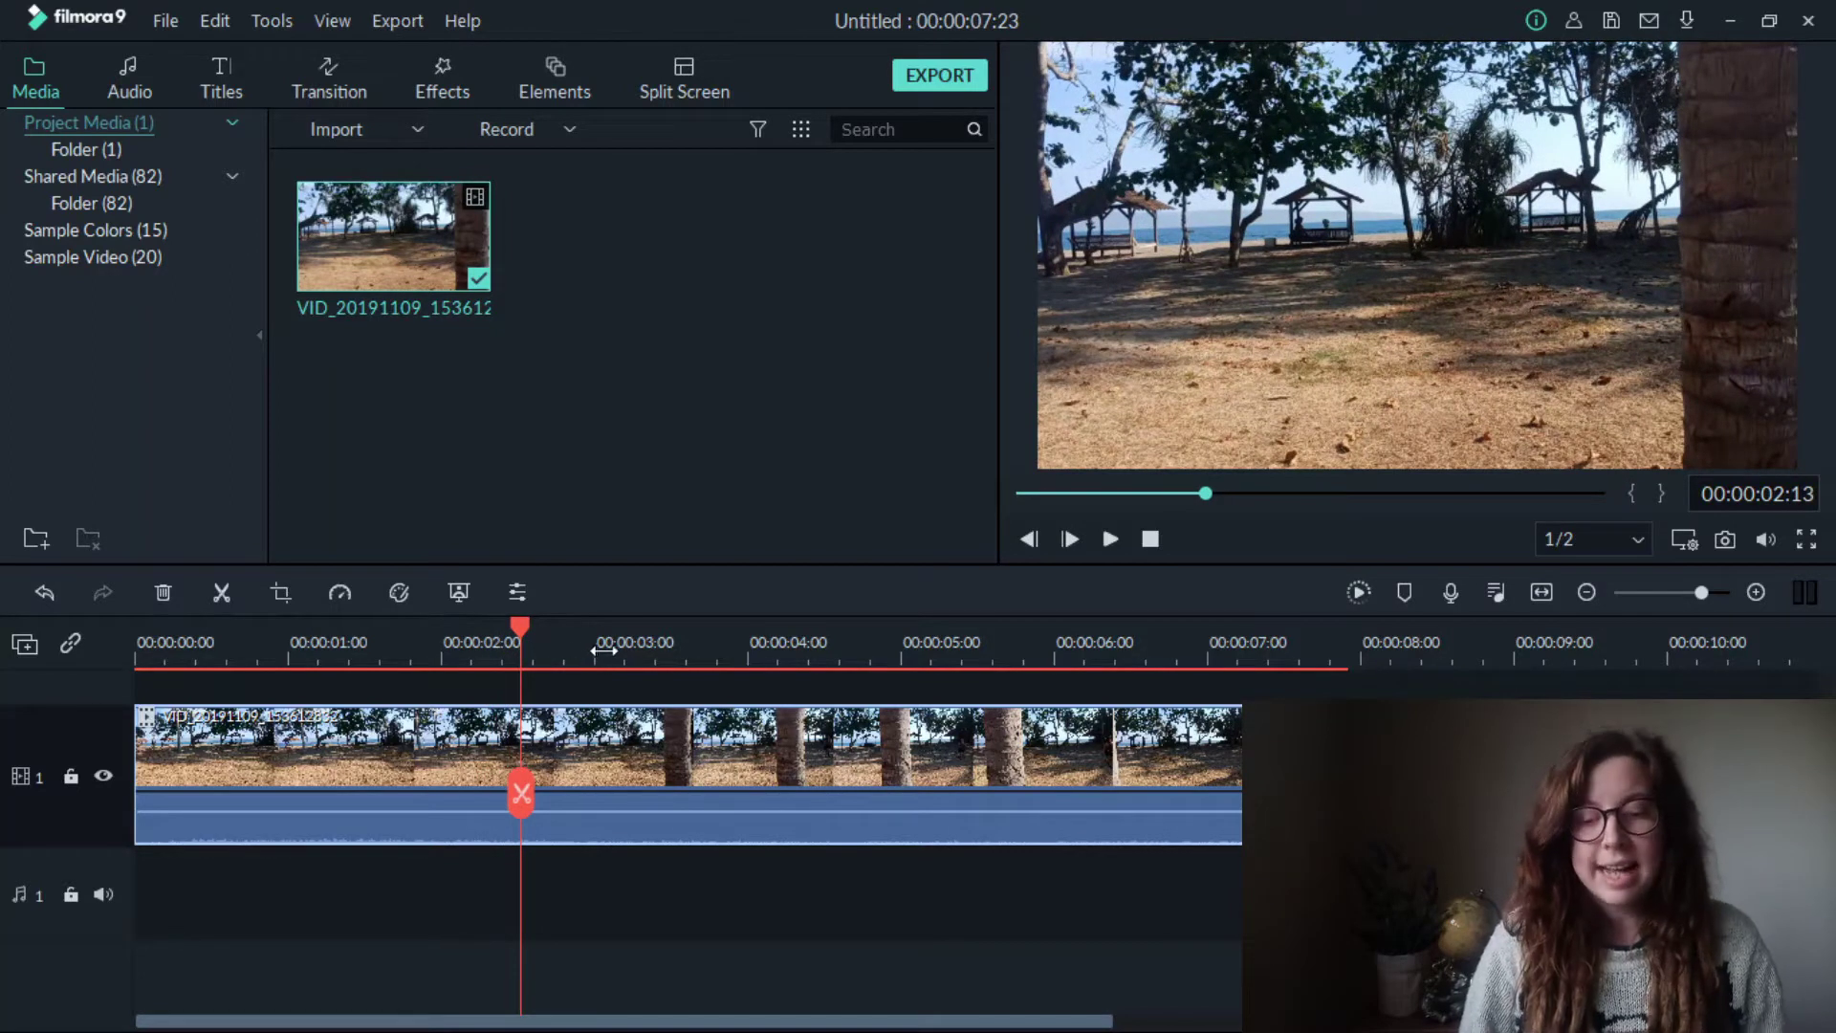
scroll(602, 645, "up", 1)
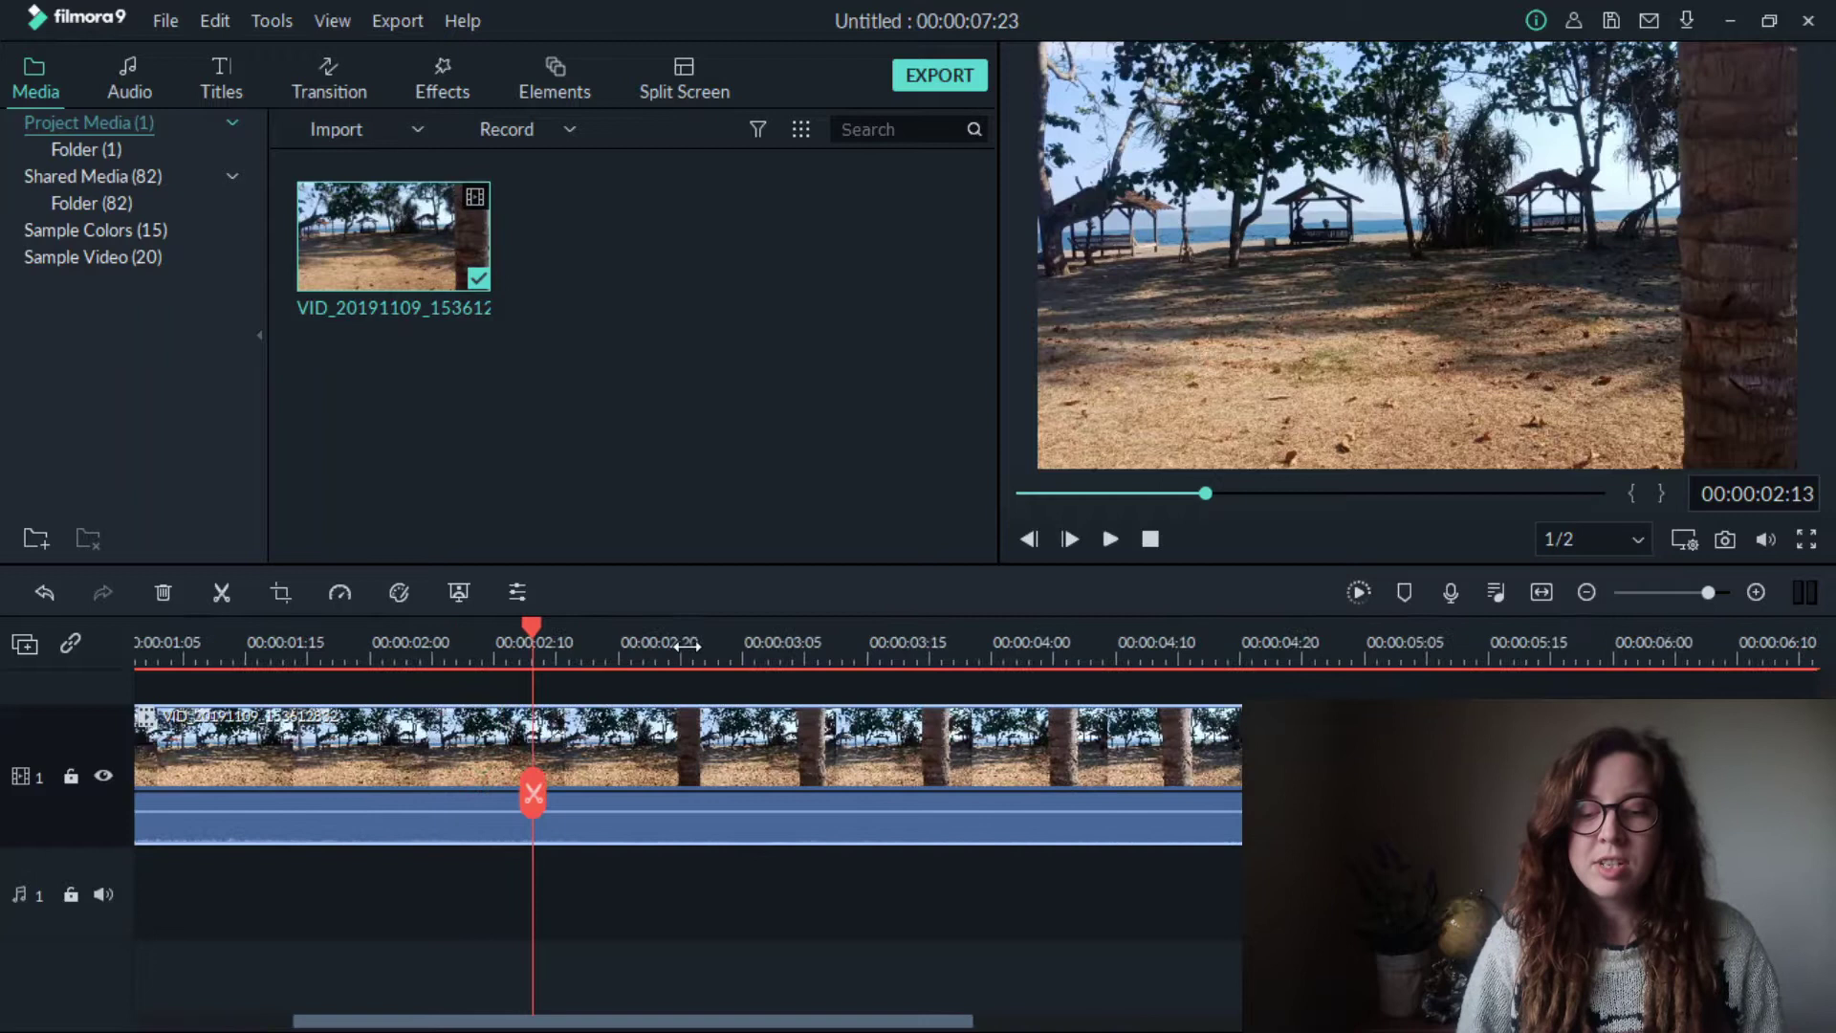
scroll(574, 645, "up", 1)
scroll(680, 653, "up", 1)
scroll(680, 653, "up", 1)
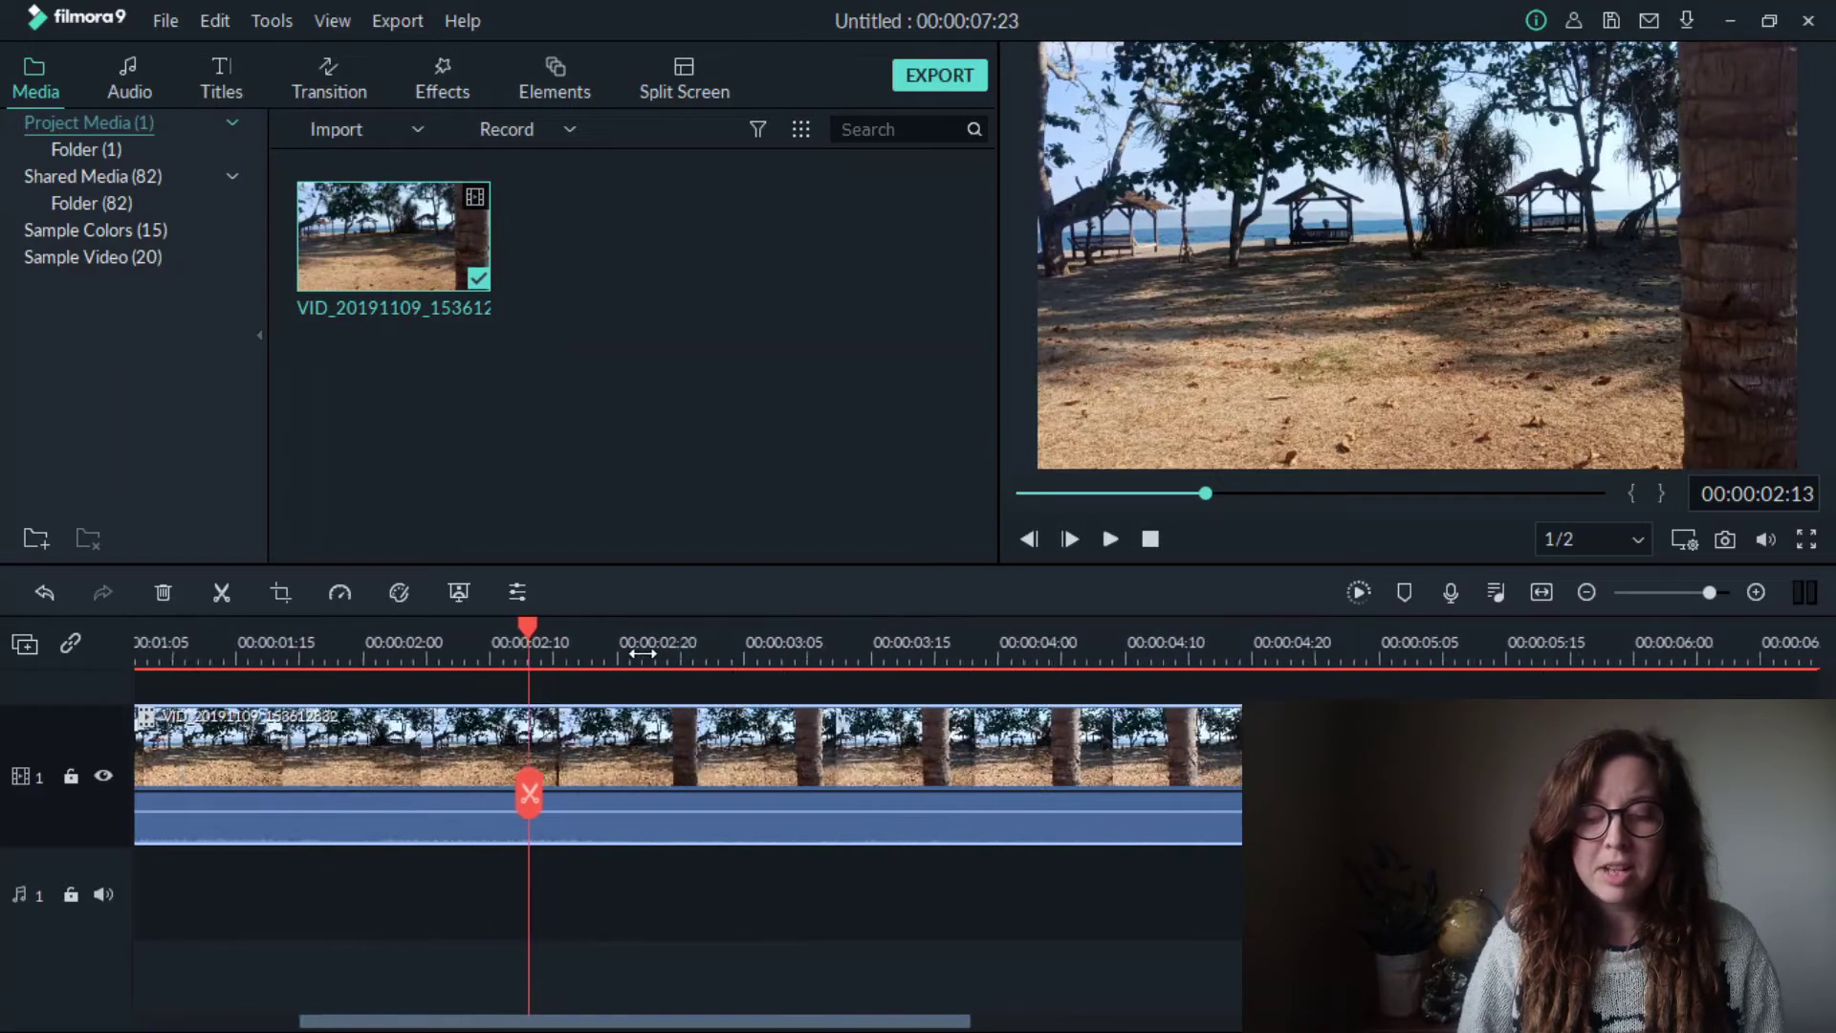
scroll(631, 656, "up", 1)
scroll(763, 656, "down", 1)
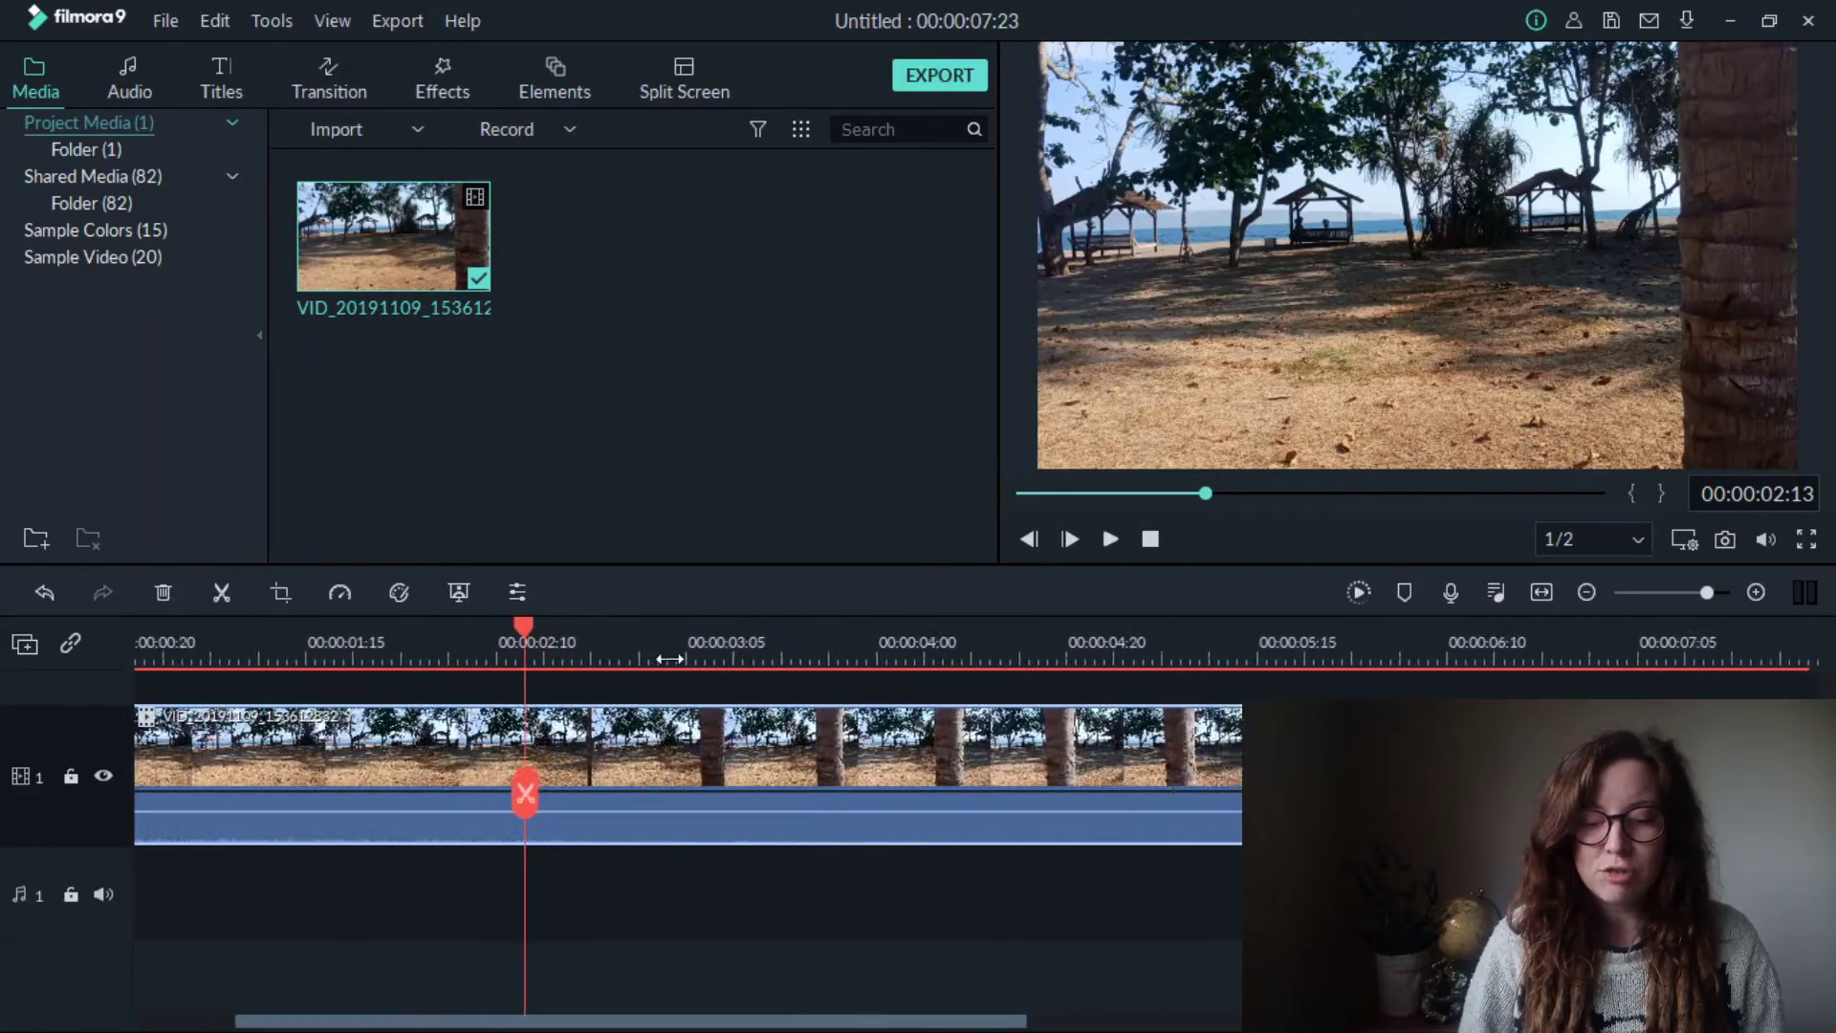
scroll(763, 656, "down", 1)
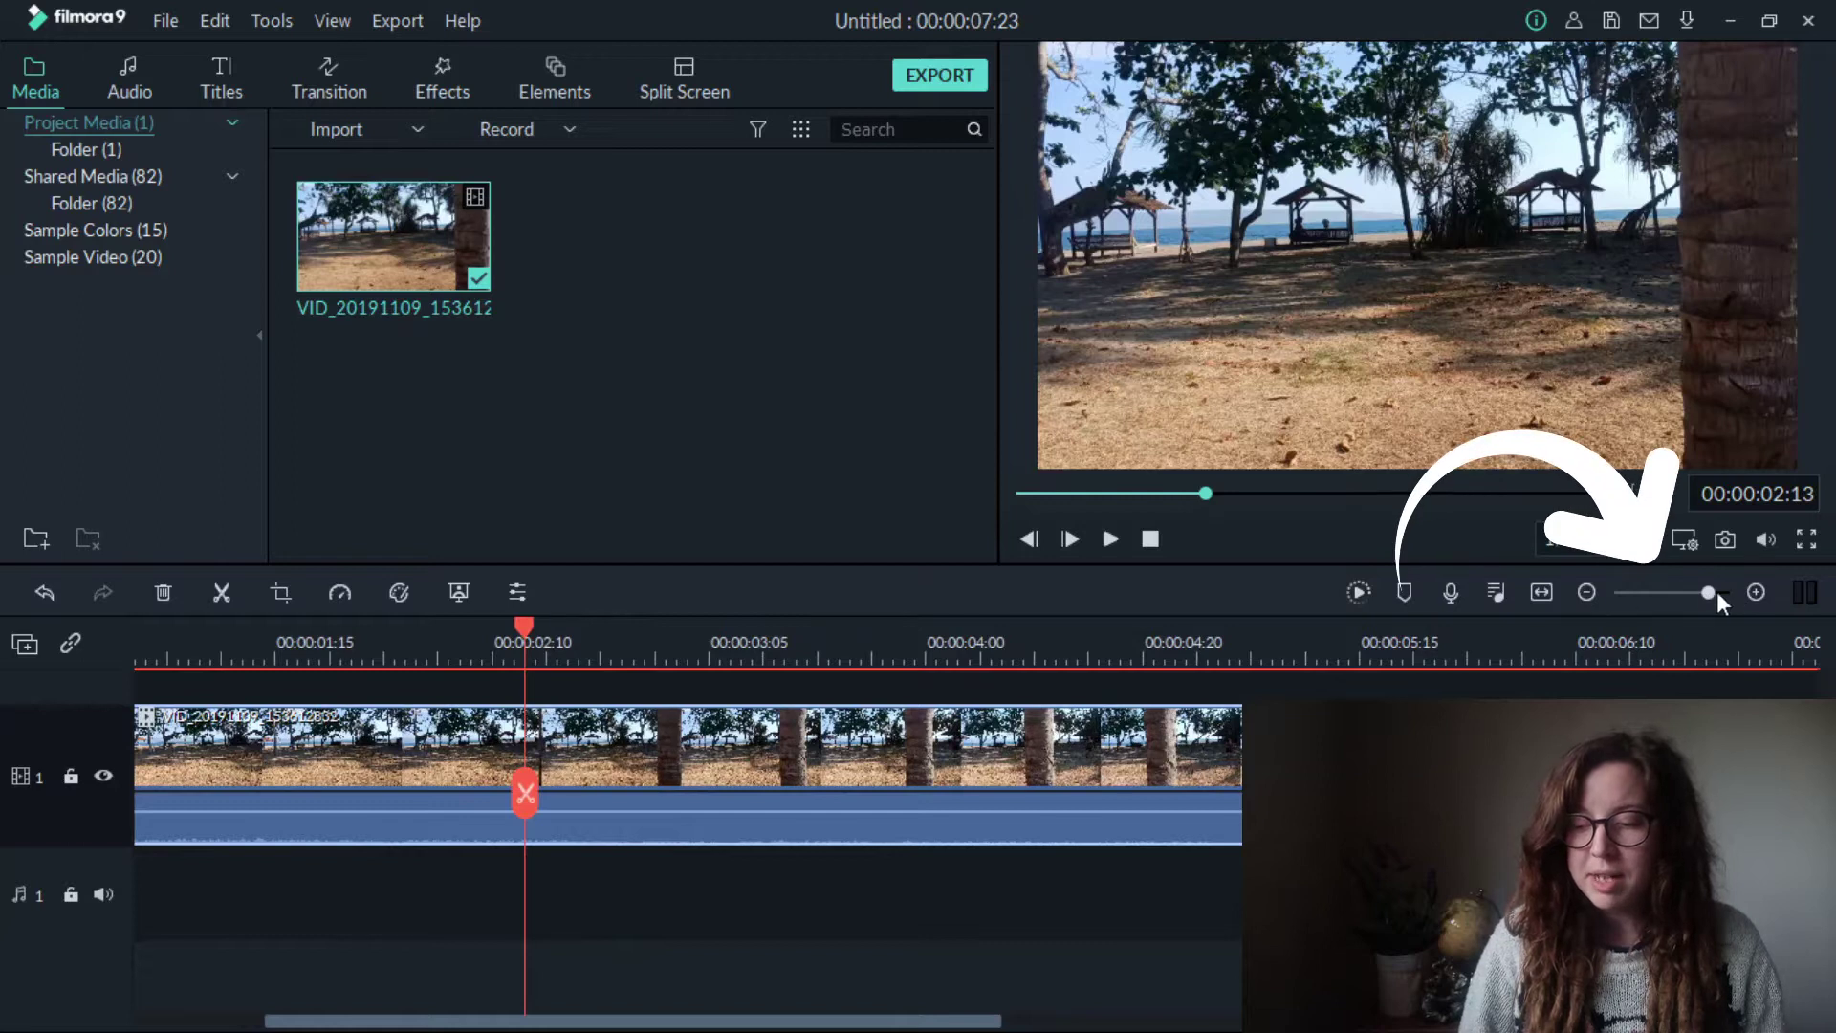
Zoom the timeline in and step frame by frame to 00:00:02:17
left_click_drag(1708, 591, 1723, 591)
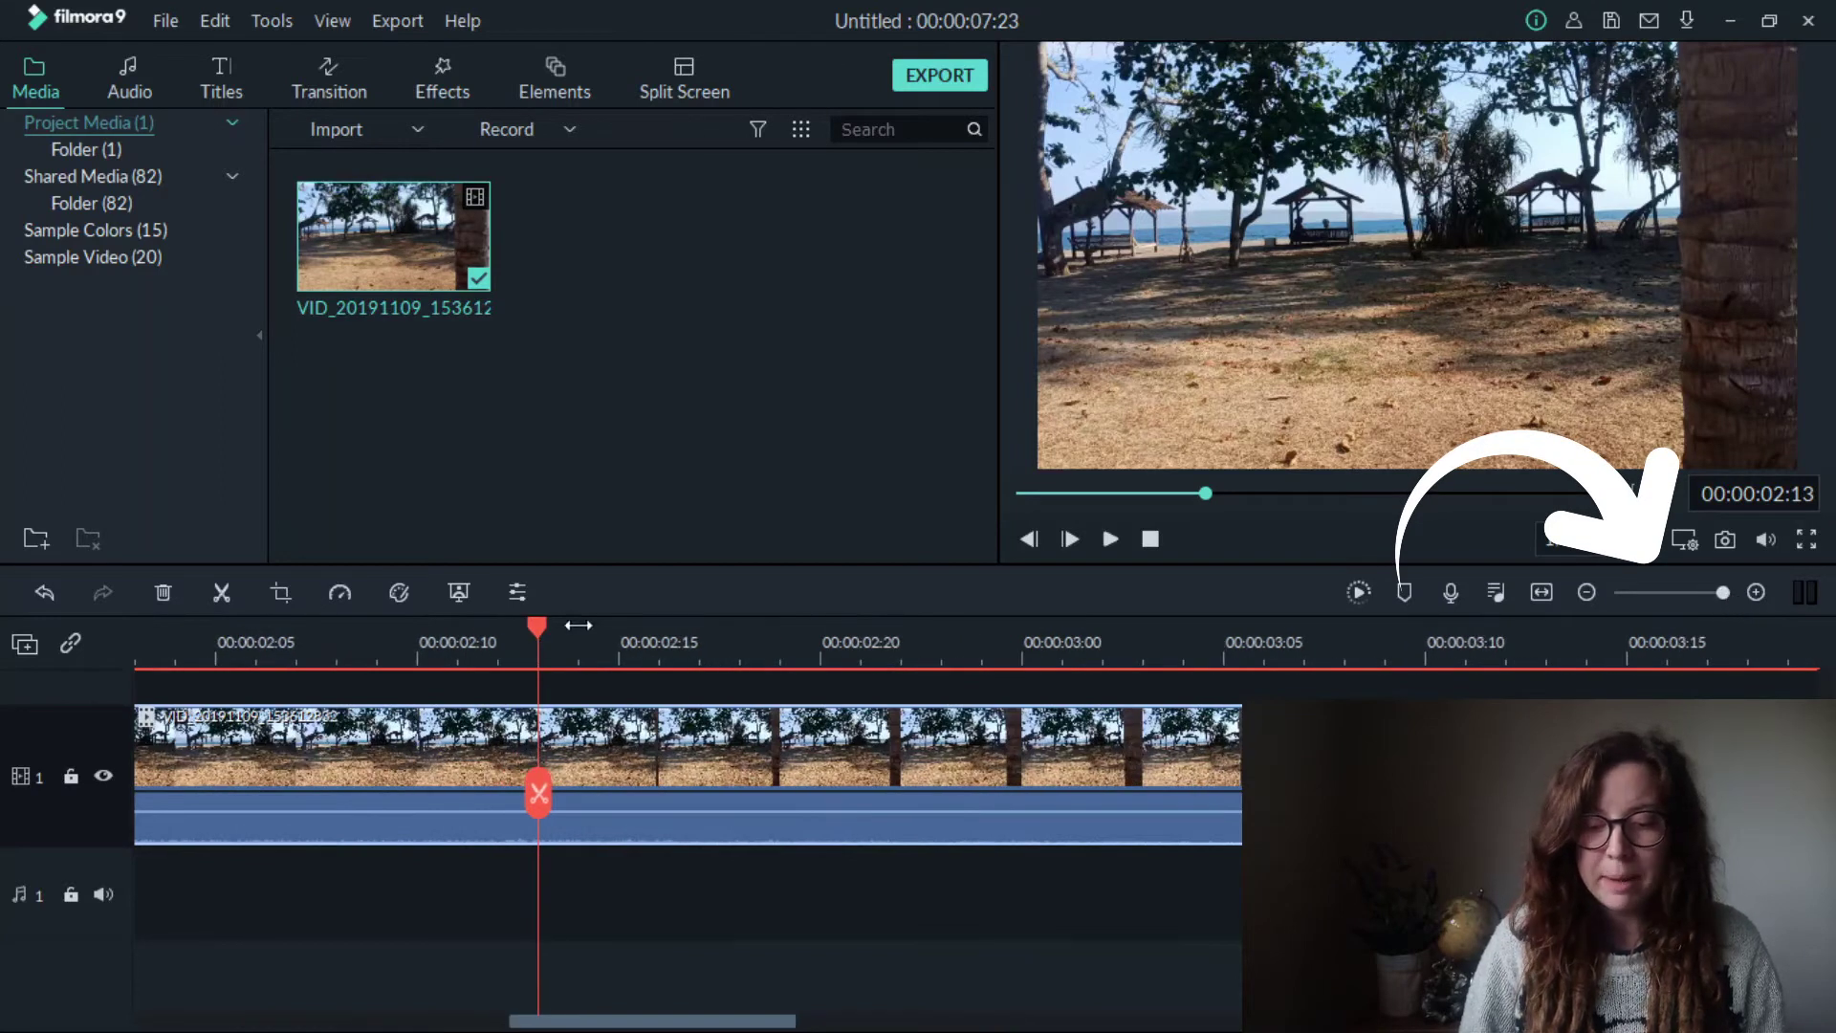
left_click(598, 683)
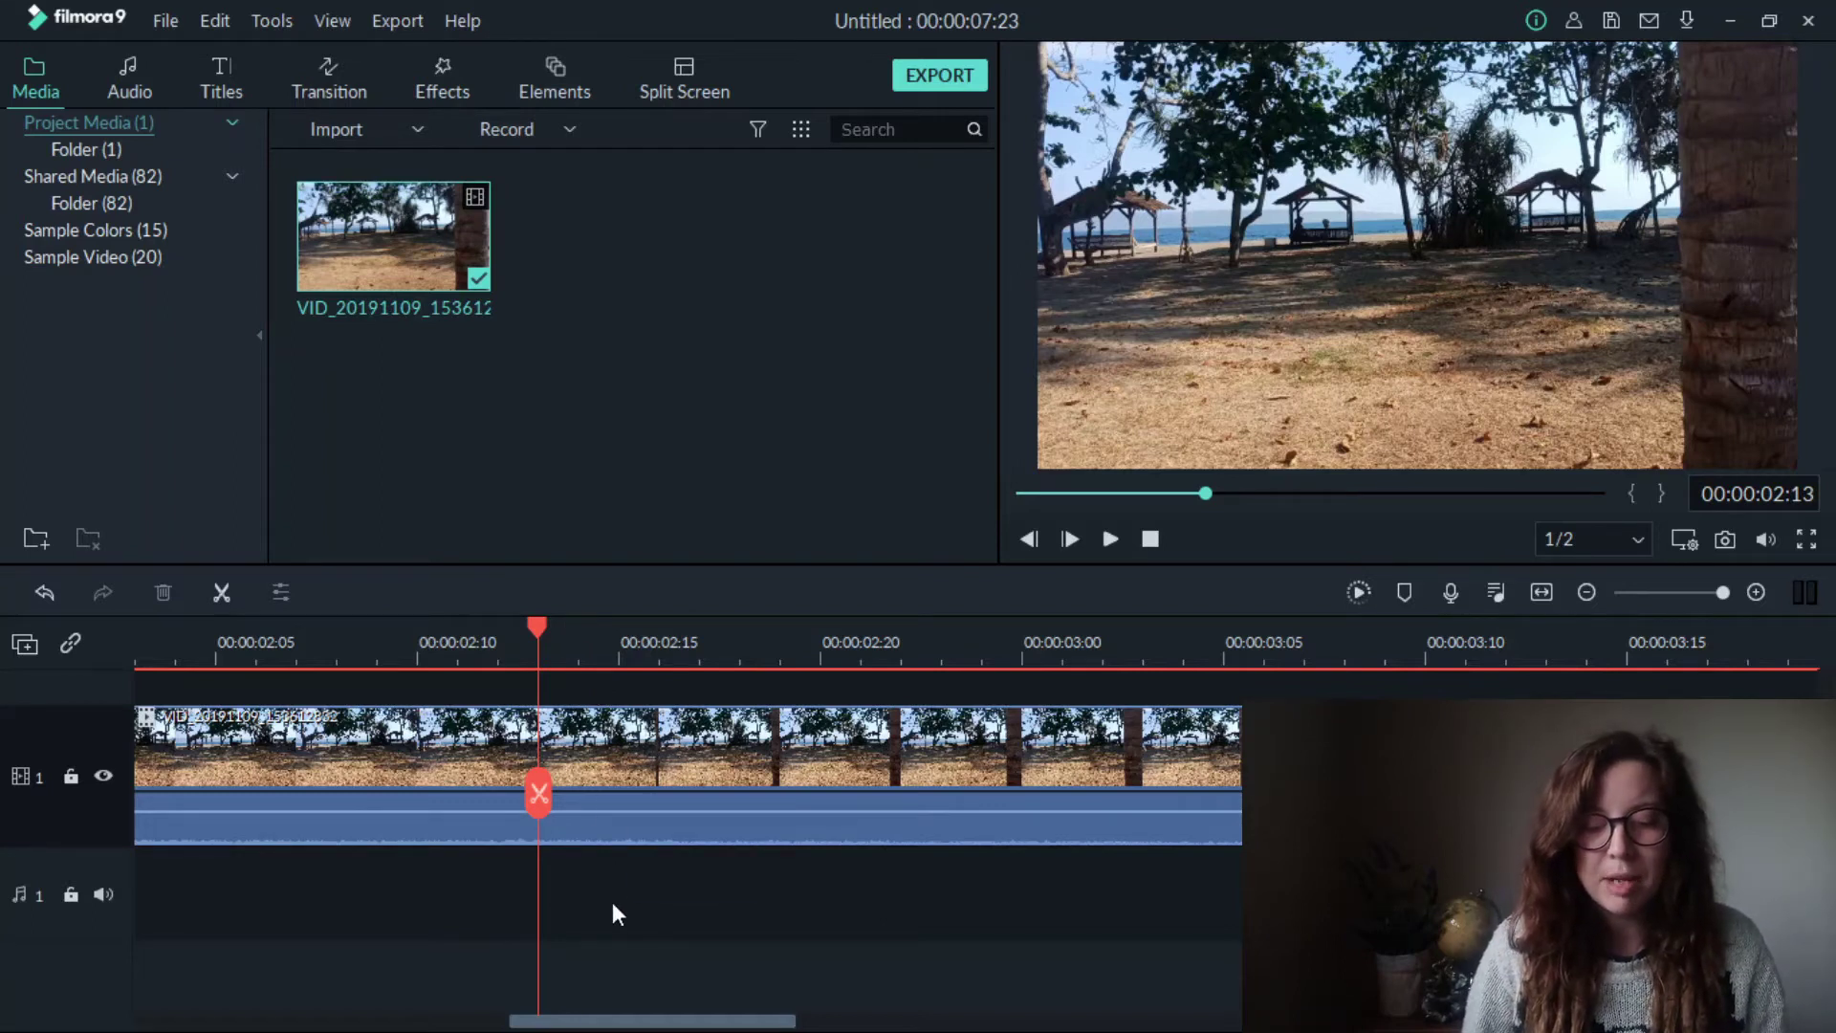
key("Right")
key("Right")
key("Right")
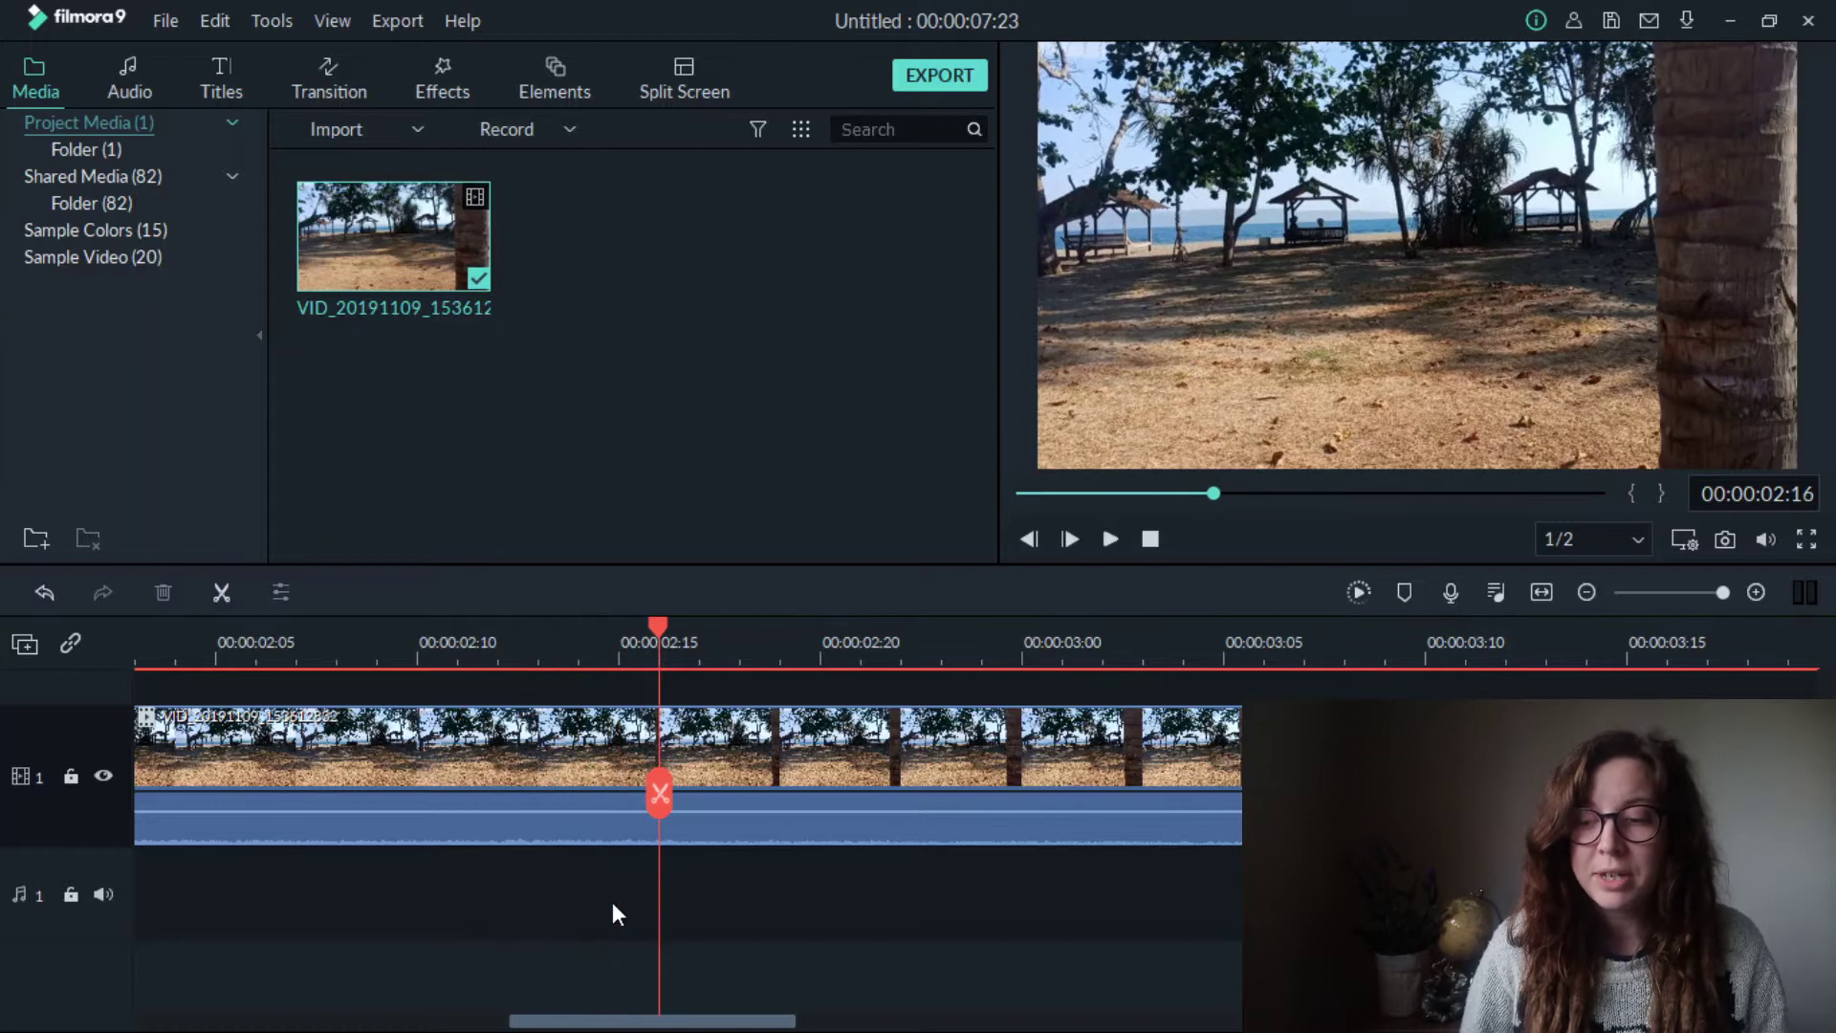
key("Right")
key("Left")
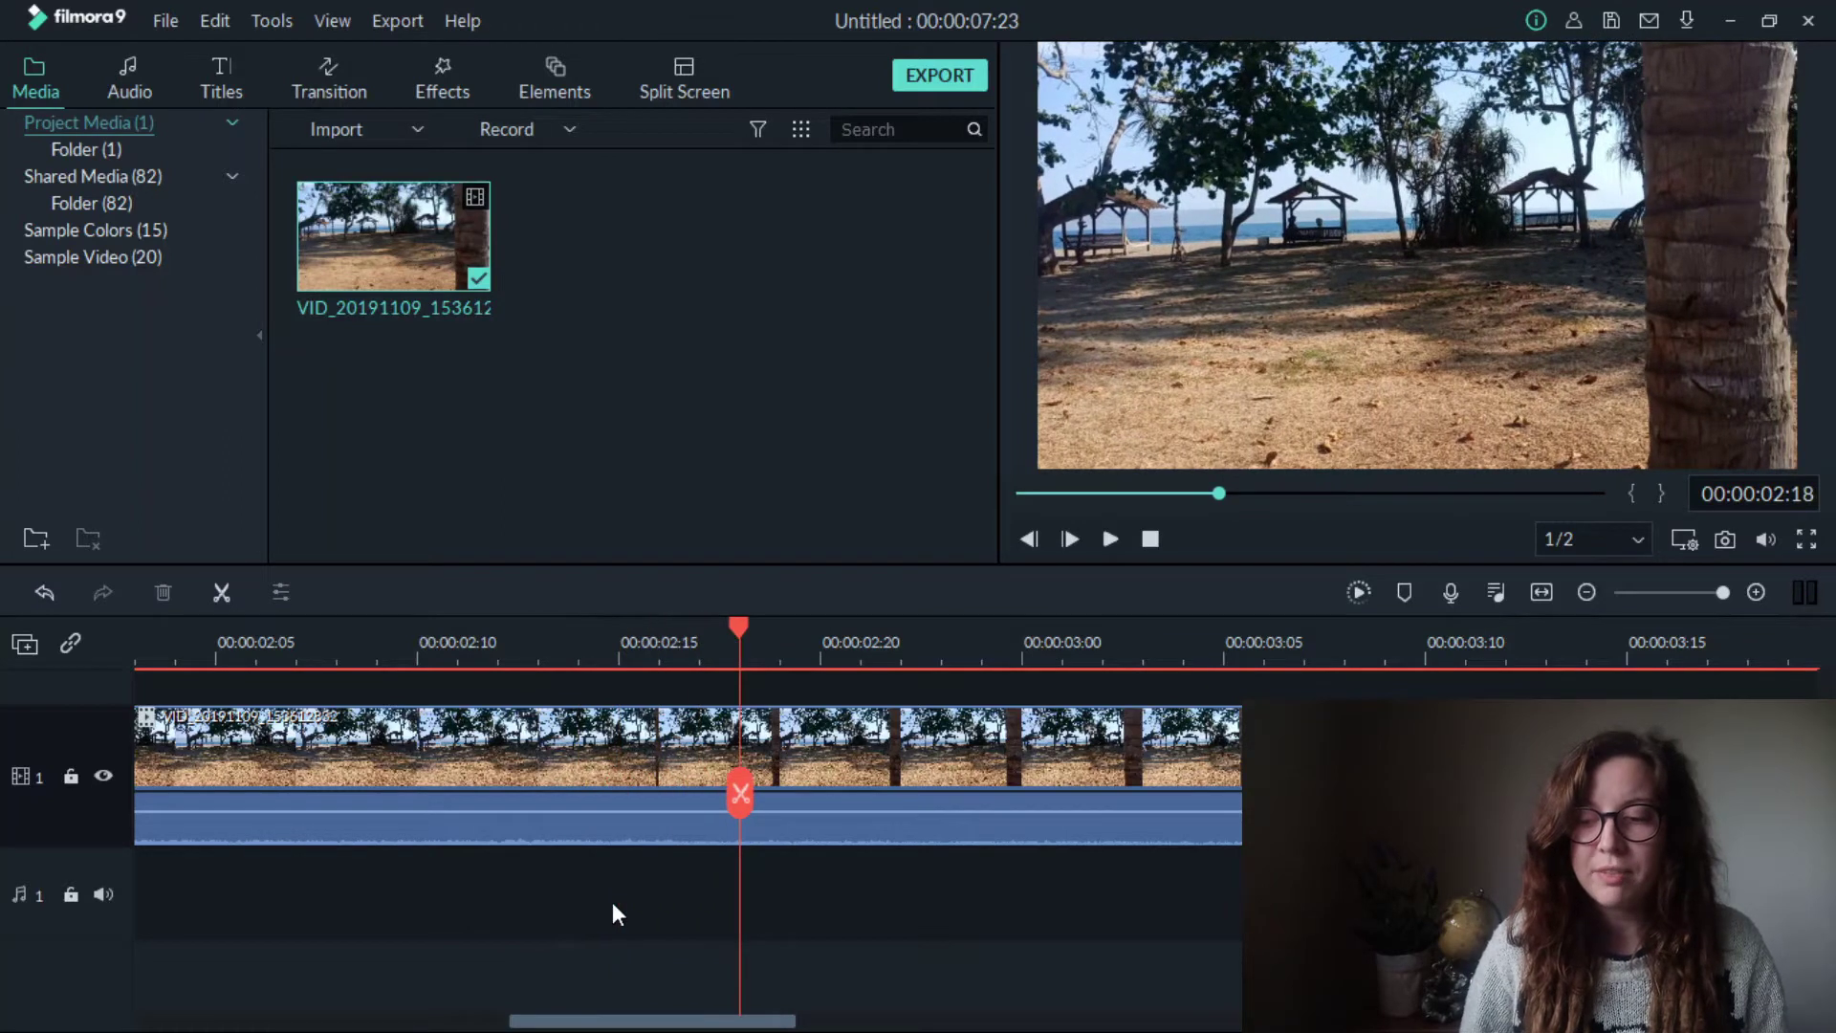
key("Right")
key("Right")
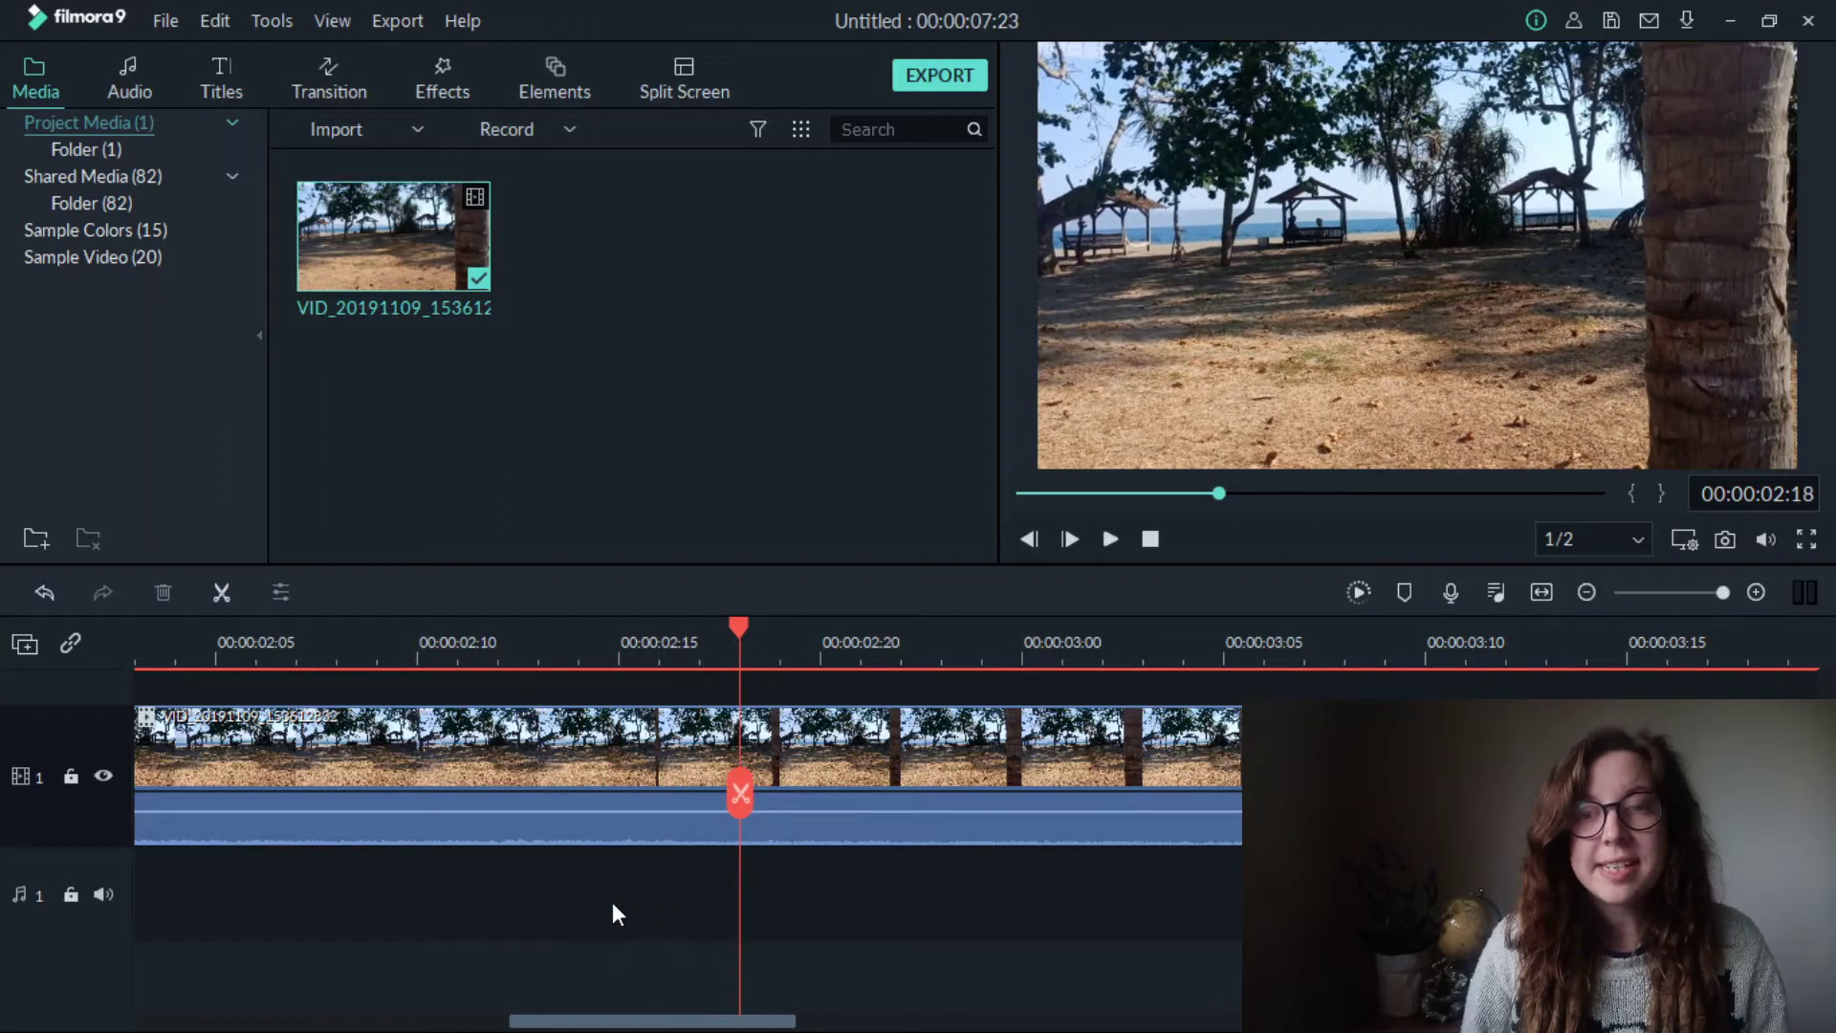
key("Left")
key("Right")
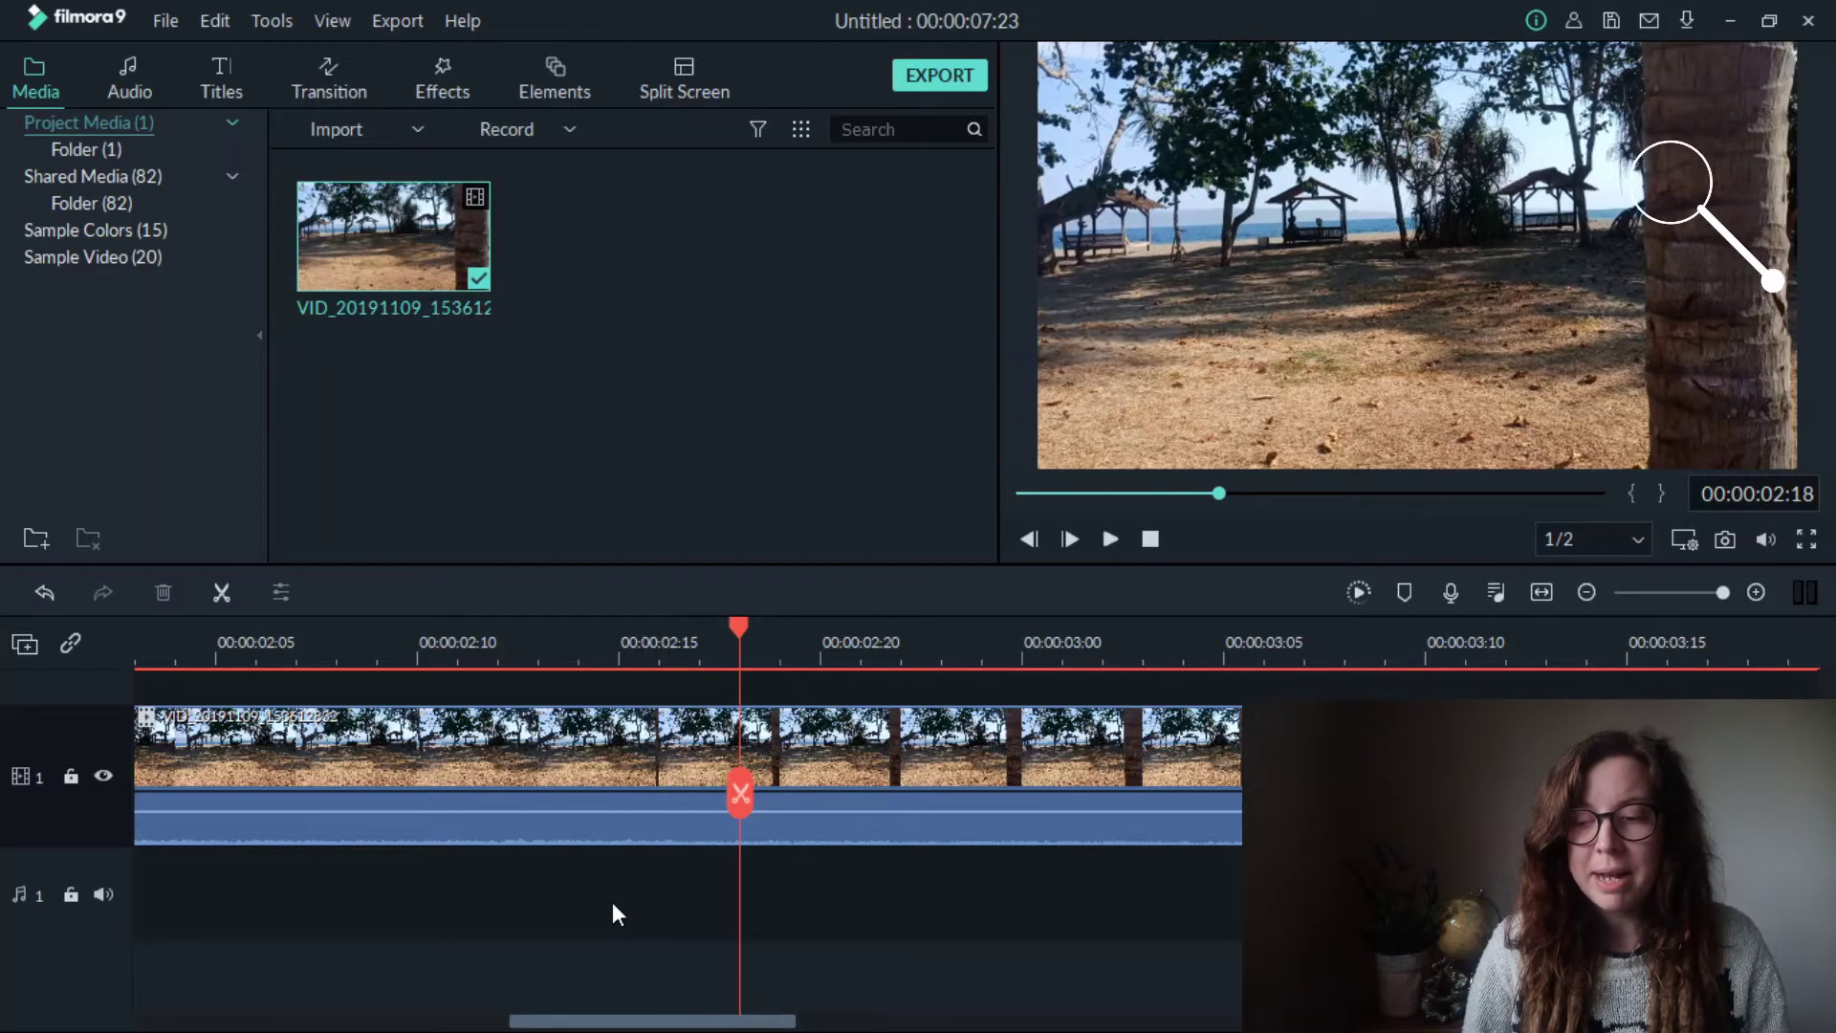
key("Left")
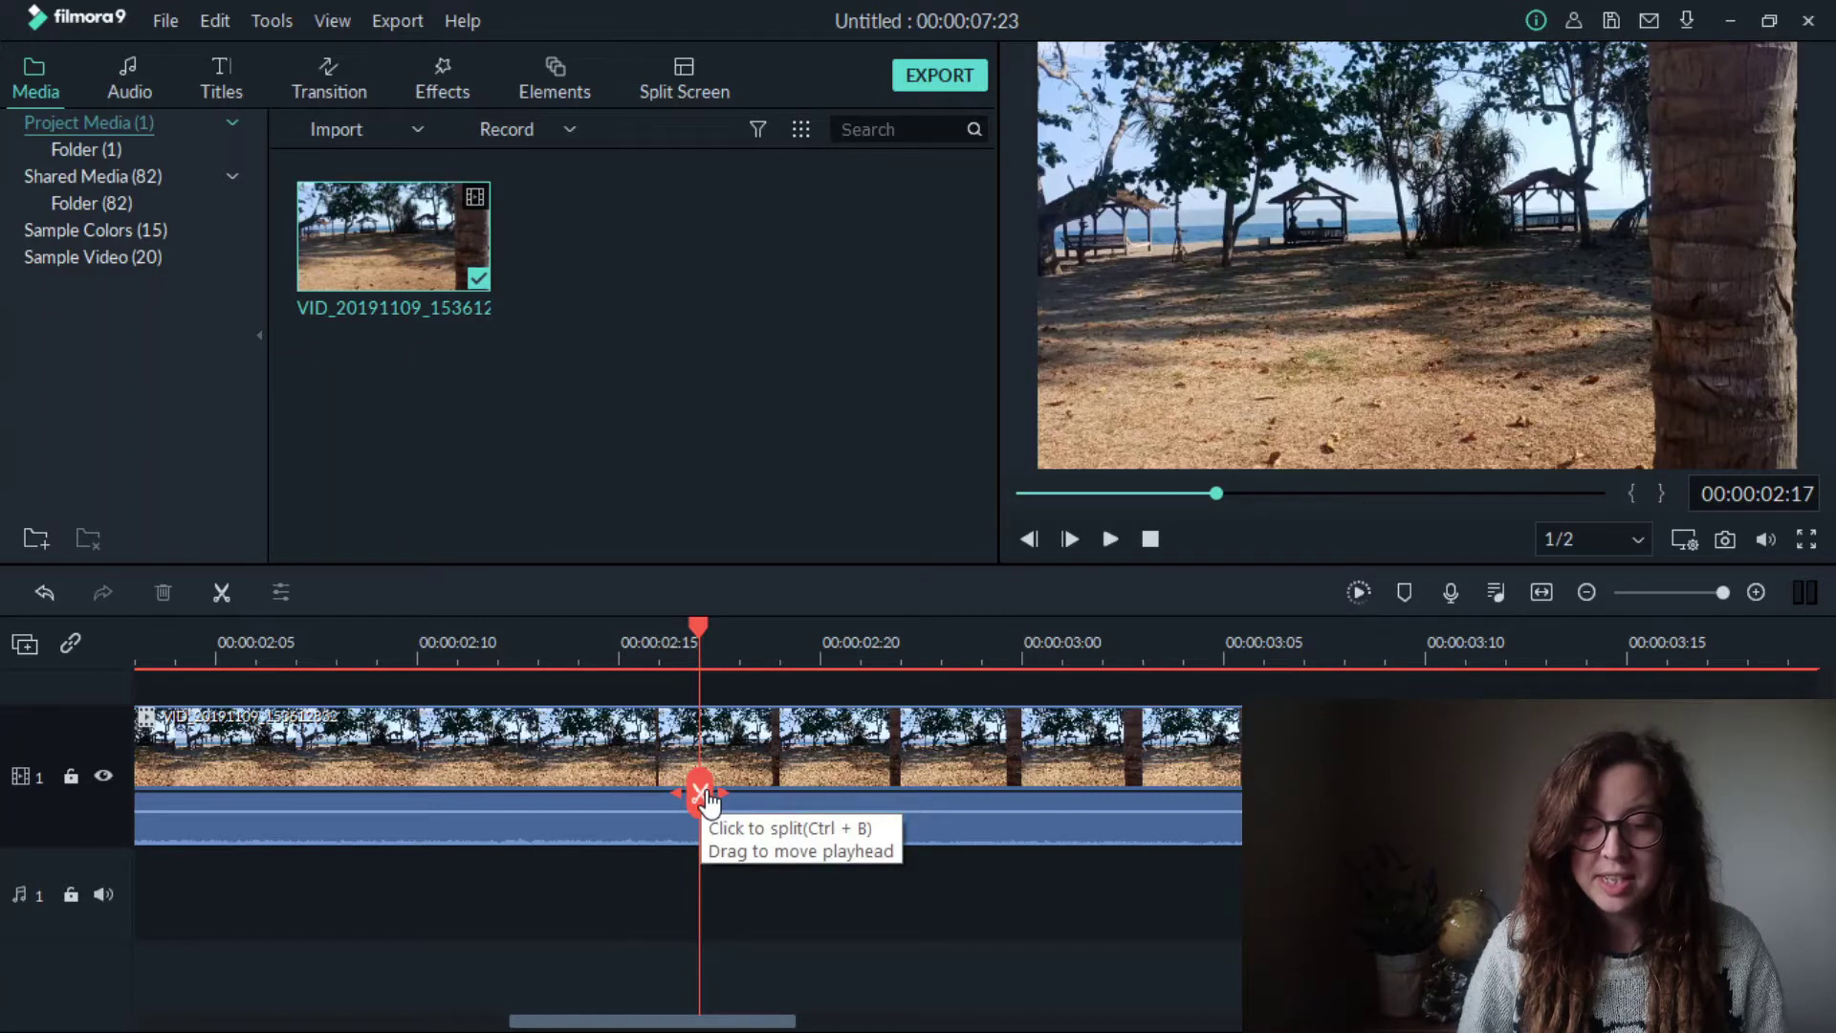
Split the beach clip at 02:17 and check each resulting half
left_click(704, 803)
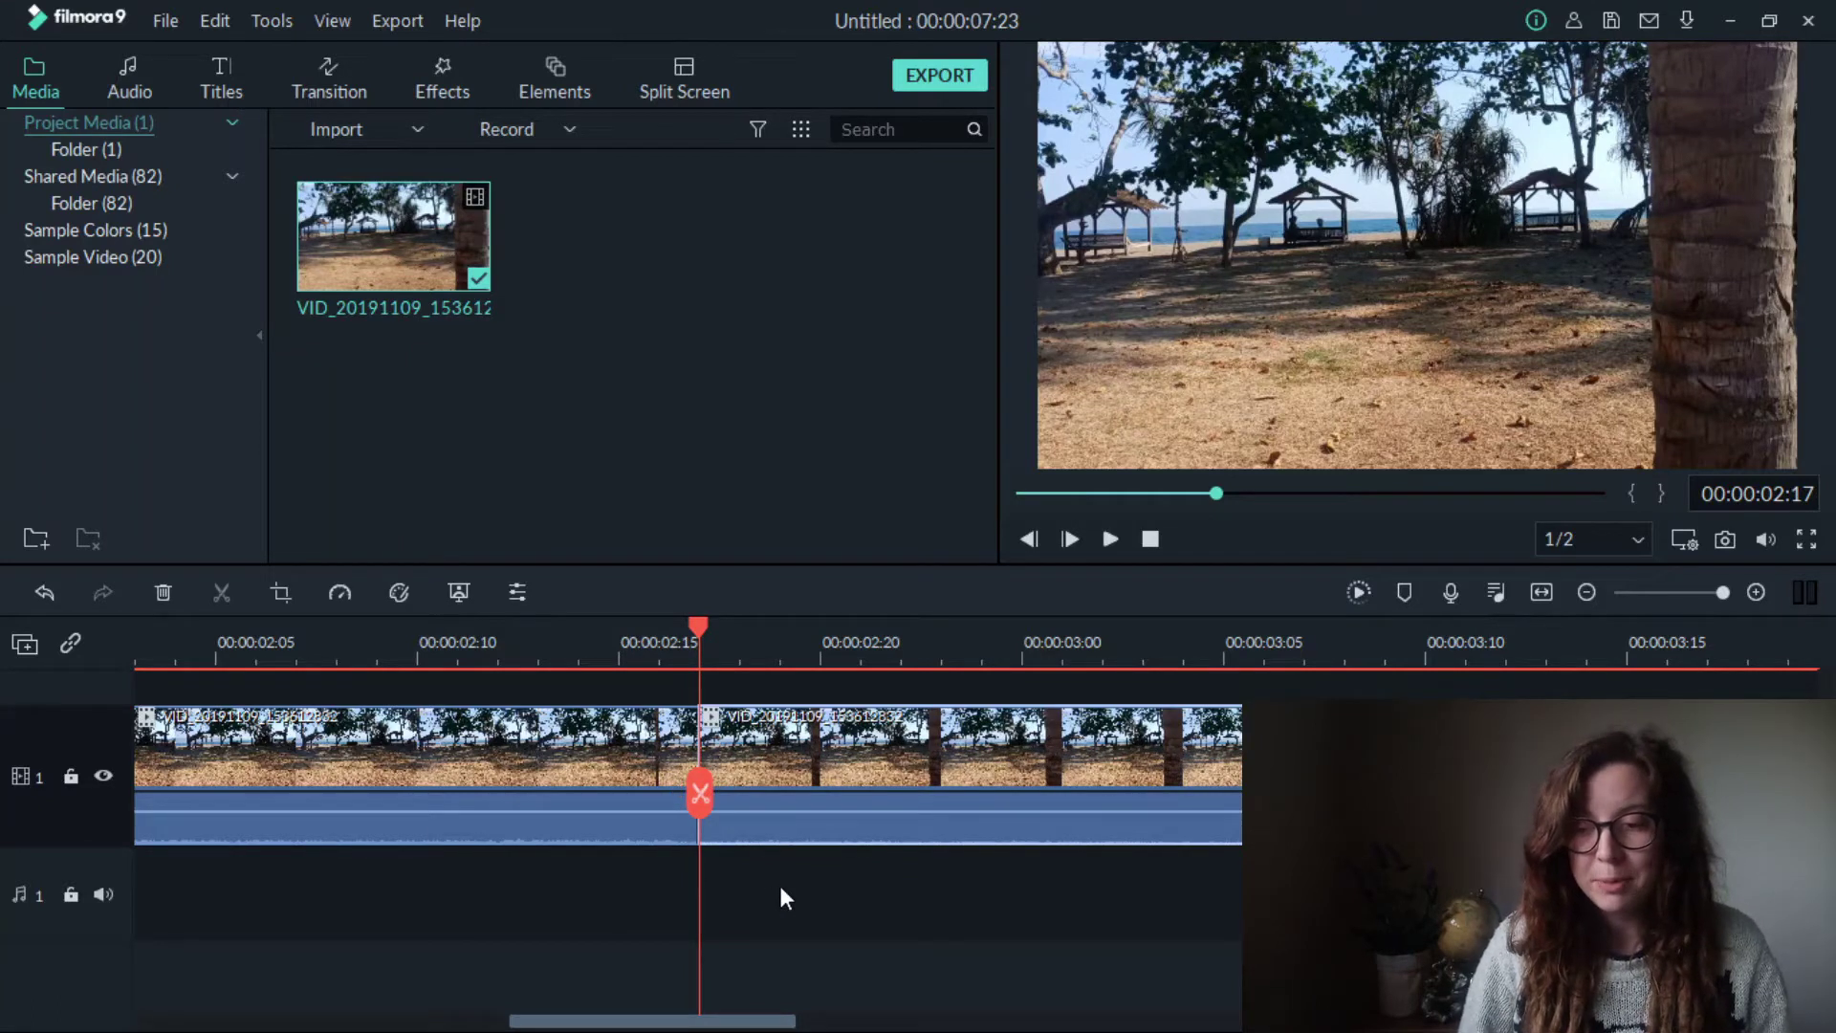
left_click(658, 737)
left_click(874, 768)
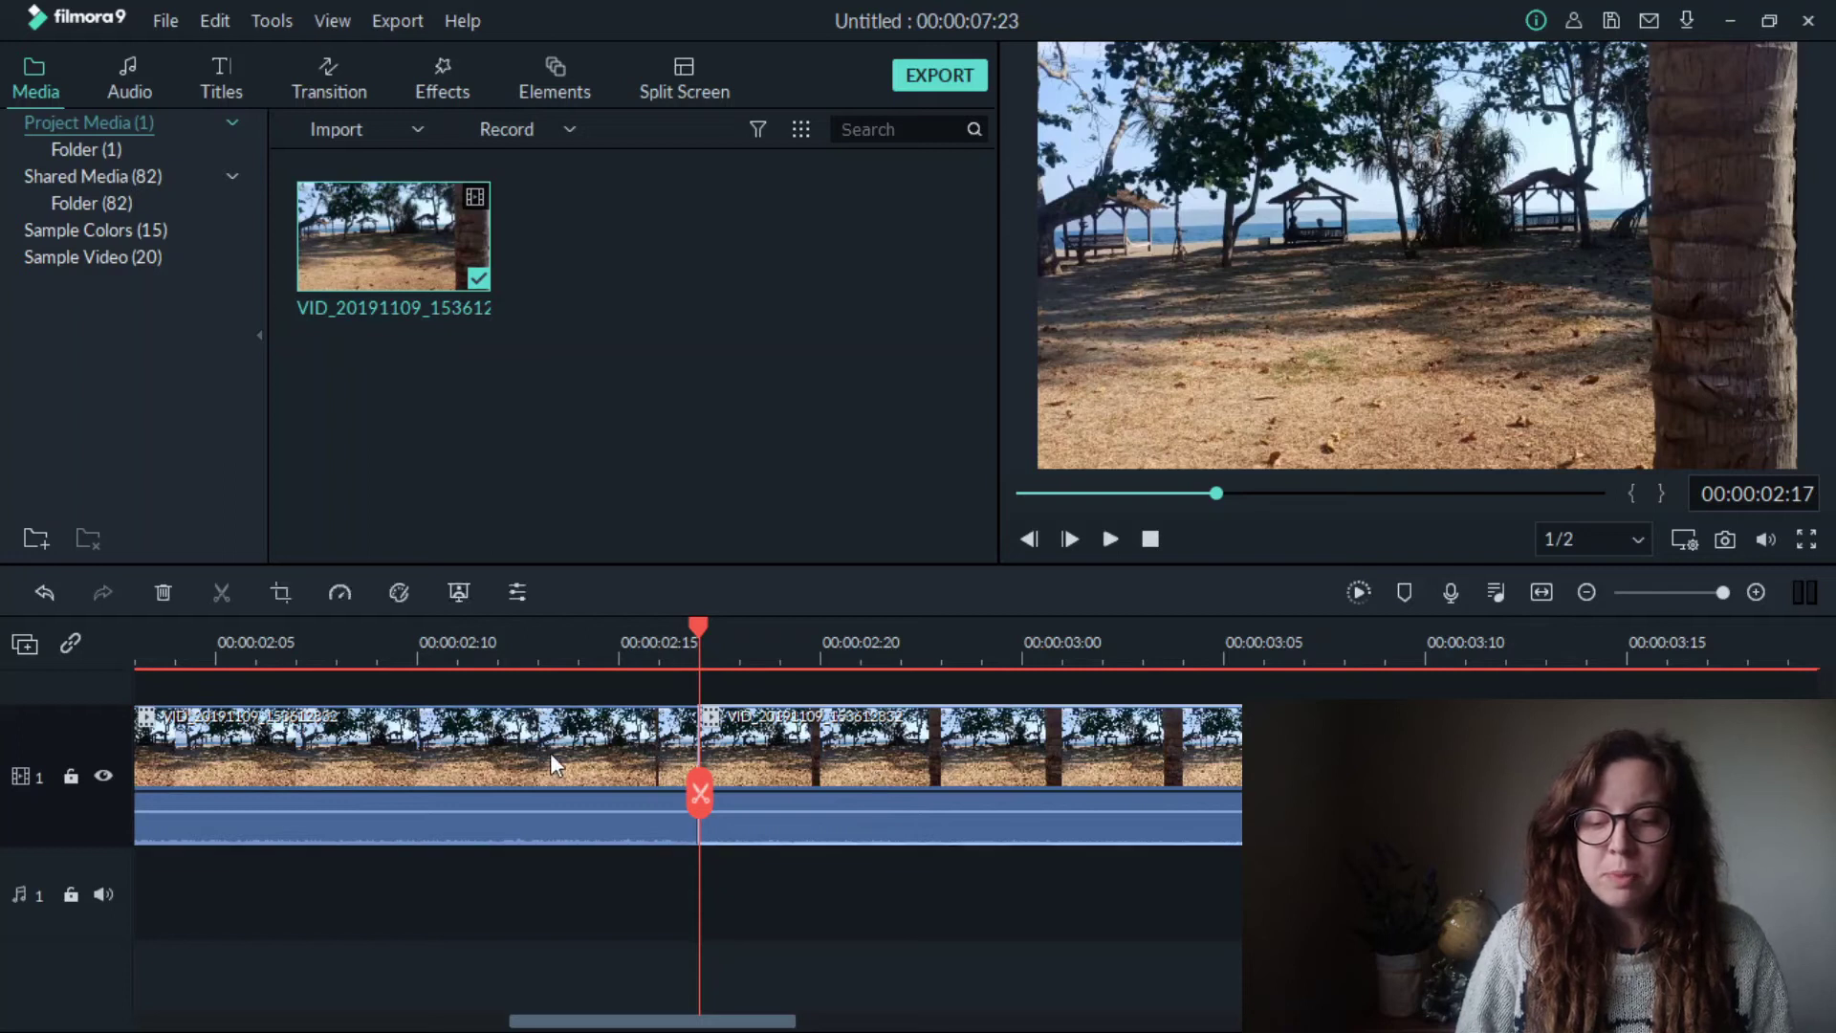
Drop the Green sample colour clip onto a new track 2 starting at 00:00:02:17
left_click(549, 754)
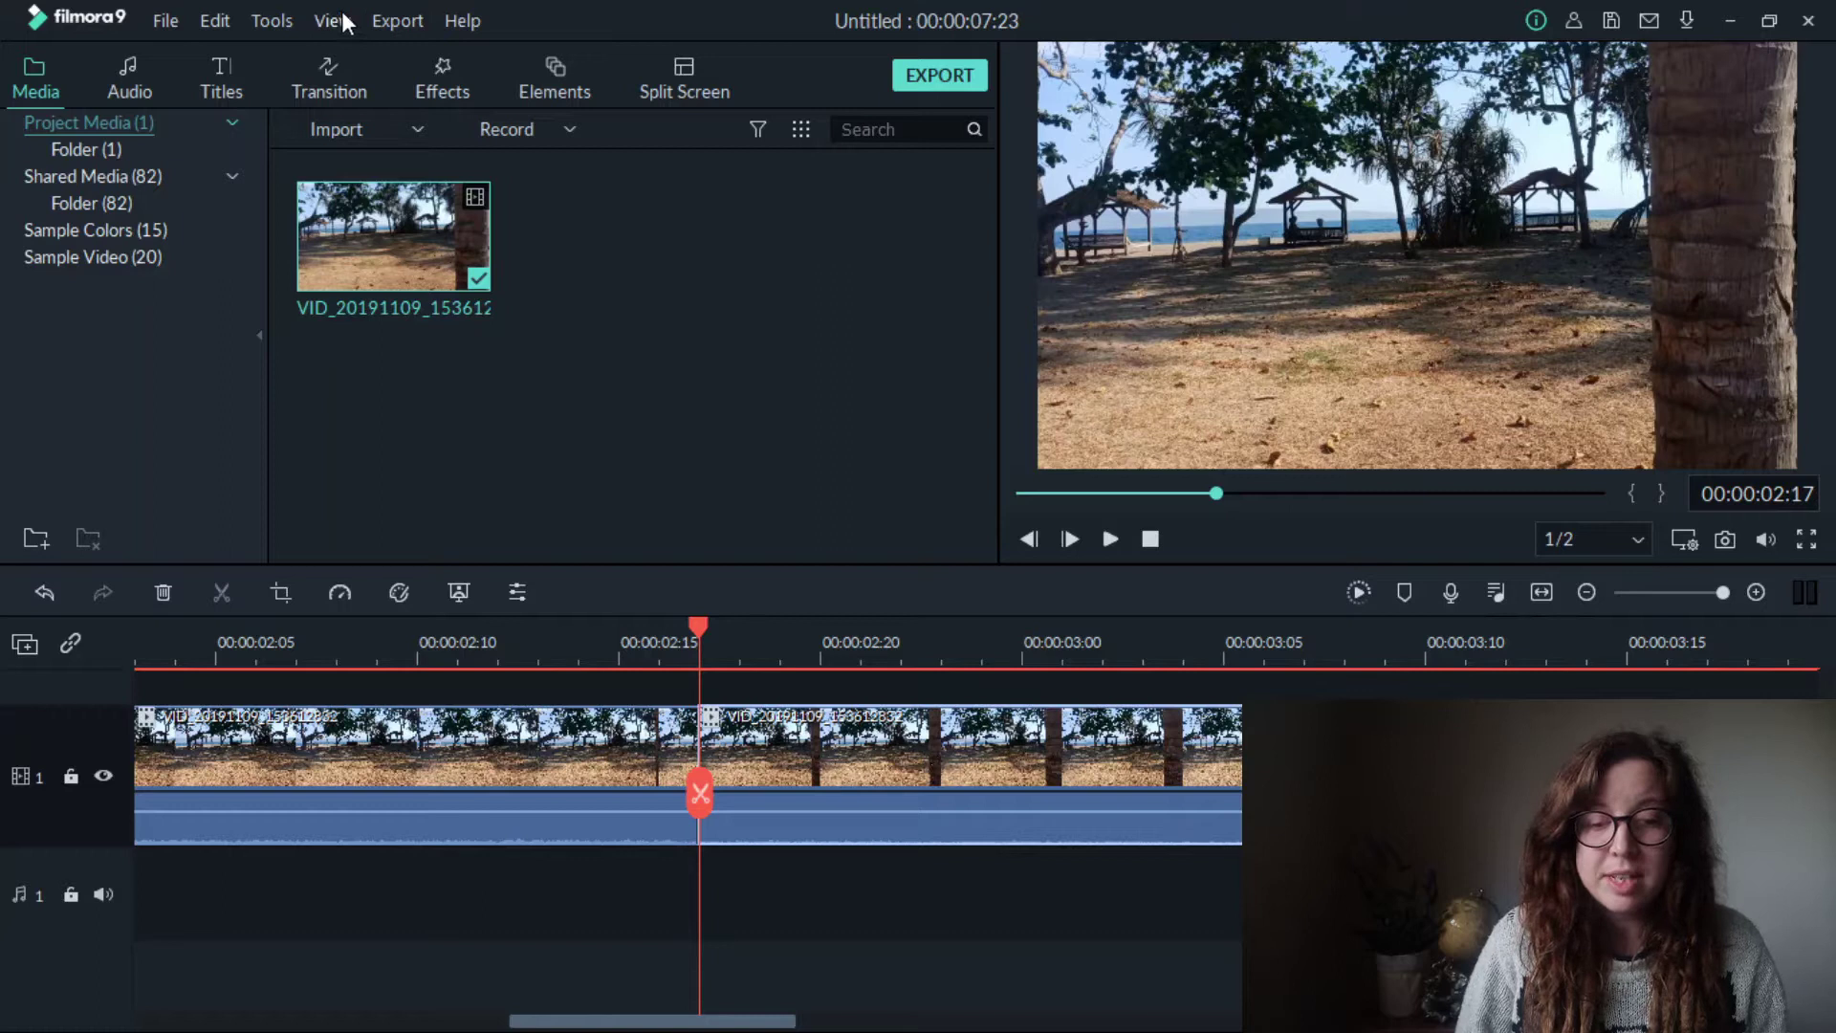
left_click(125, 230)
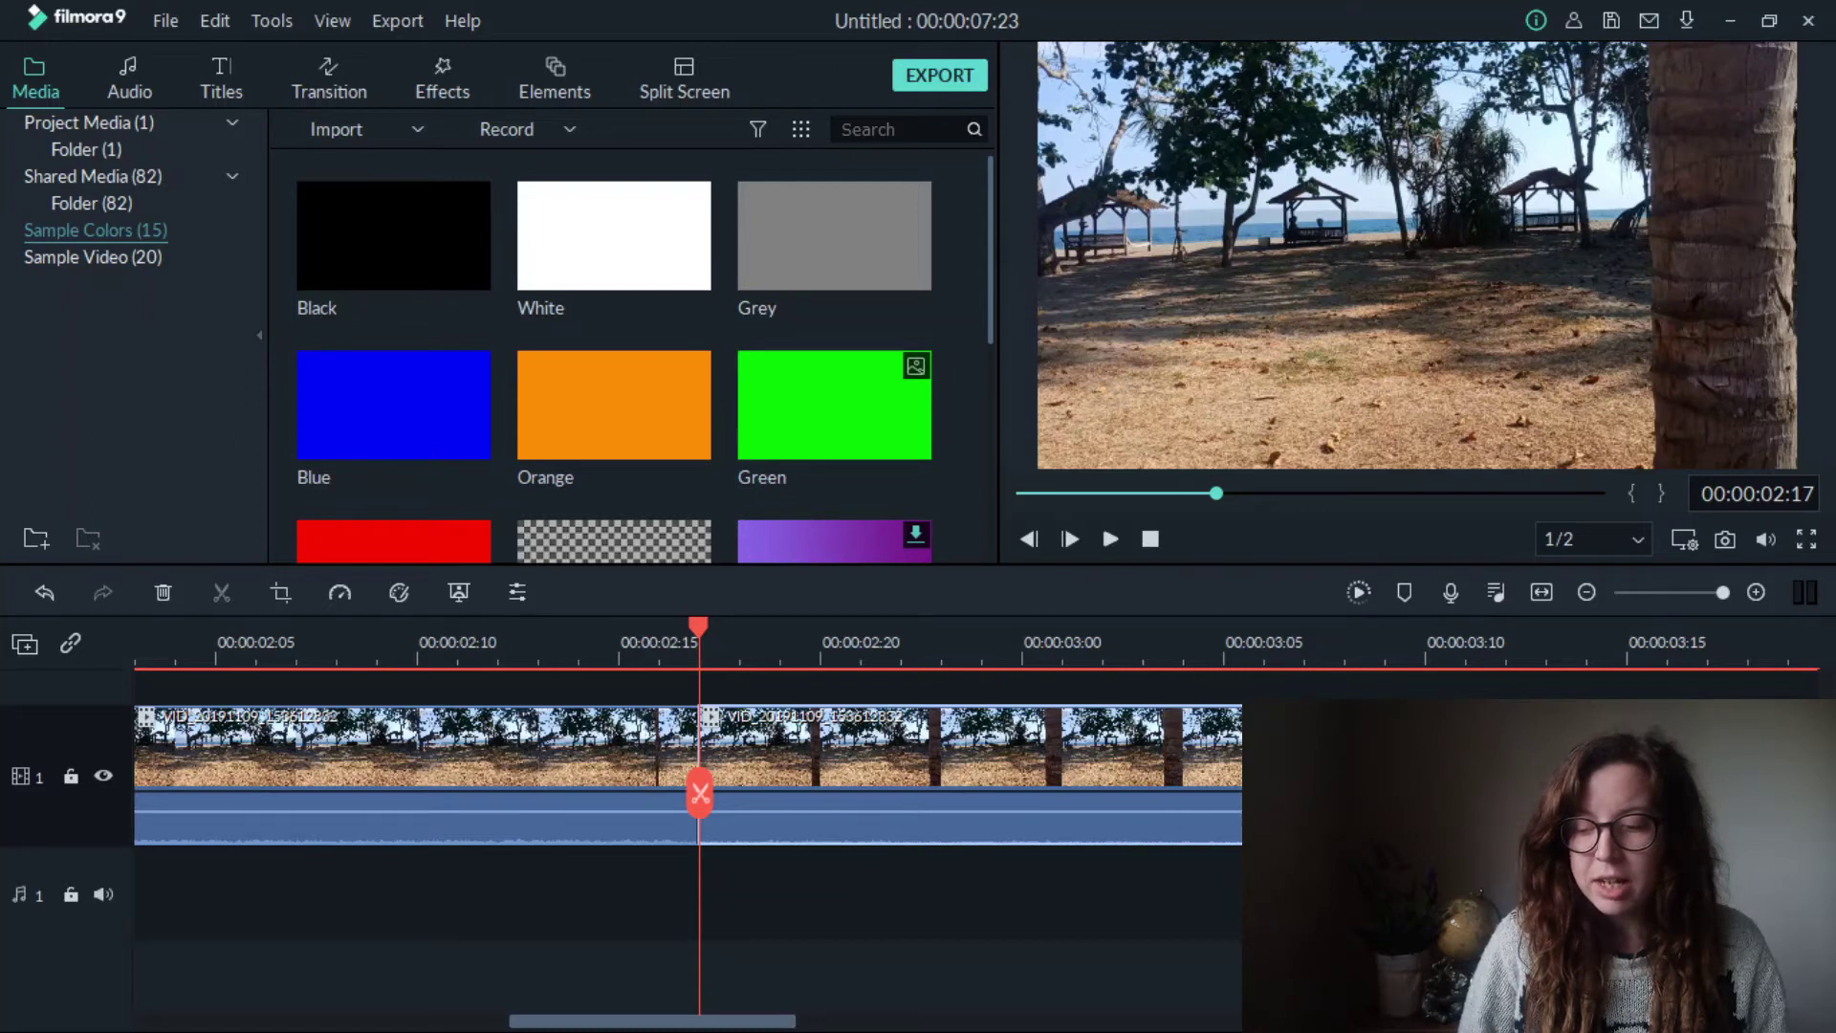
left_click_drag(699, 793, 703, 893)
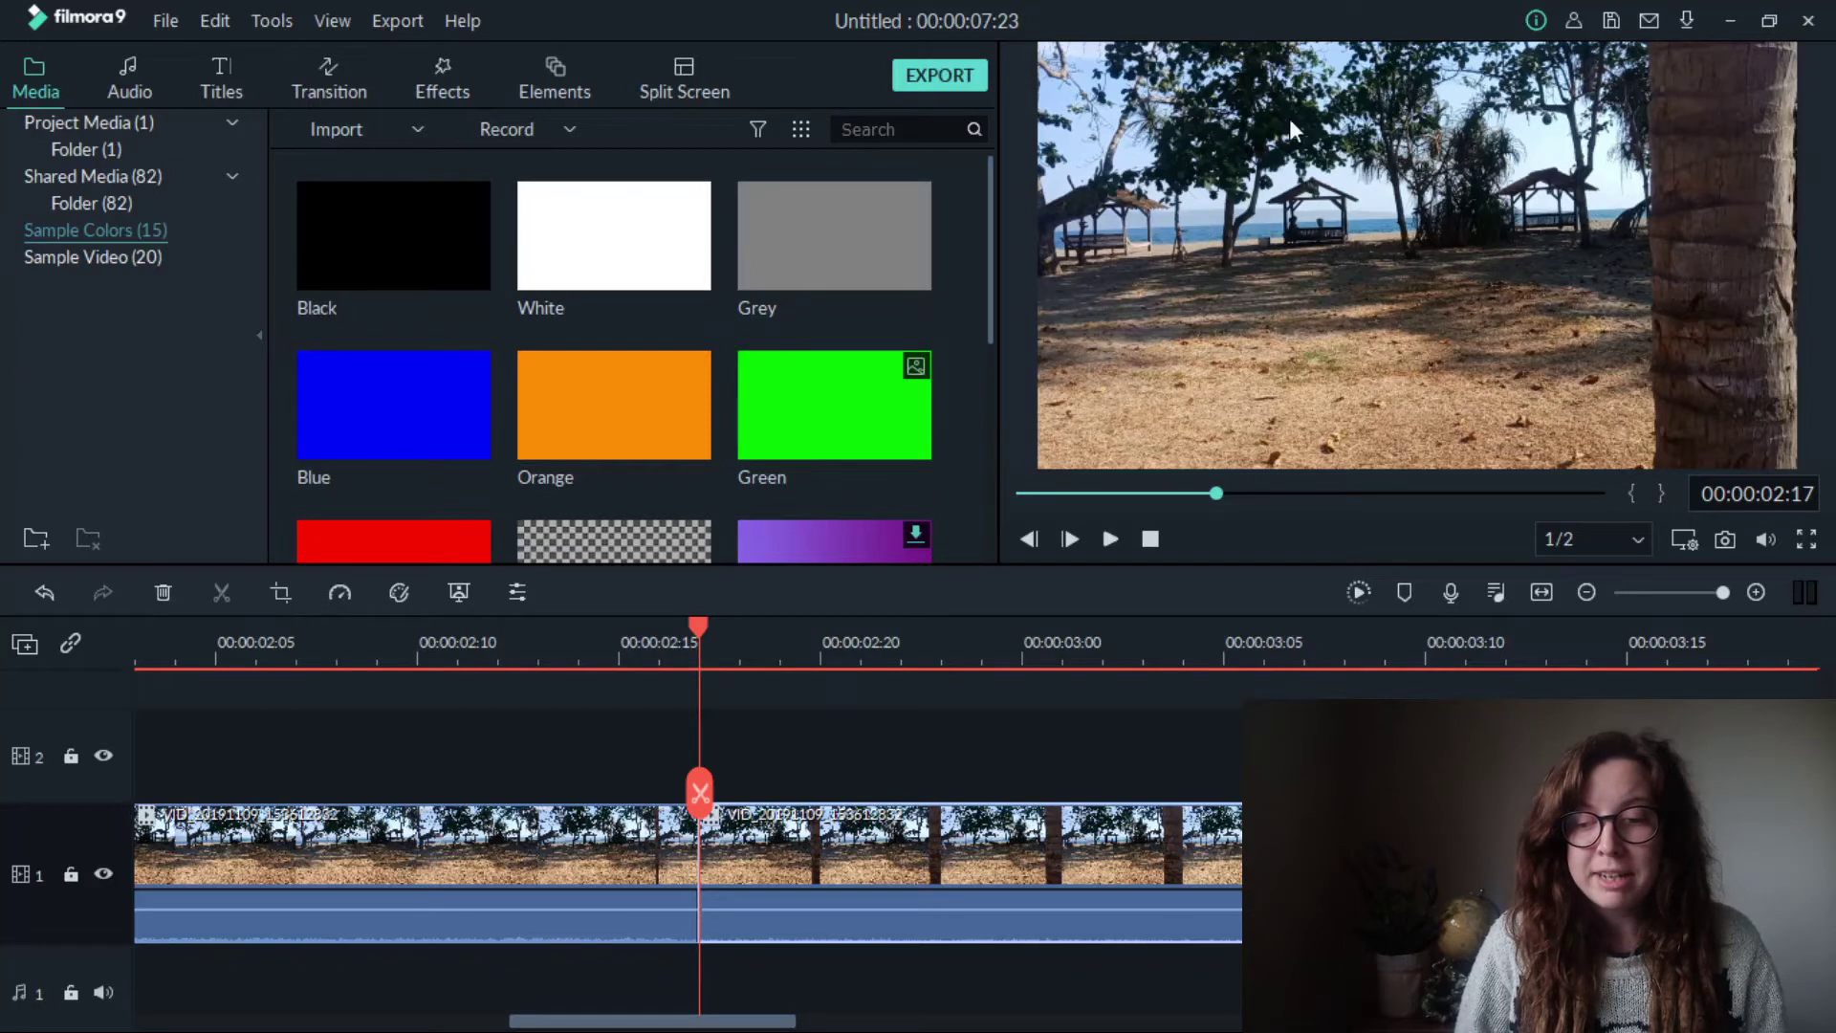
mouse_move(834, 406)
mouse_move(867, 423)
left_mouse_down()
mouse_move(695, 801)
mouse_move(742, 607)
left_mouse_up()
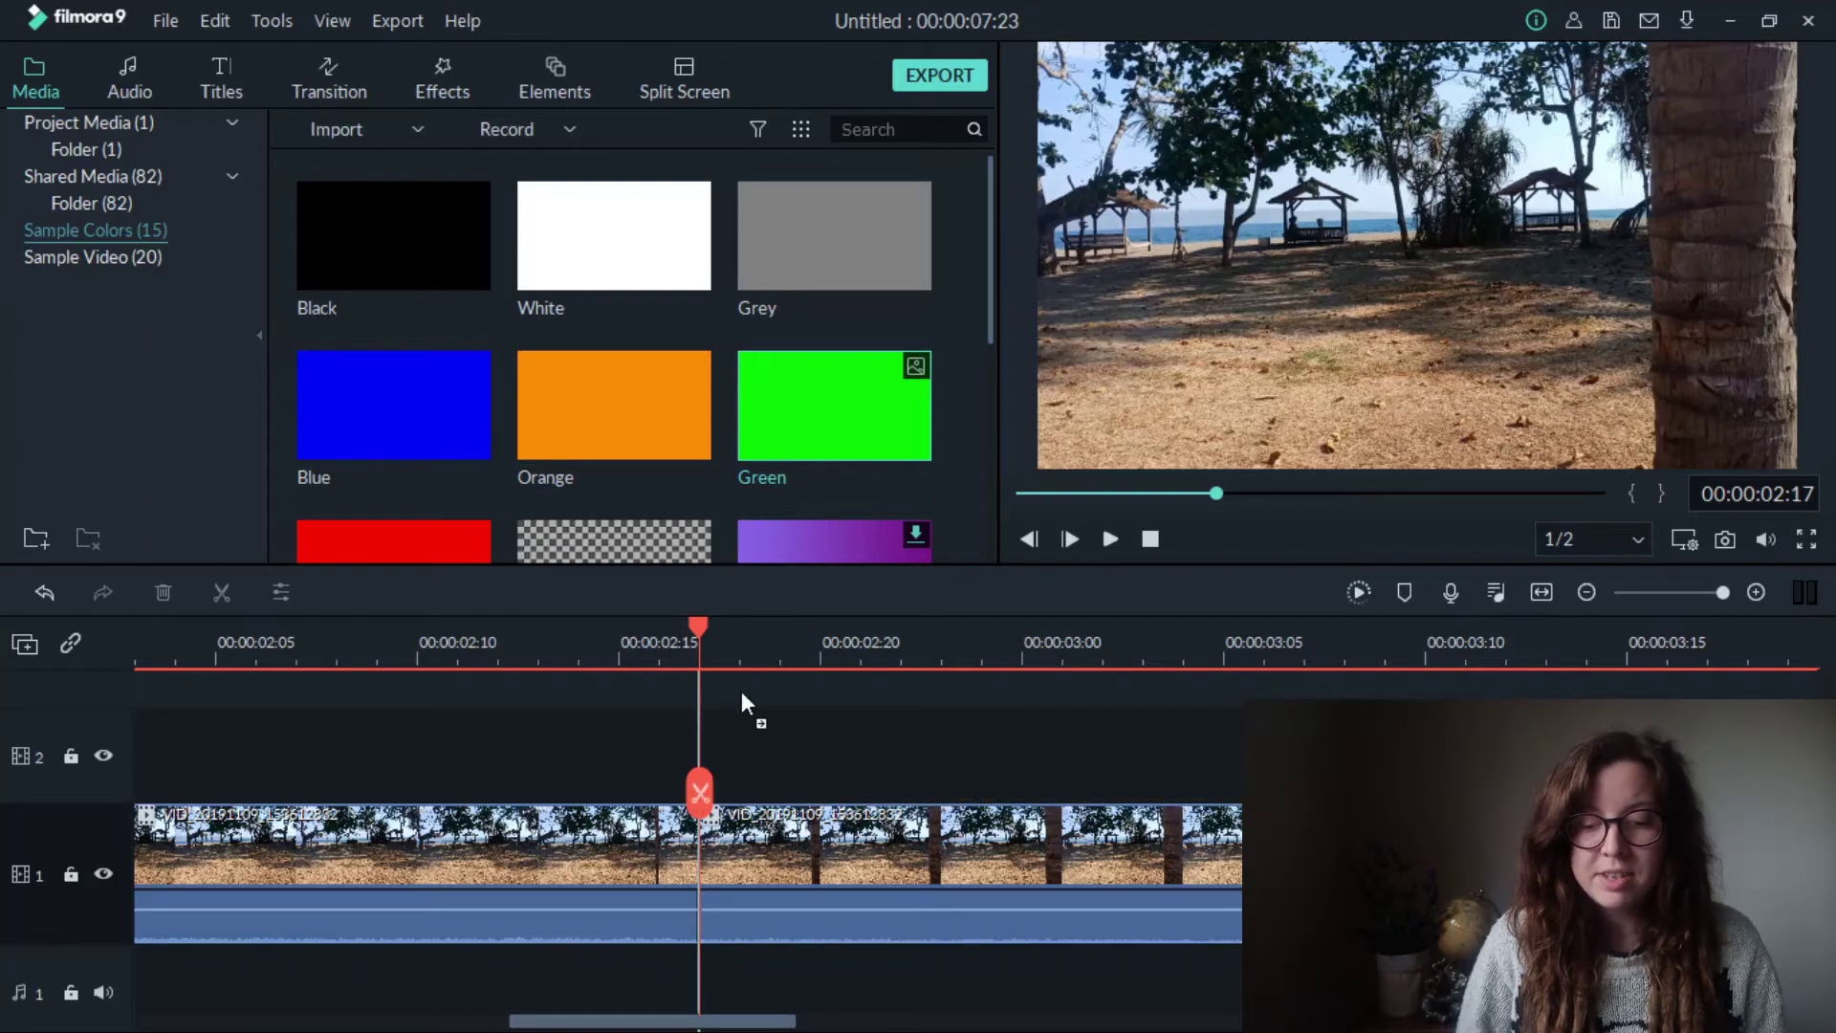
left_click_drag(742, 693, 706, 740)
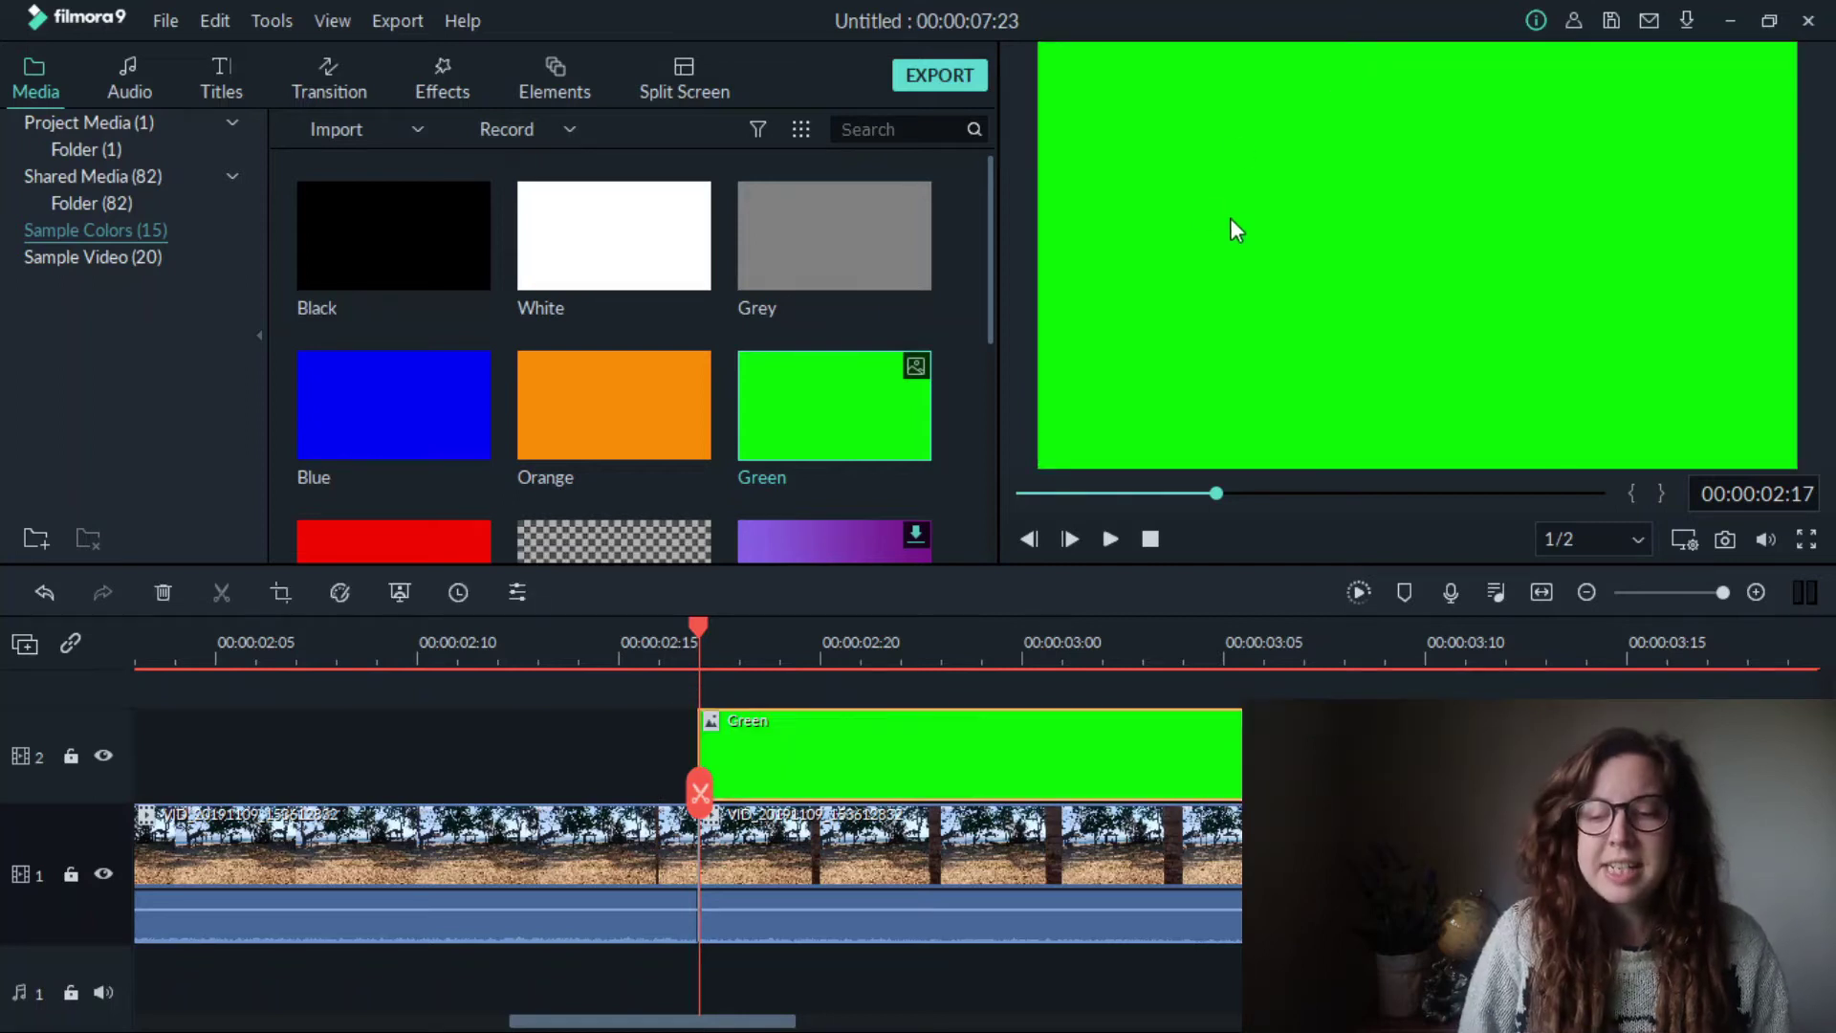
Slide the Green clip right in the preview, leaving a narrow strip at the right edge
double_click(906, 741)
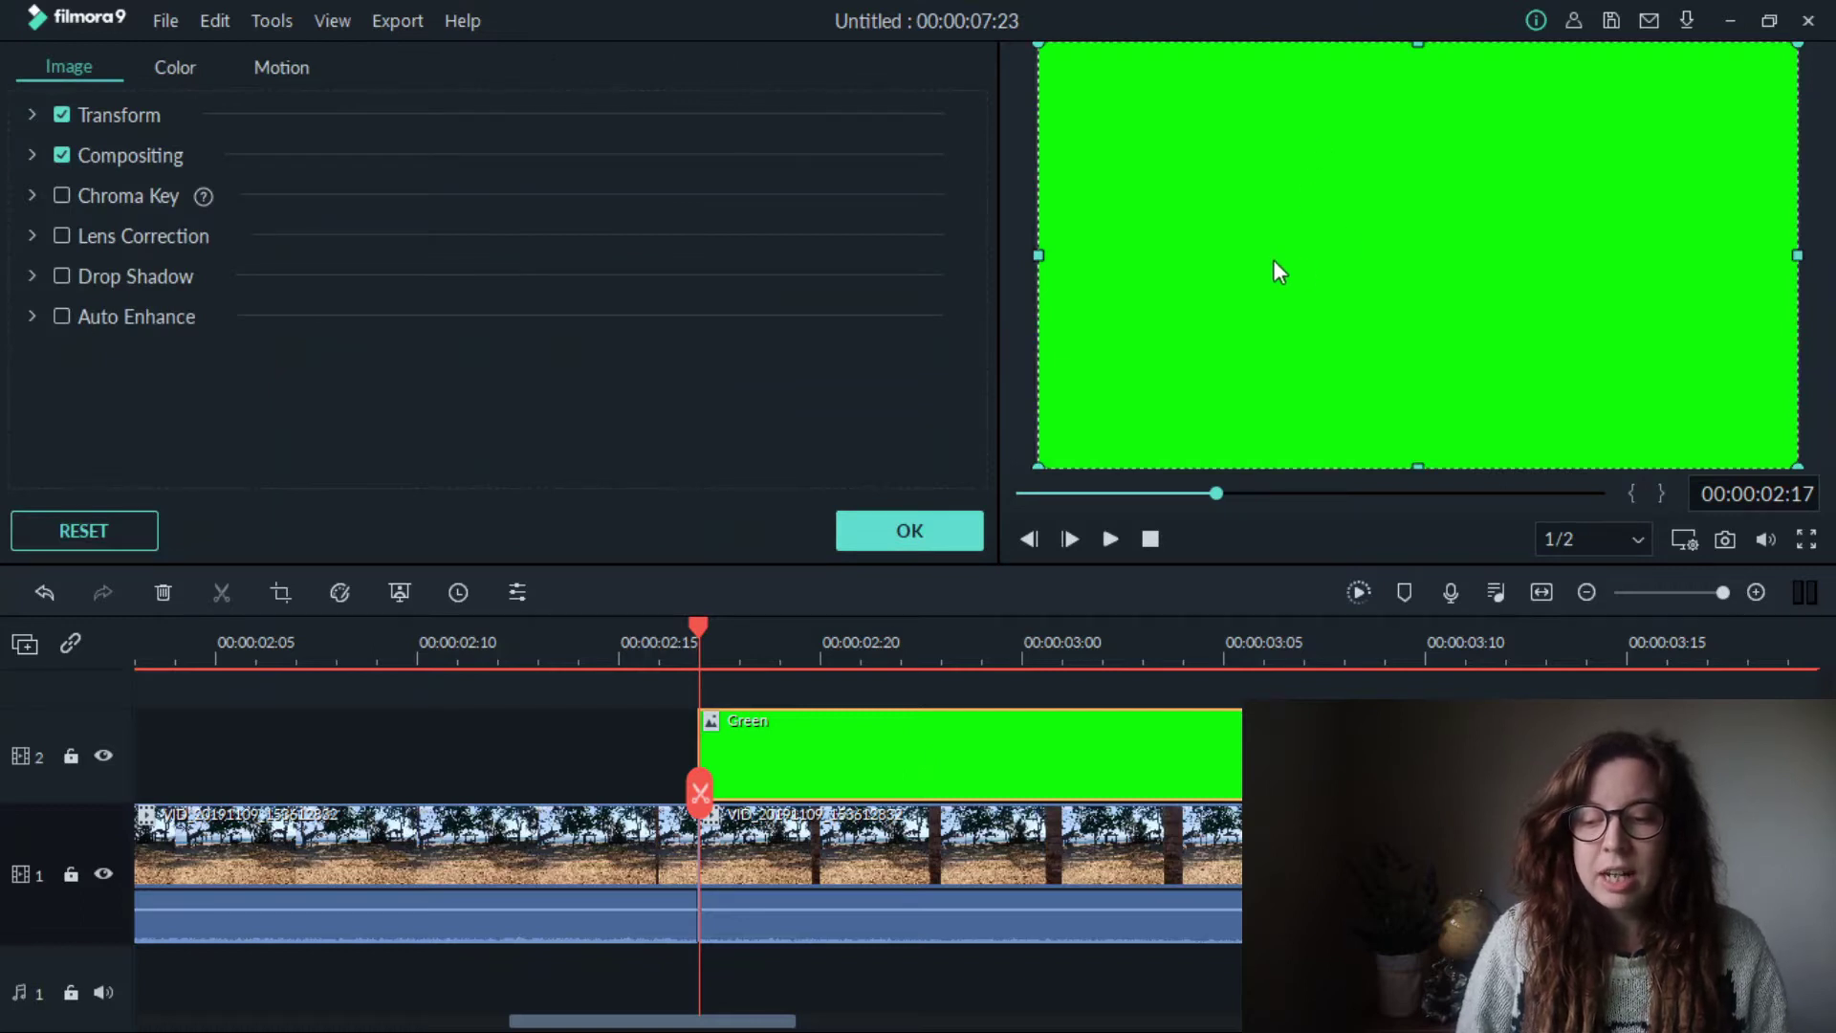
mouse_move(1274, 262)
left_mouse_down()
mouse_move(1690, 295)
mouse_move(1698, 324)
left_mouse_up()
mouse_move(1709, 231)
left_mouse_down()
mouse_move(1792, 214)
mouse_move(1819, 256)
left_mouse_up()
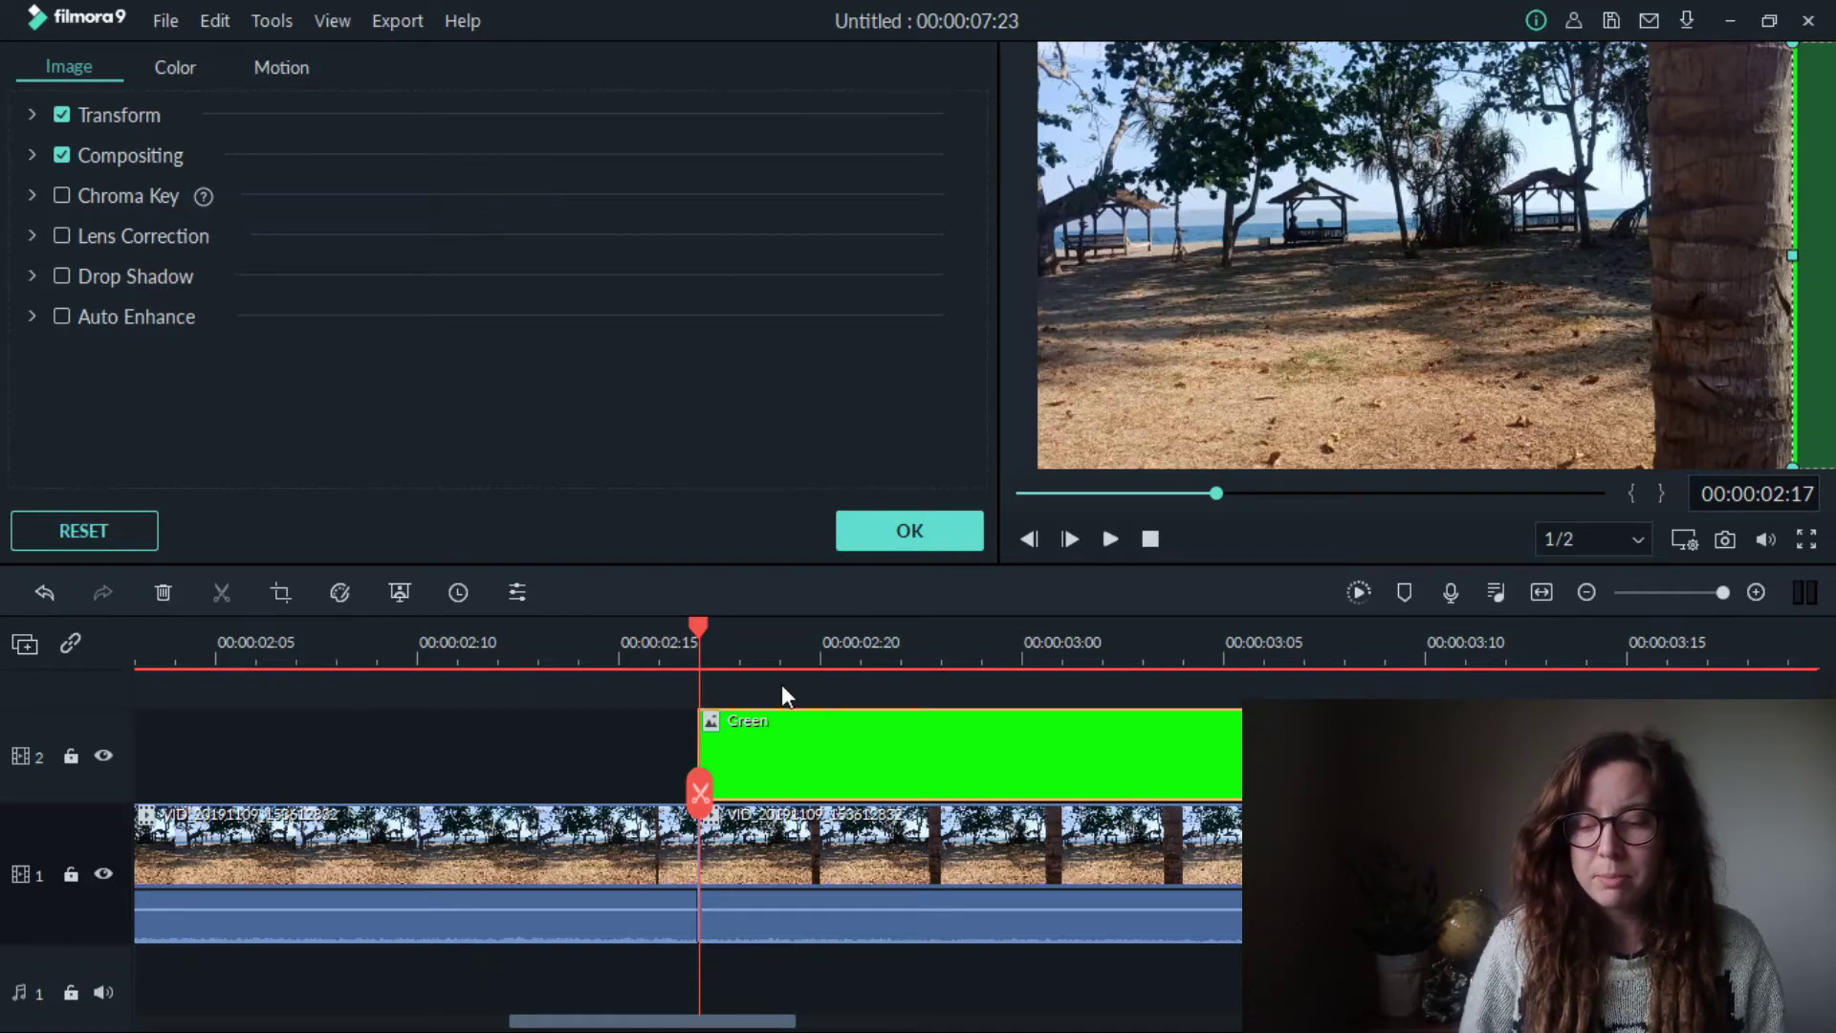
Split the green overlay at 02:18 and adjust that piece's image settings
left_click(862, 540)
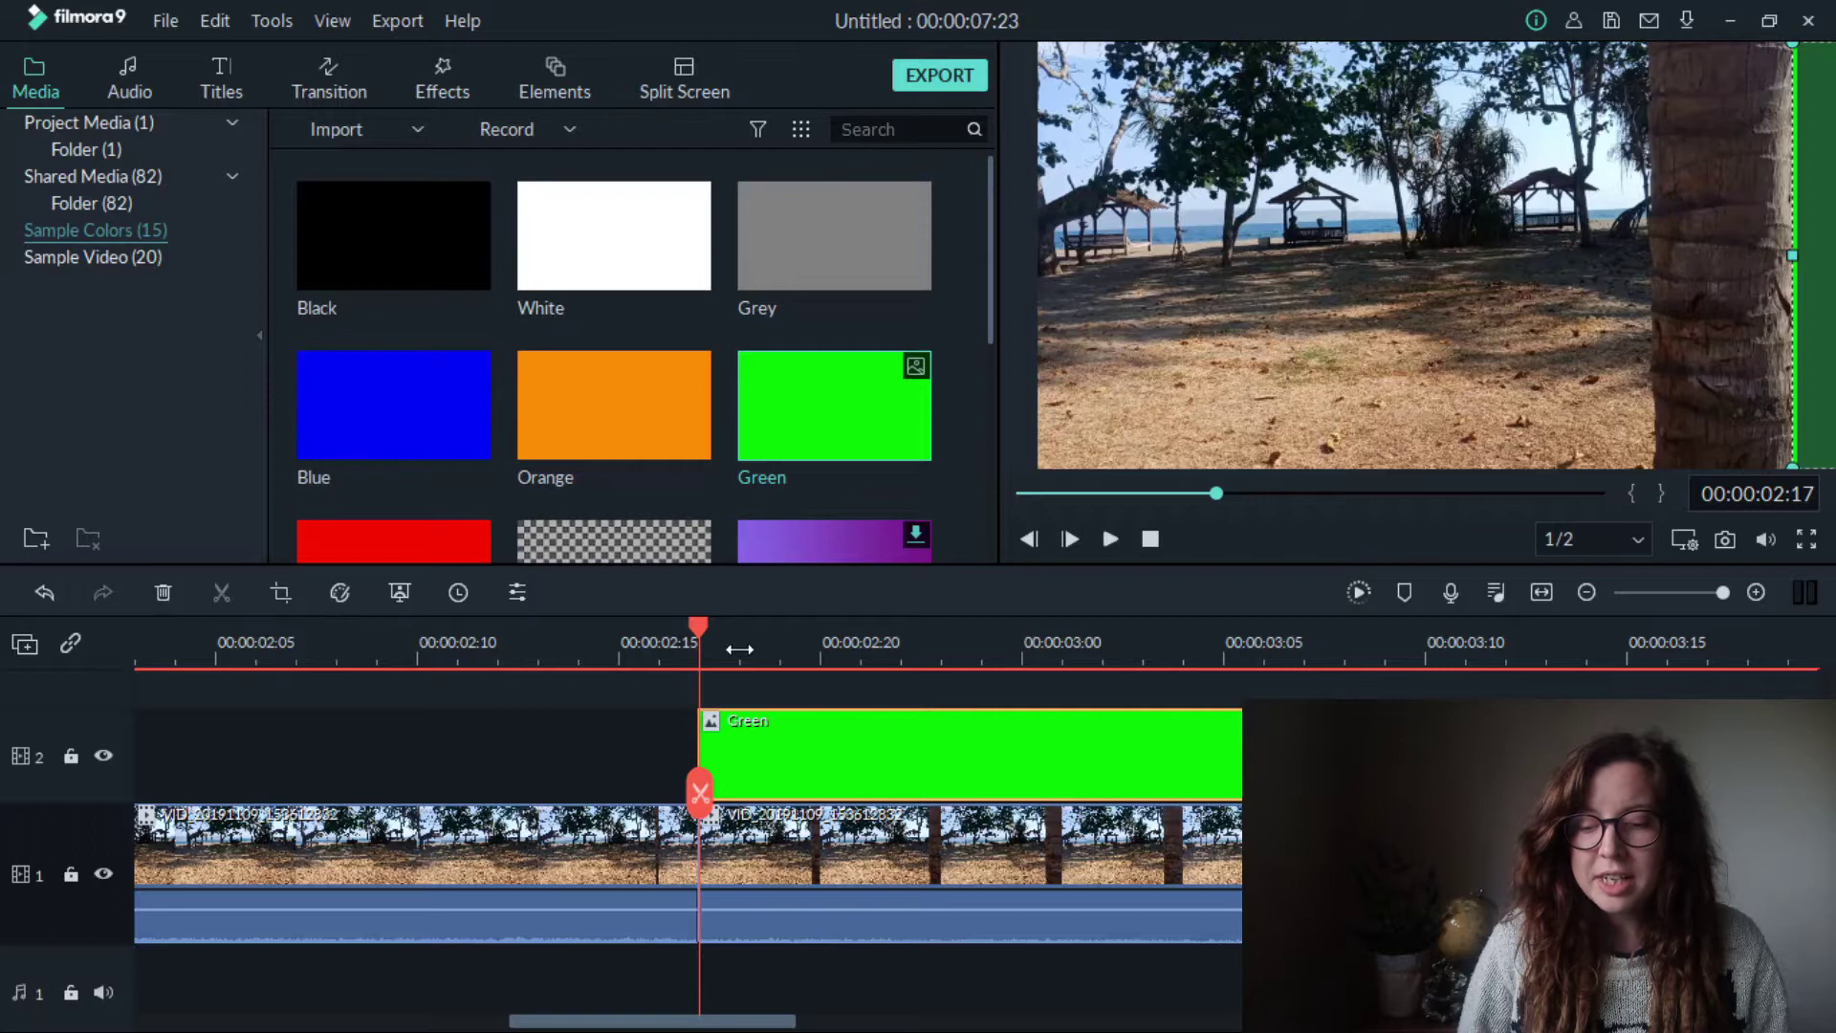
left_click(739, 649)
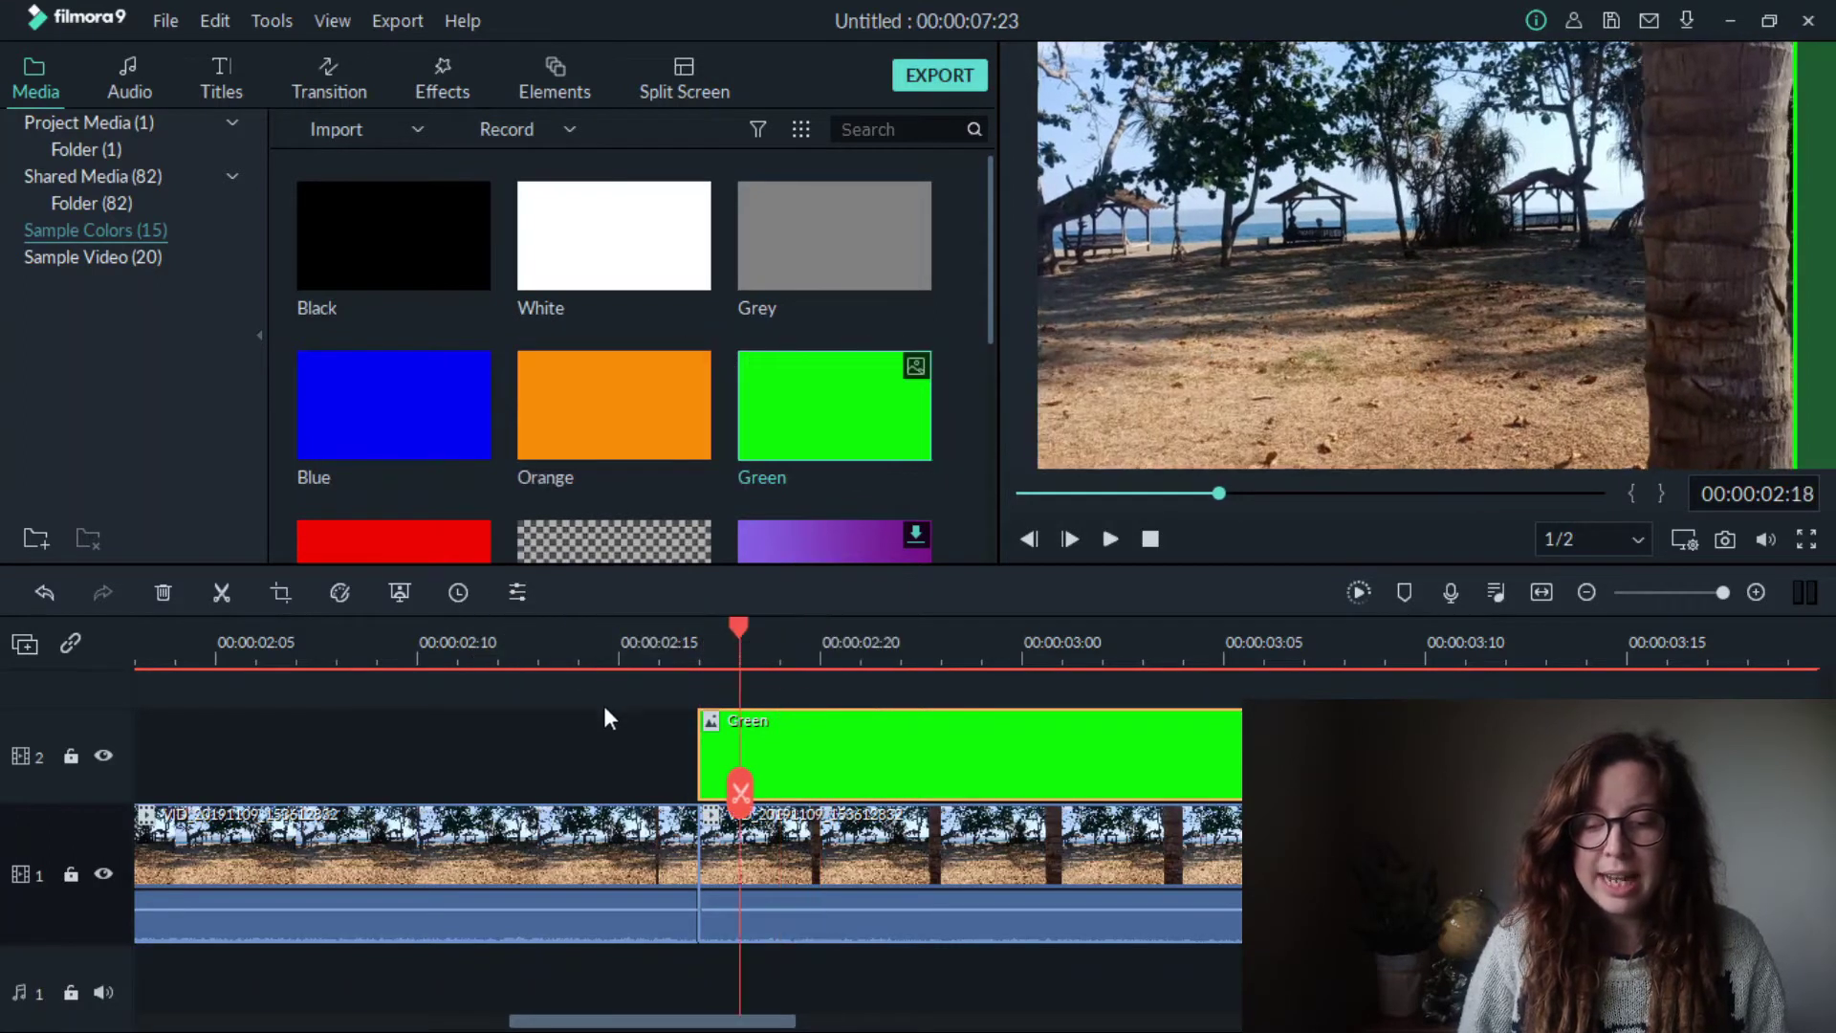
left_click(602, 703)
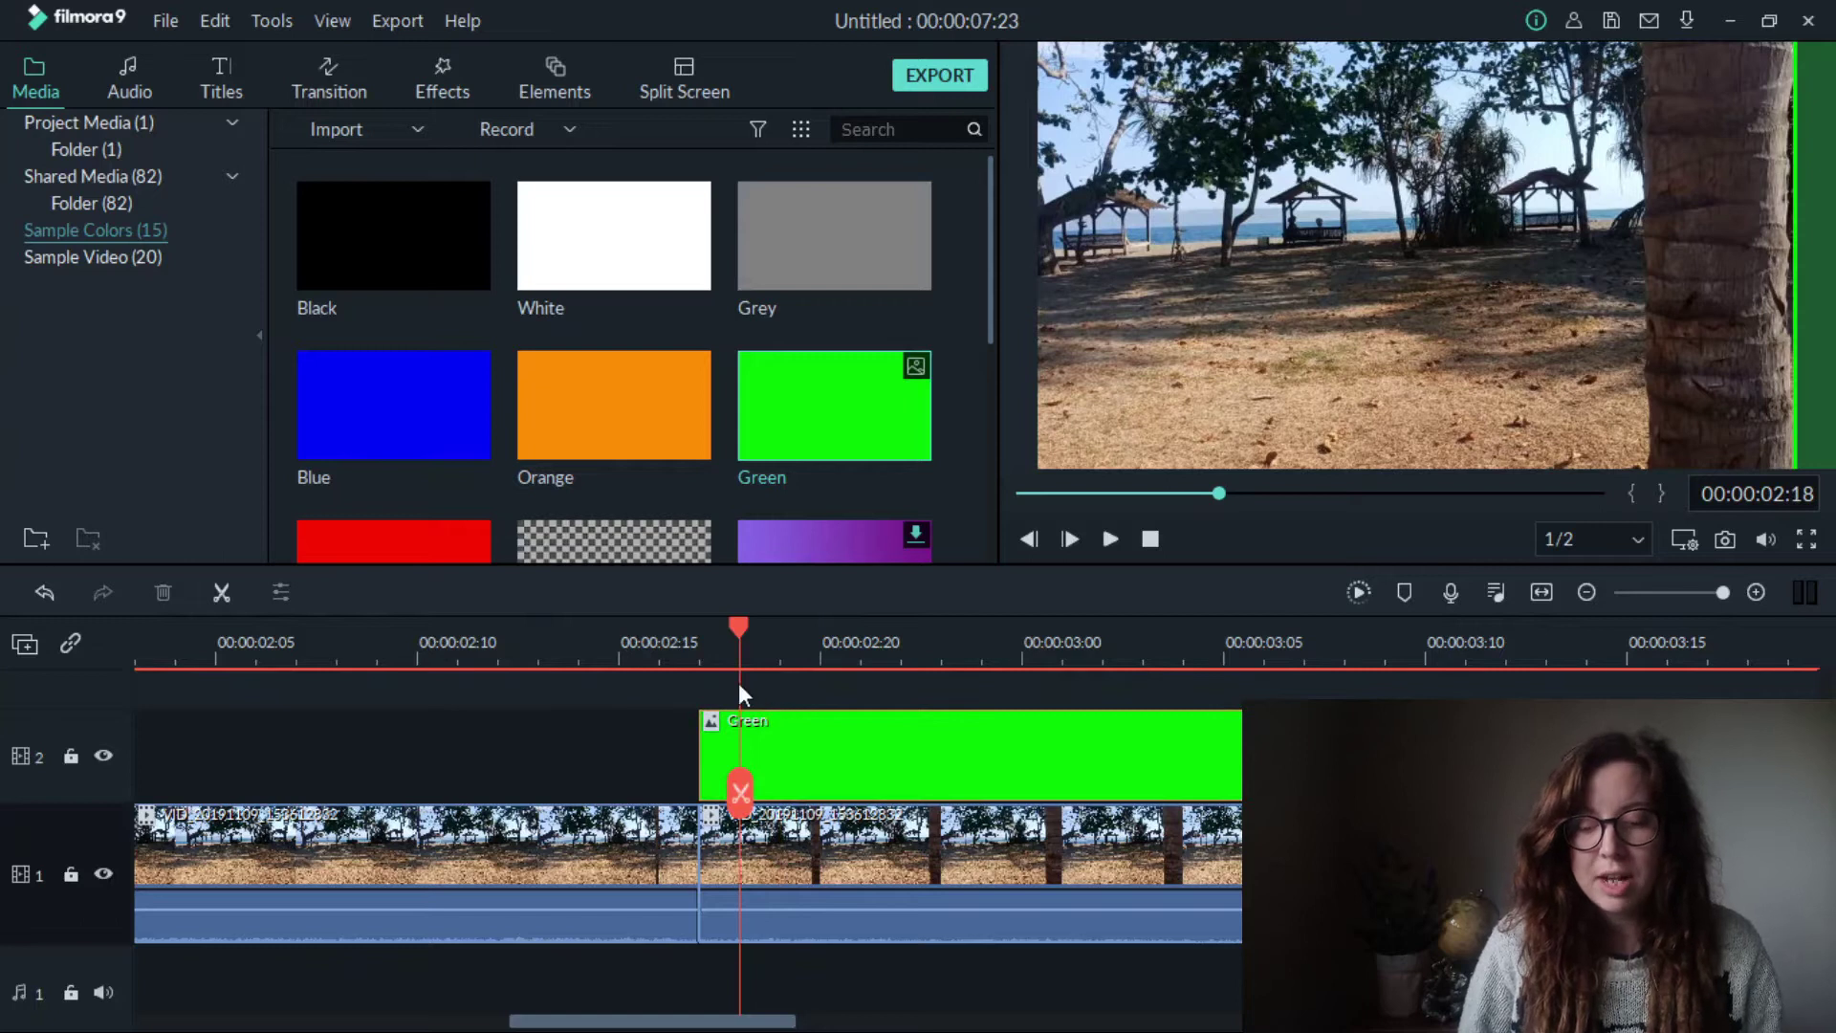
key("Right")
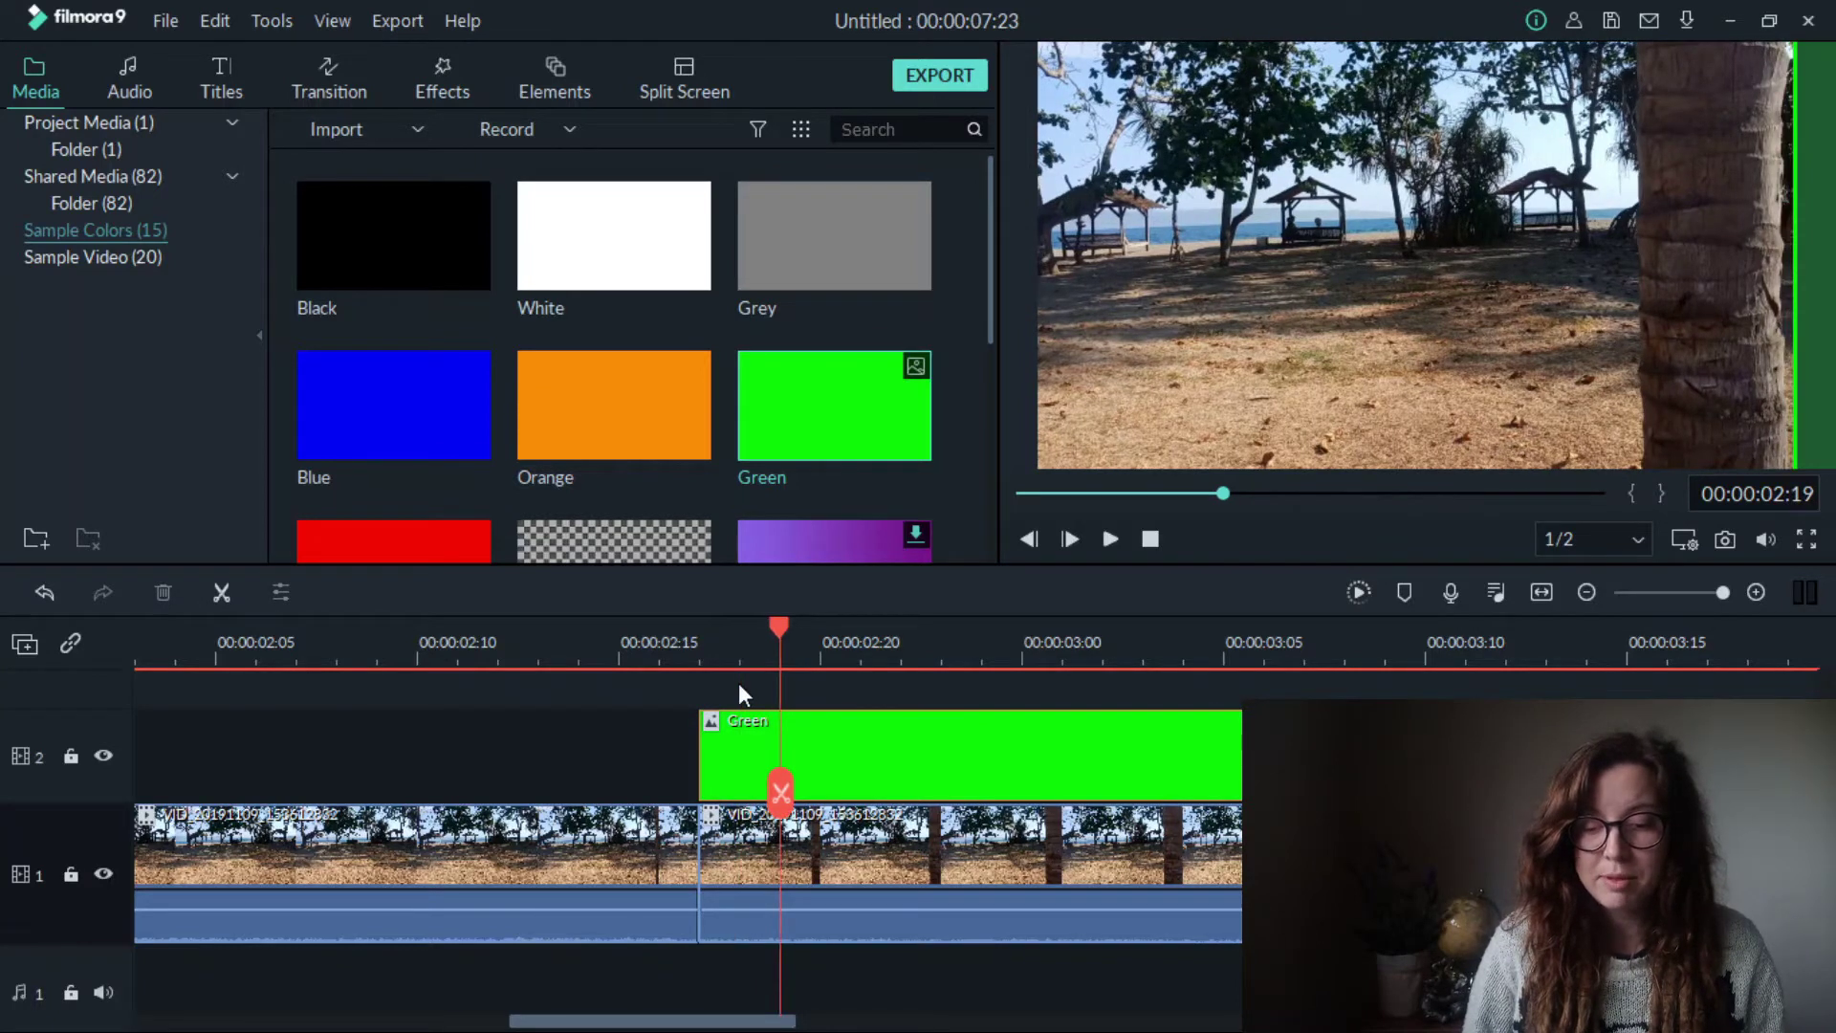
key("Left")
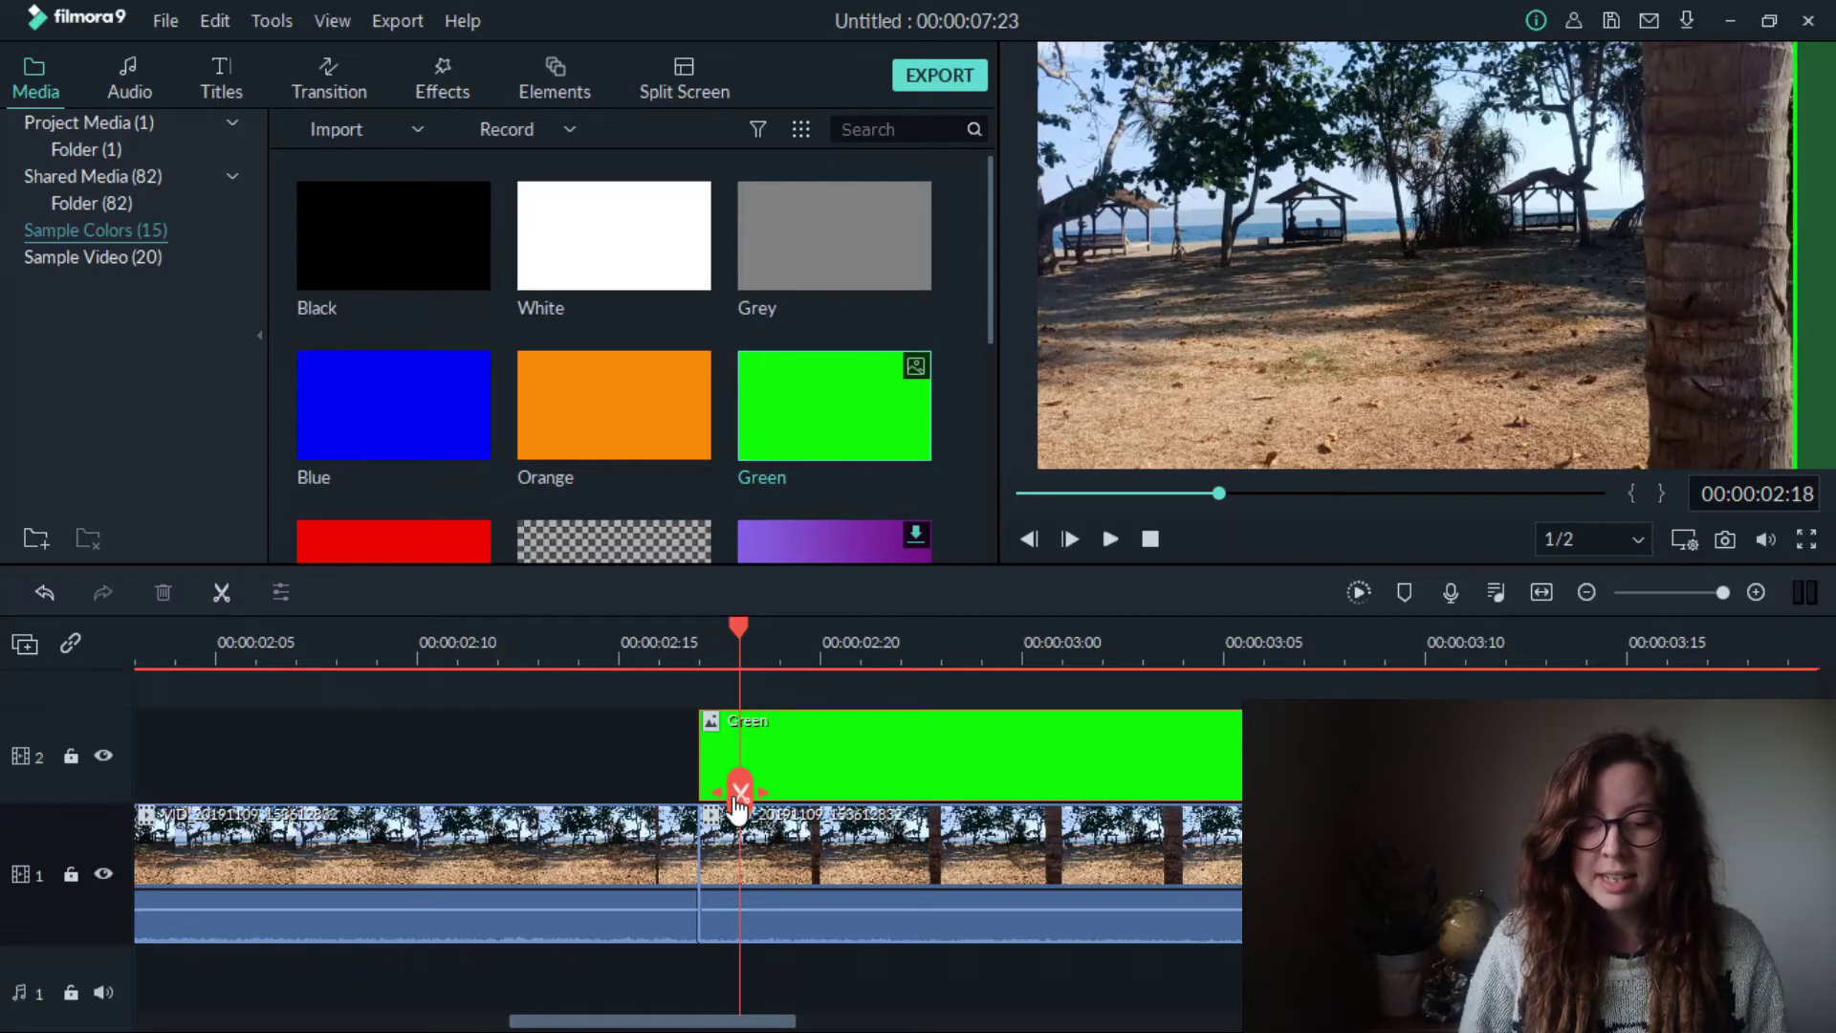
left_click(808, 745)
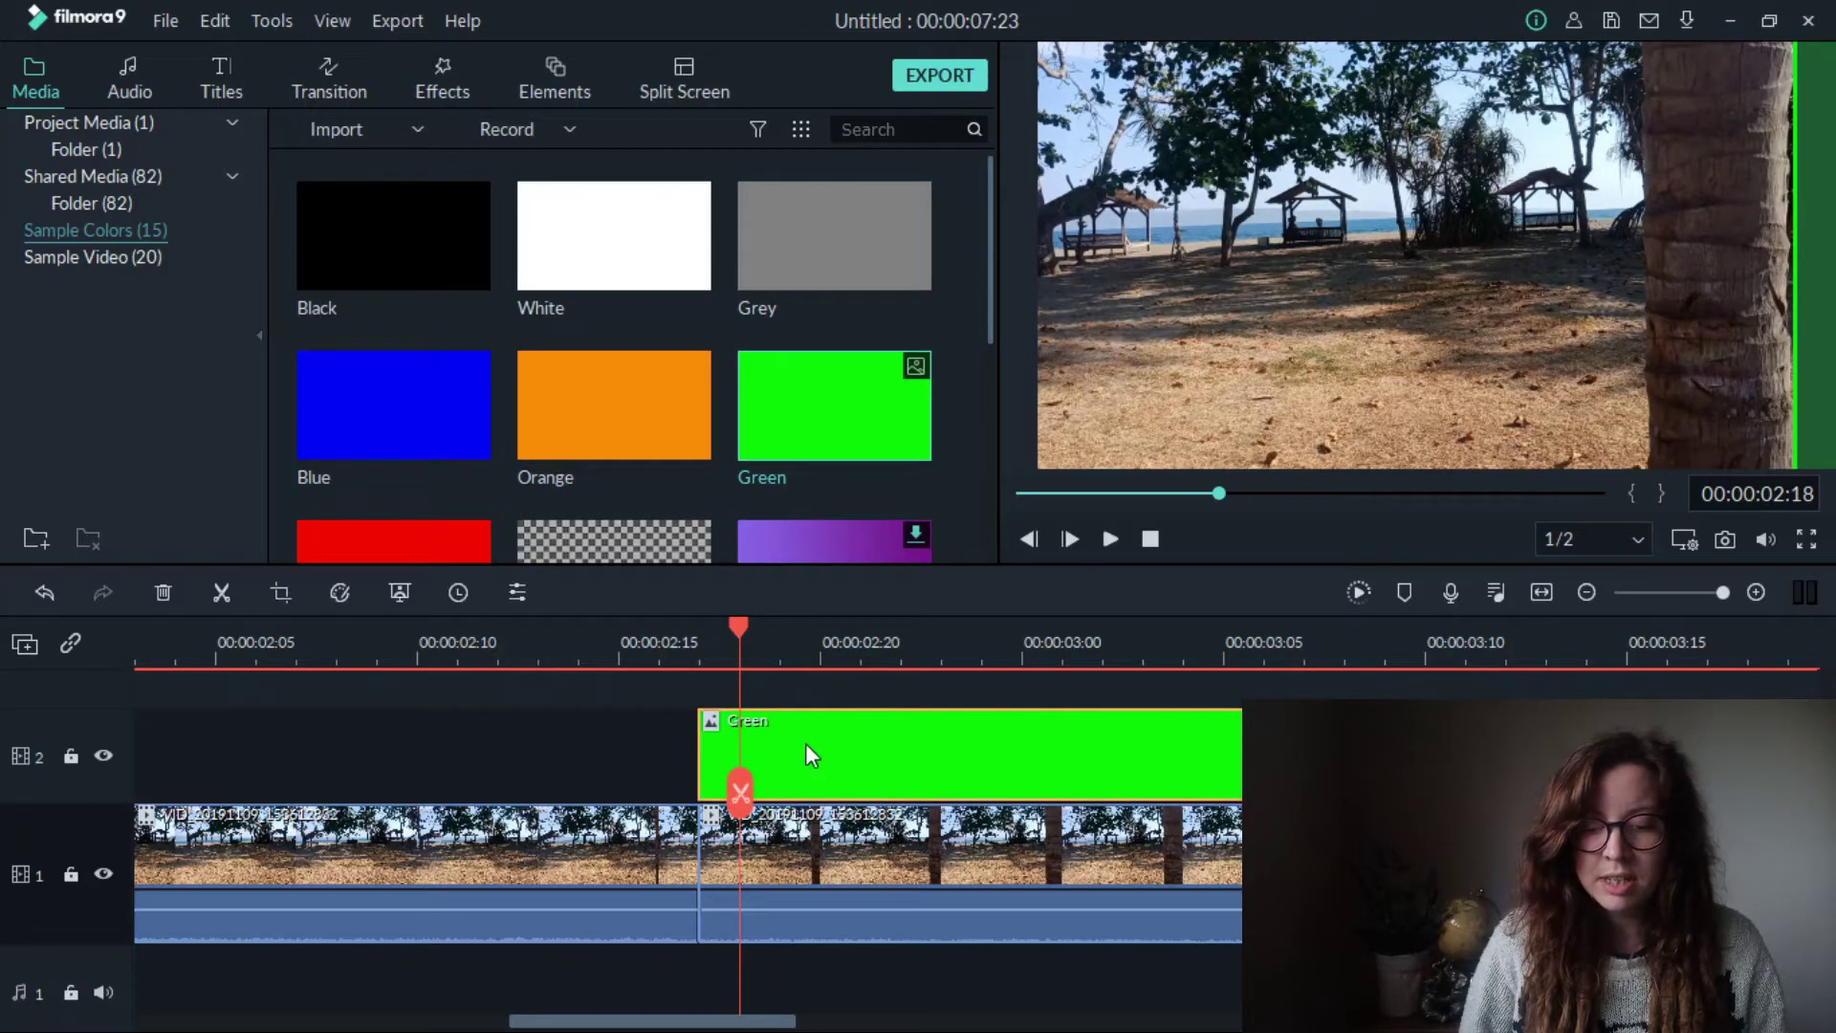
left_click(738, 793)
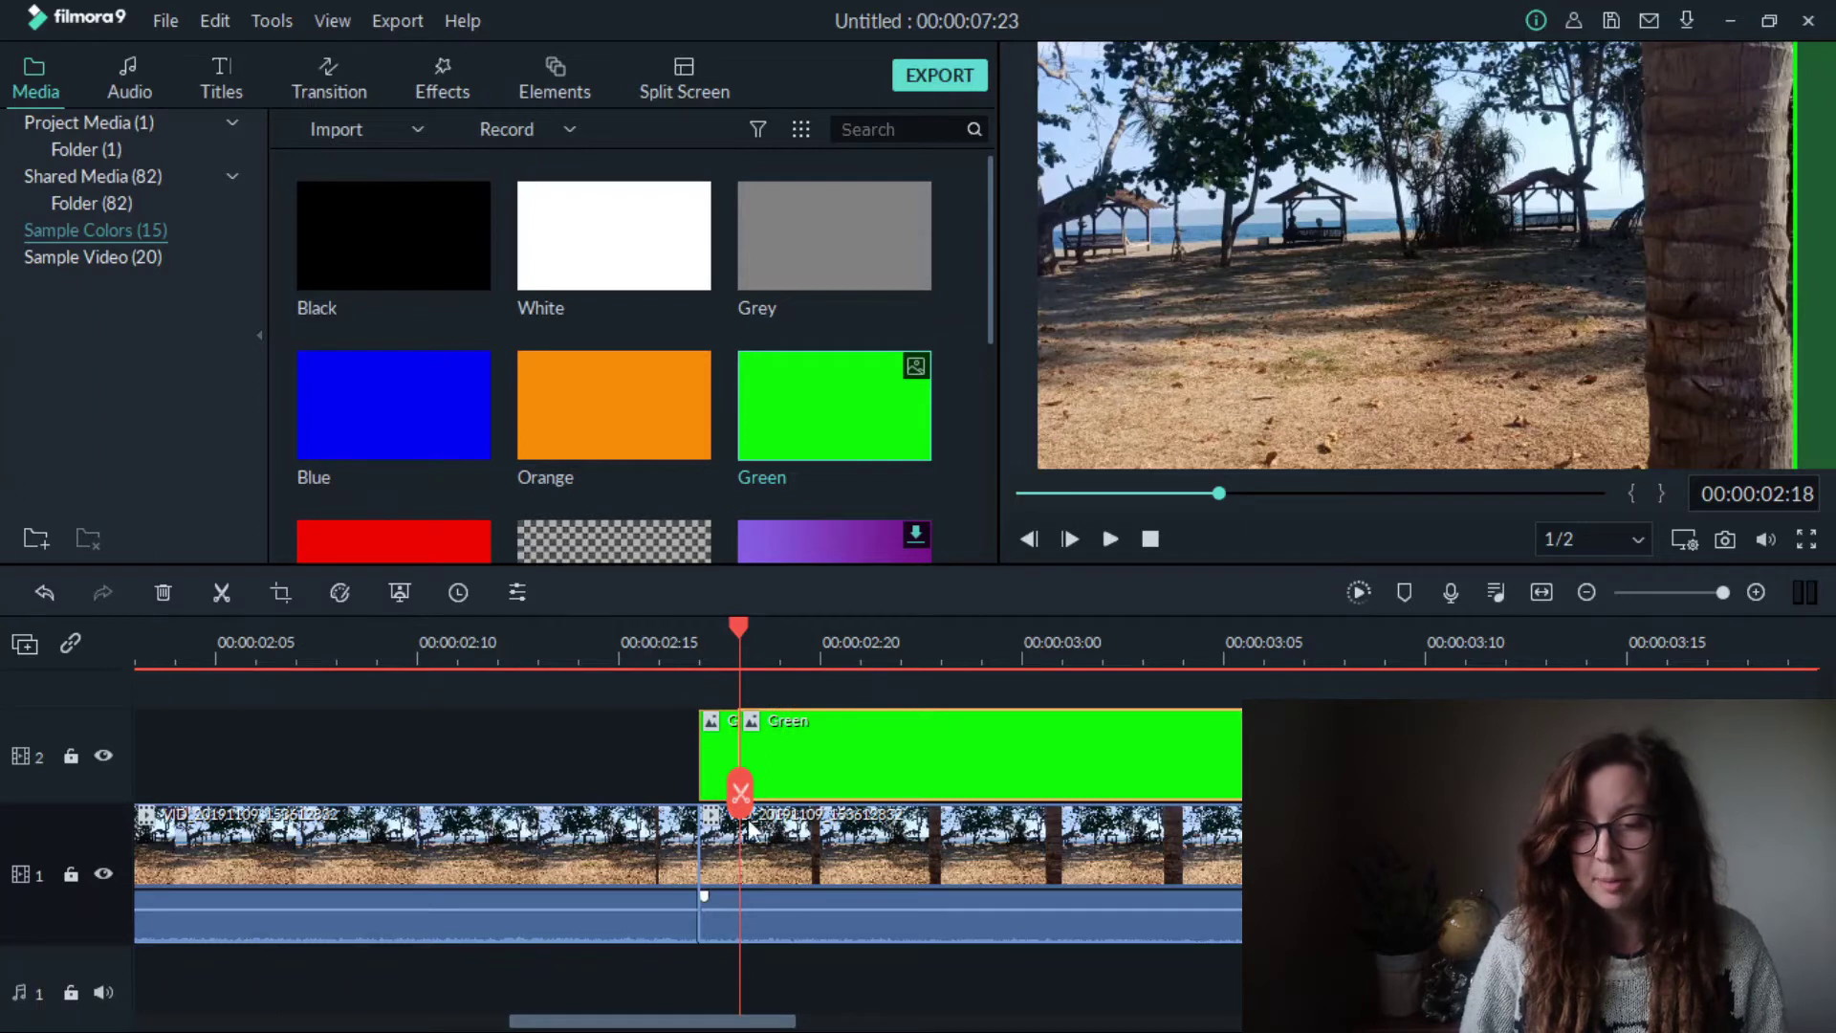
double_click(841, 749)
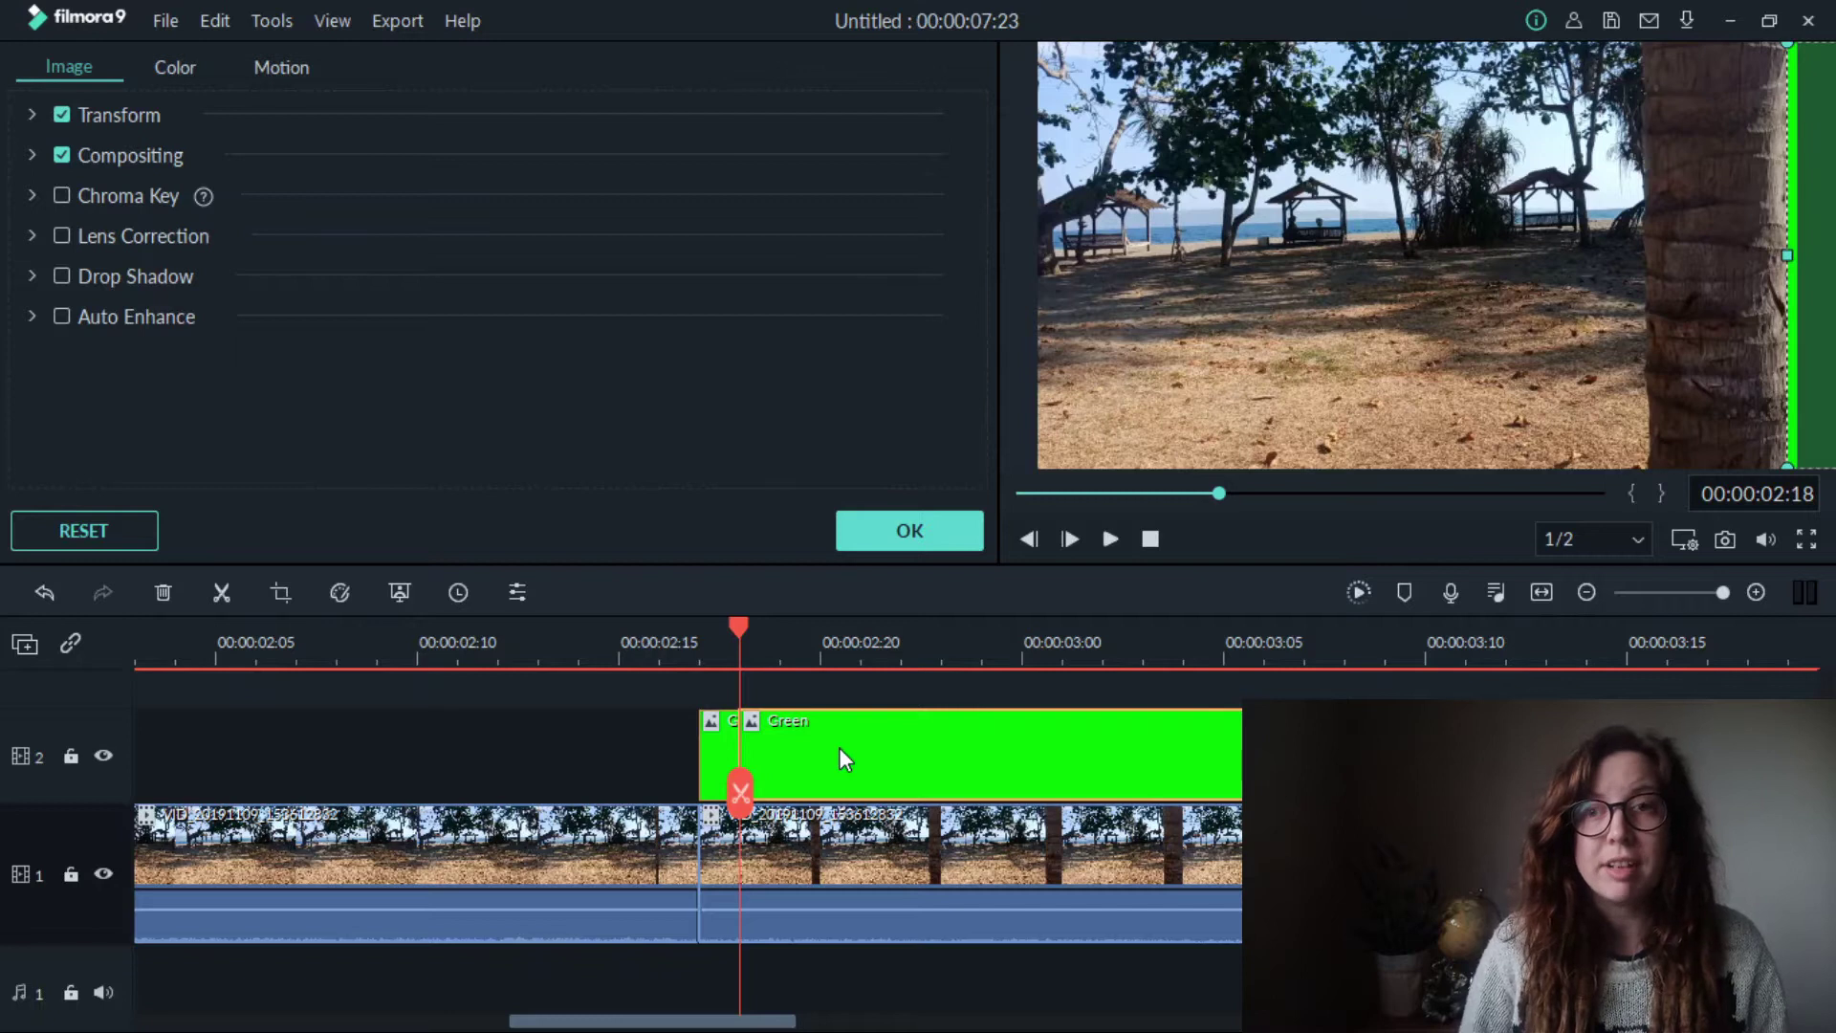
left_click(781, 685)
Split the green overlay at the next frame and adjust the new piece's settings
left_click(781, 642)
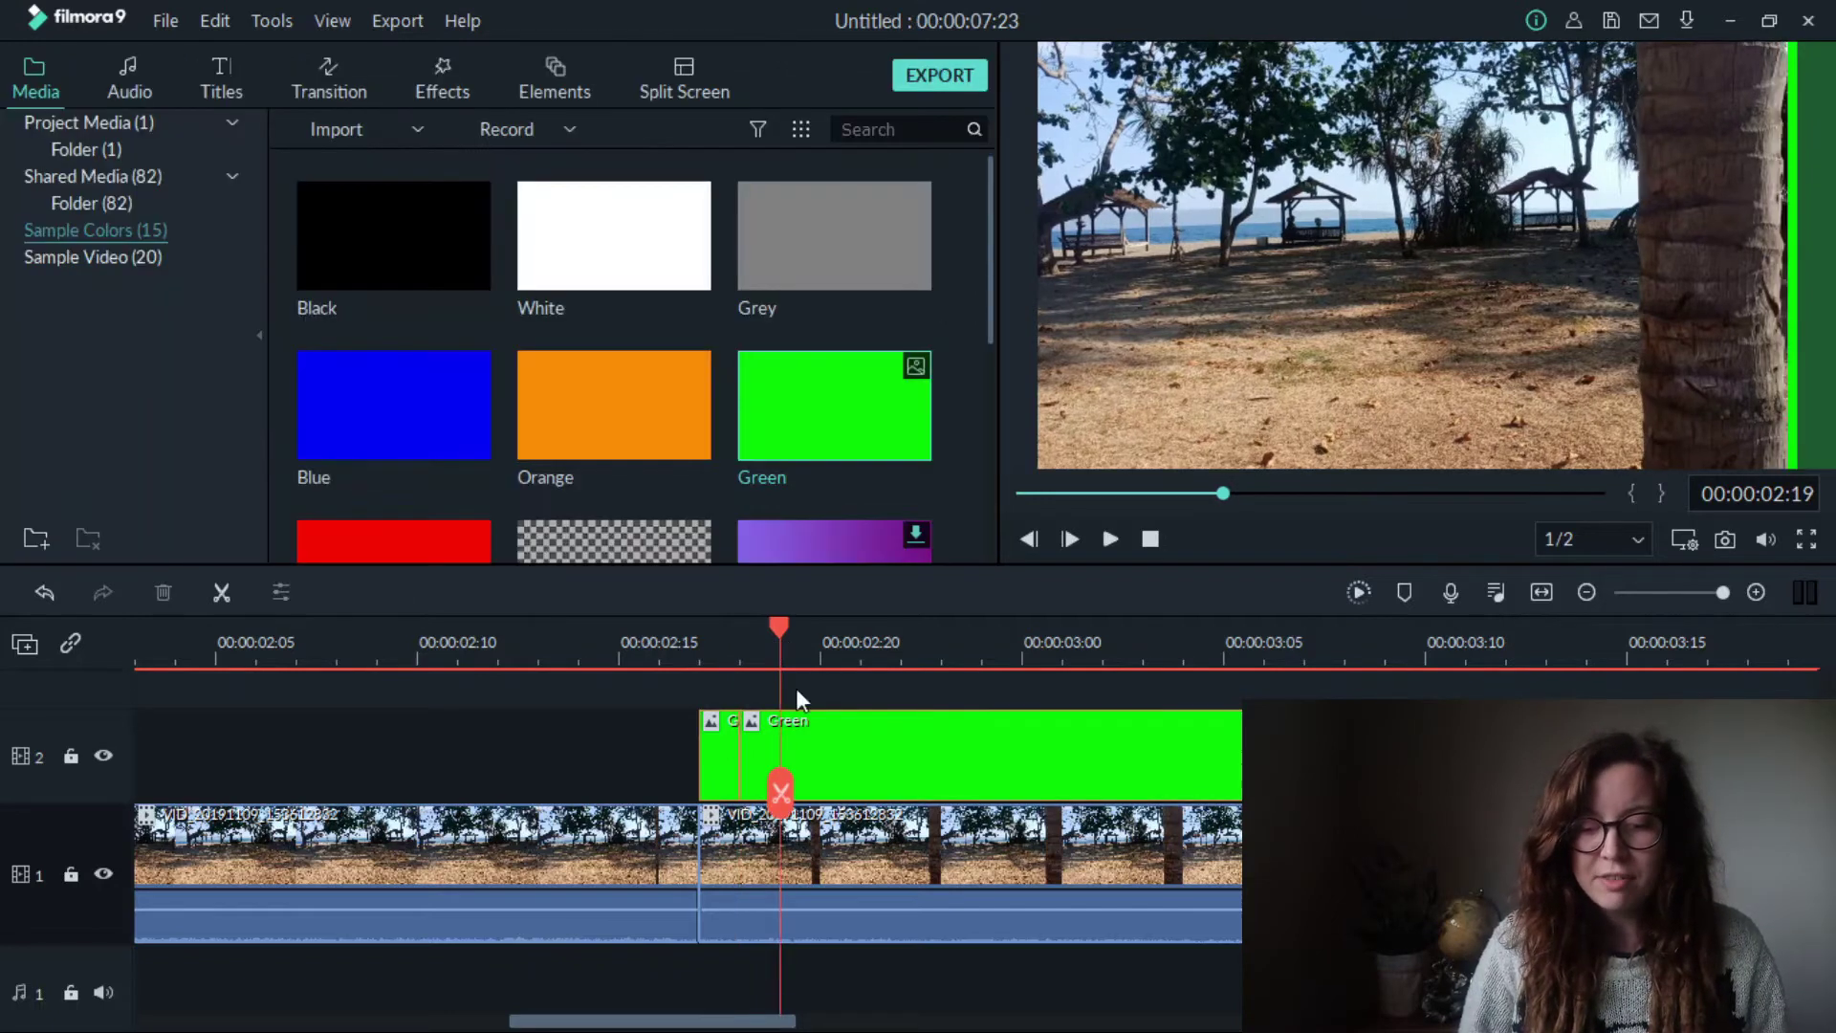
left_click(825, 727)
key("ctrl+b")
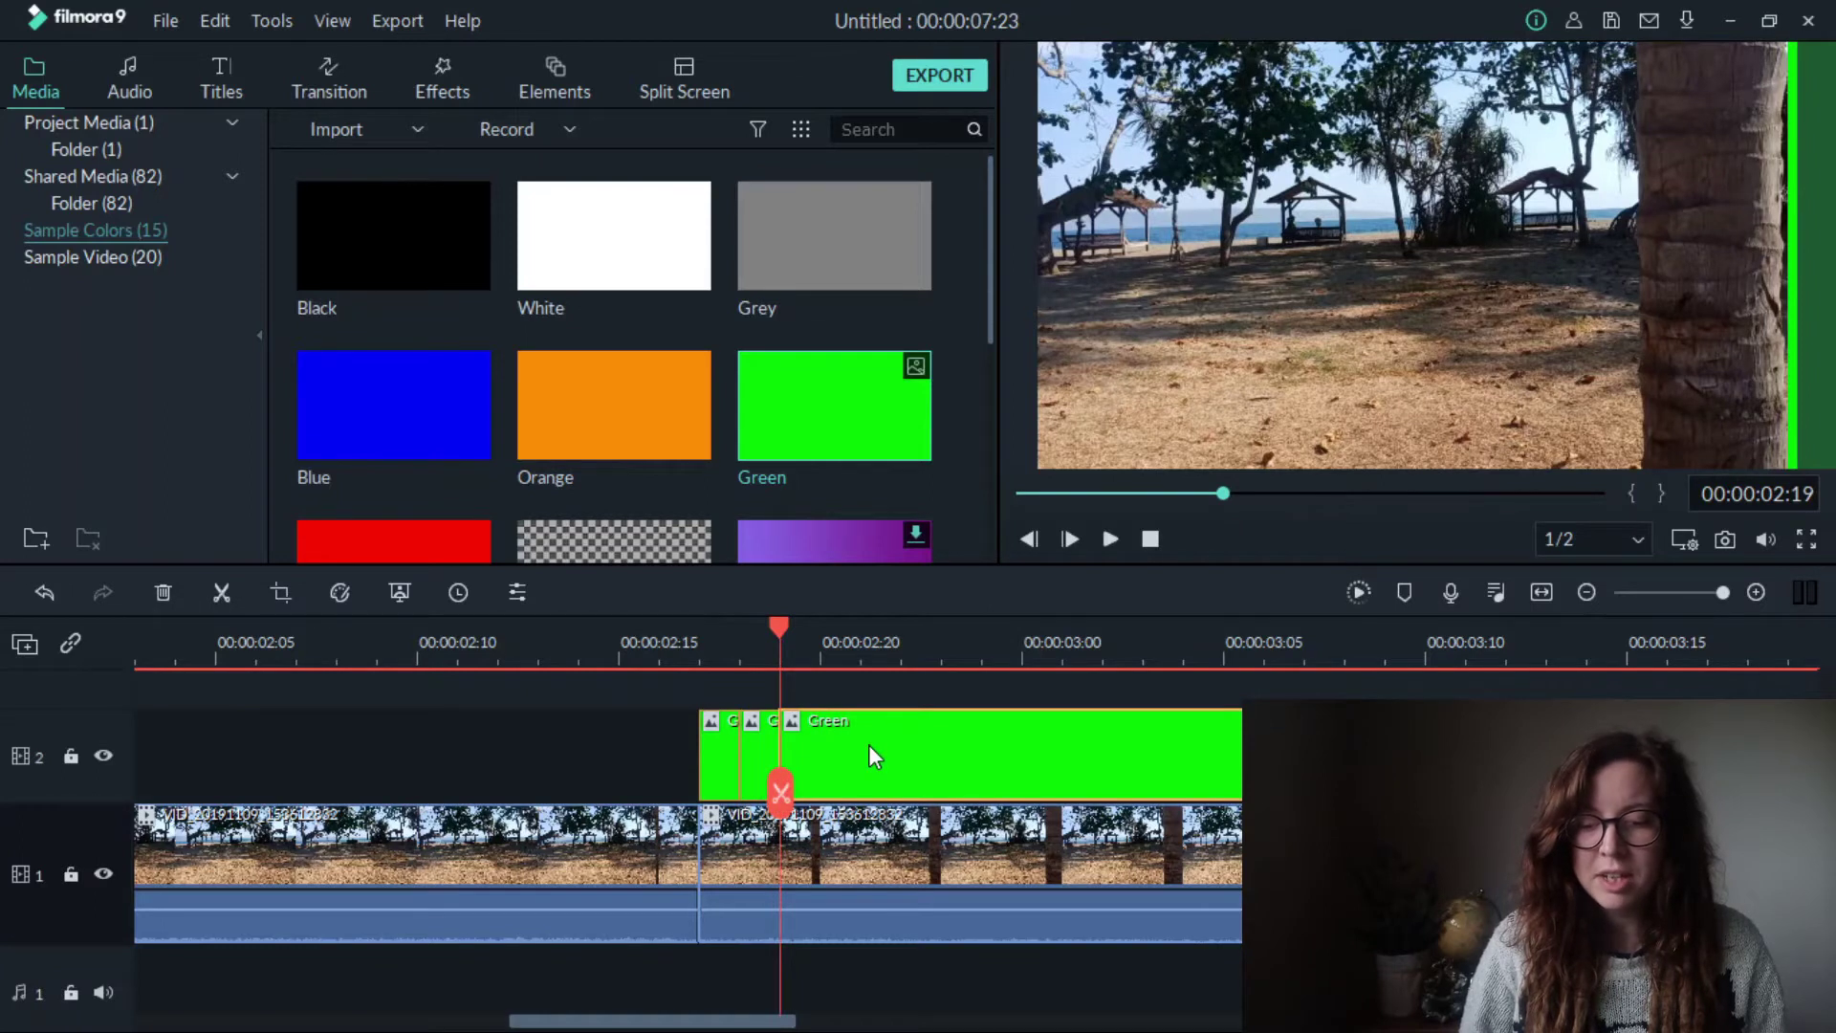
double_click(868, 747)
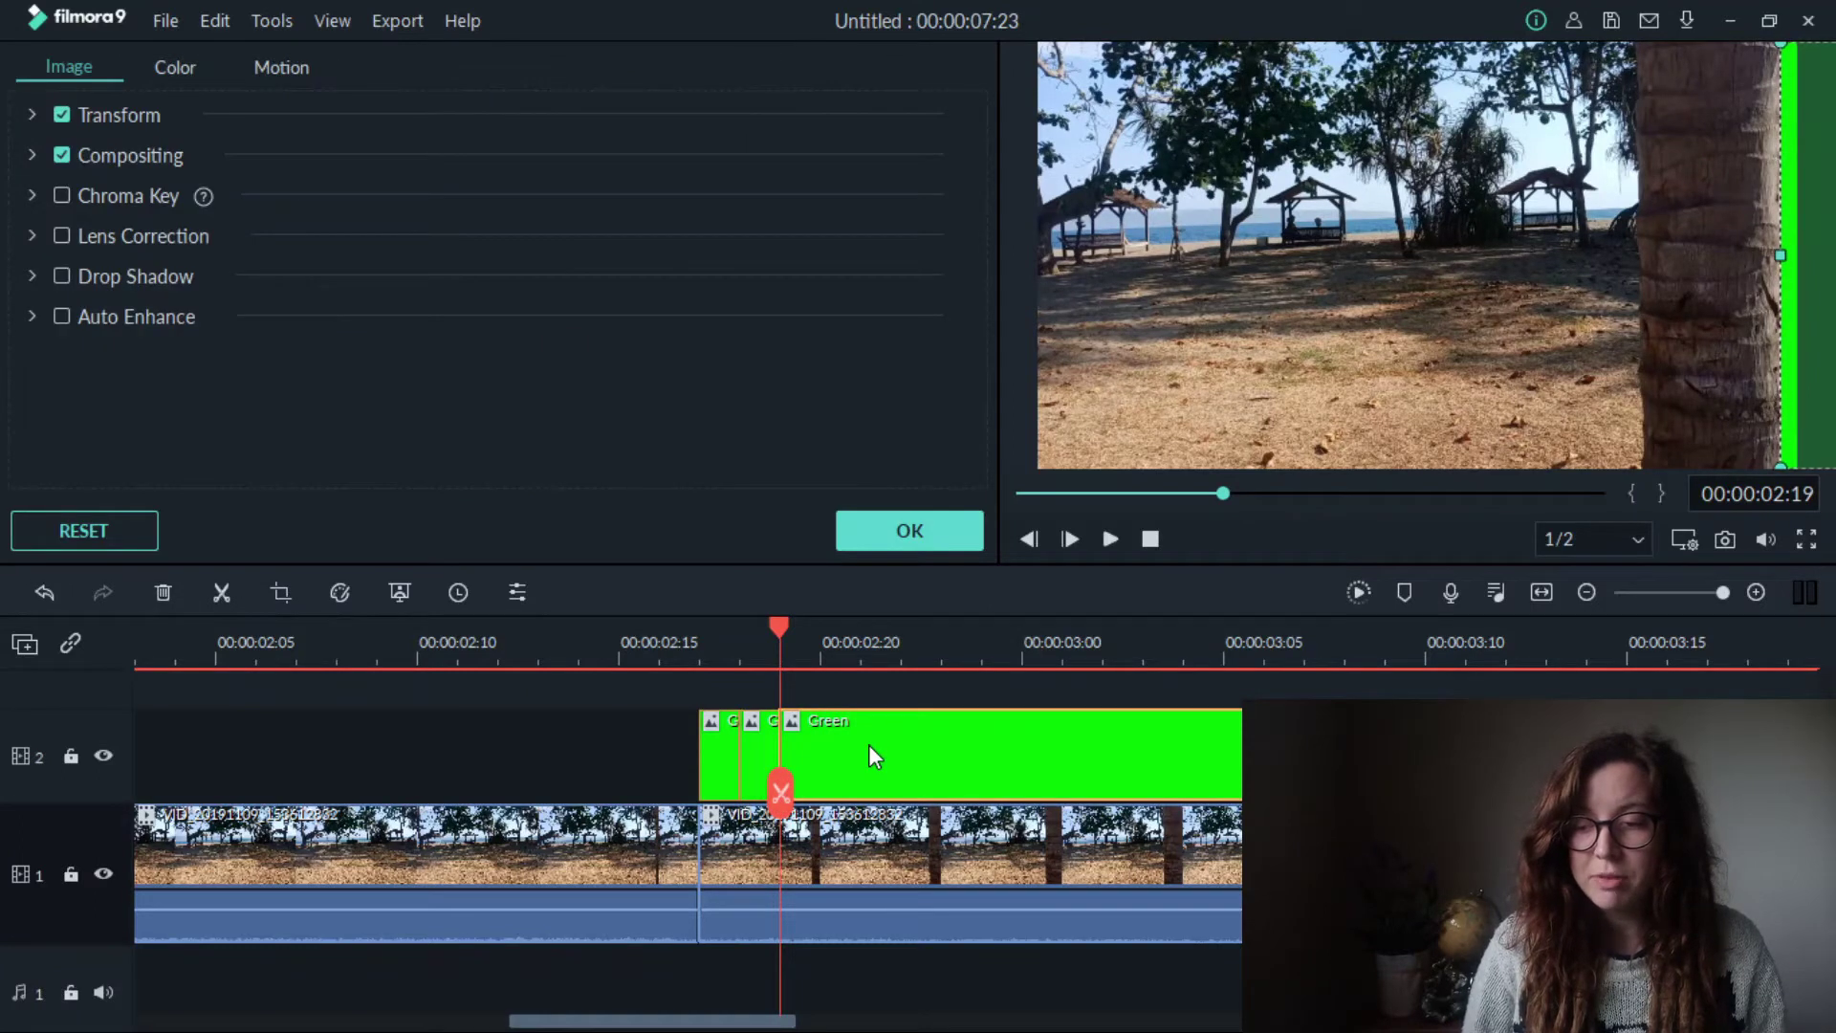
left_click(829, 649)
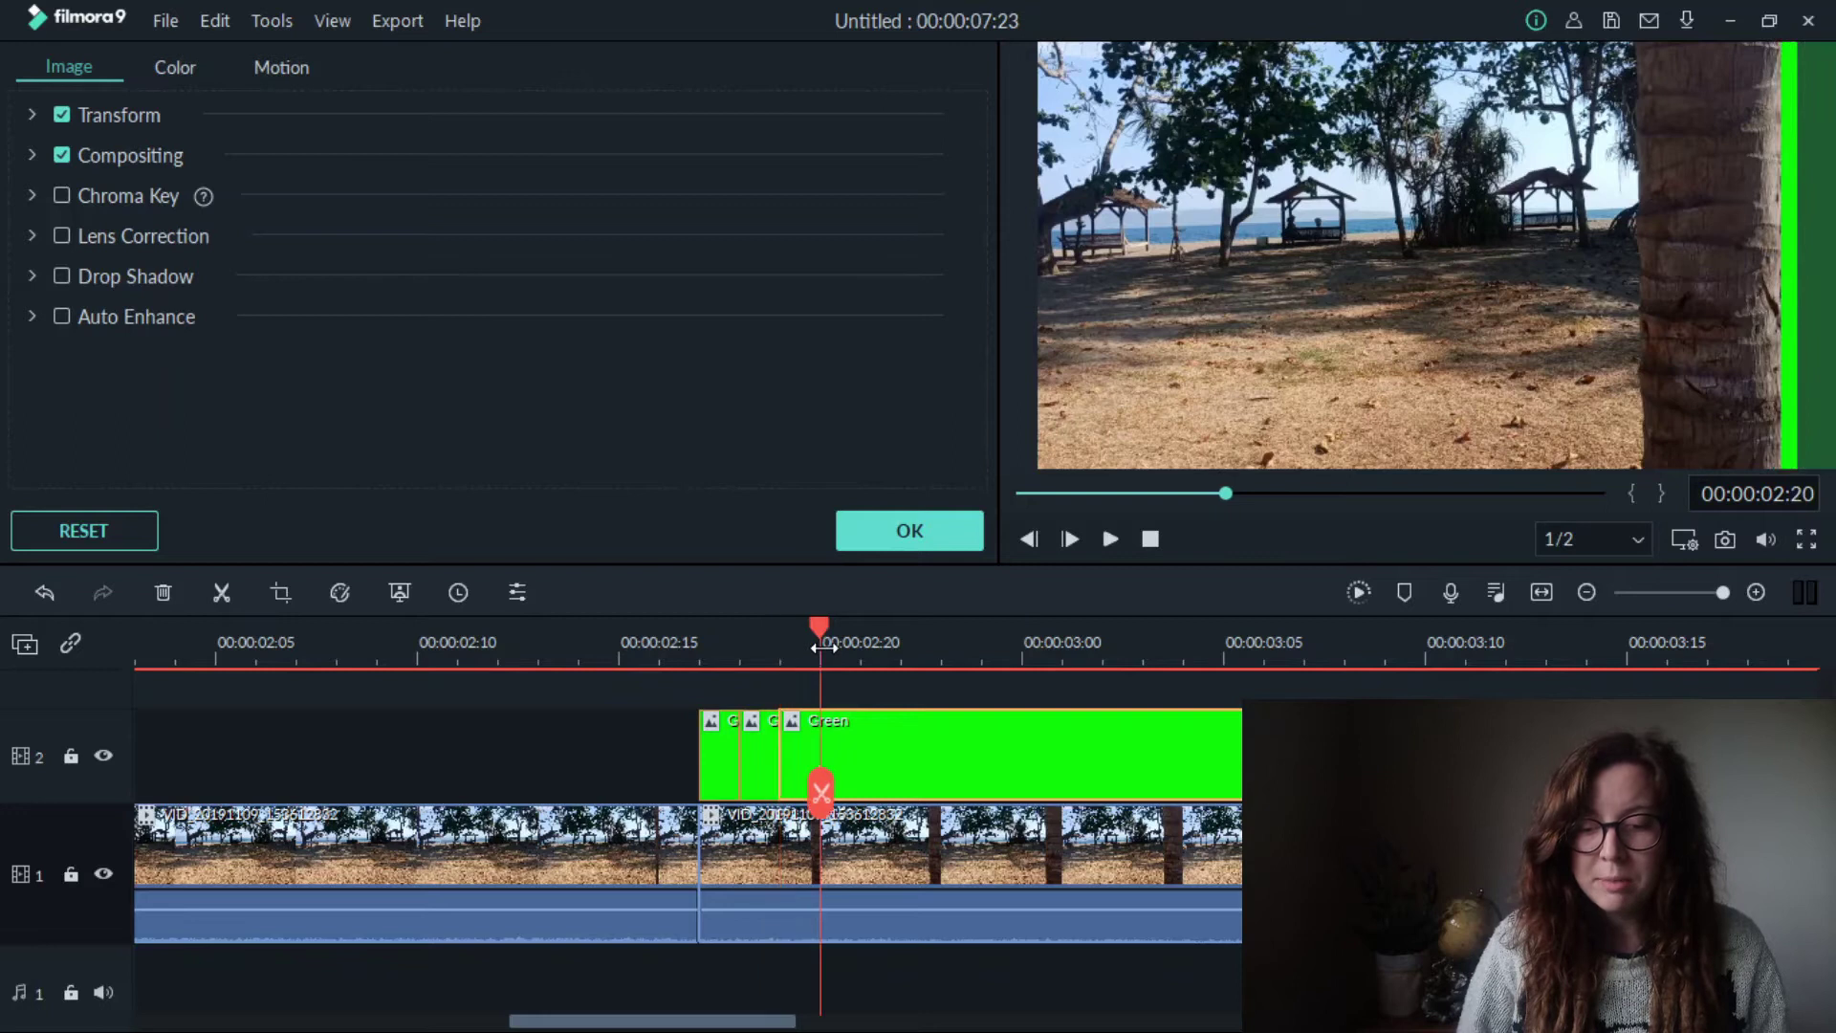
Cut the green overlay into one-frame pieces with Ctrl+B, frame after frame
key("ctrl+b")
key("Right")
key("ctrl+b")
key("Right")
key("ctrl+b")
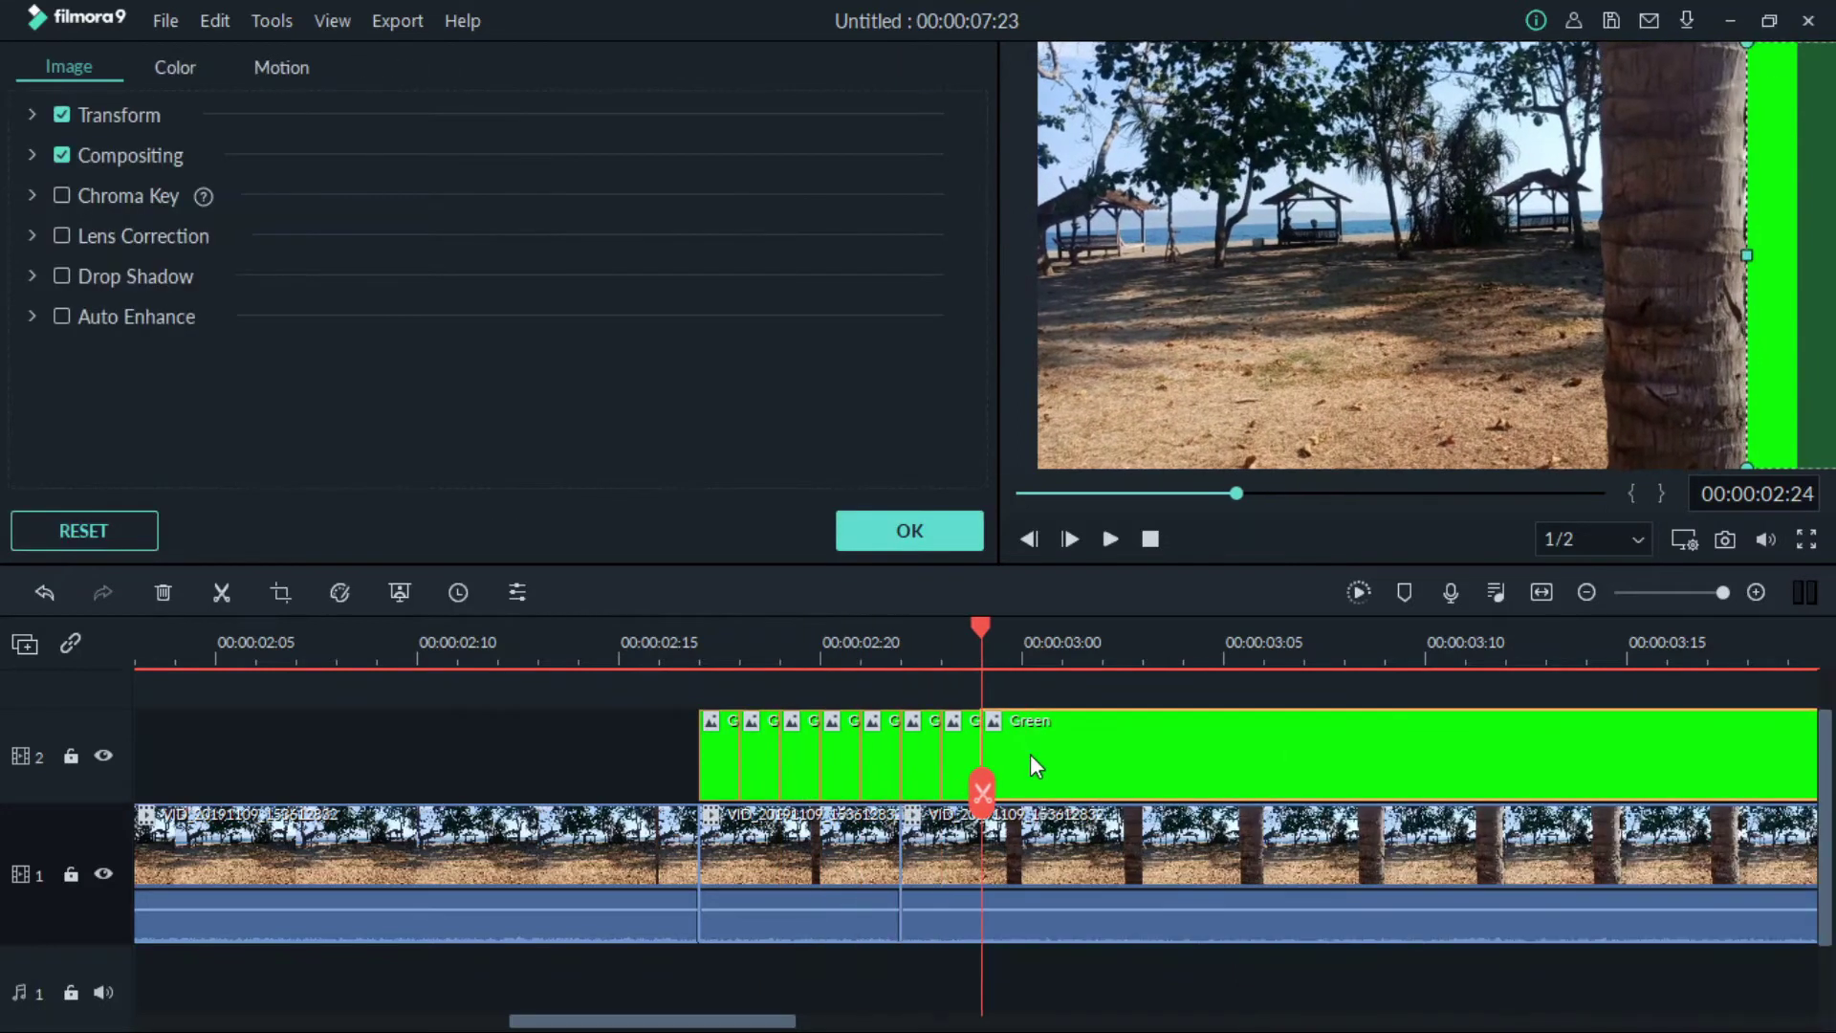
left_click(1222, 649)
key("ctrl+b")
key("Right")
key("ctrl+b")
key("Right")
key("ctrl+b")
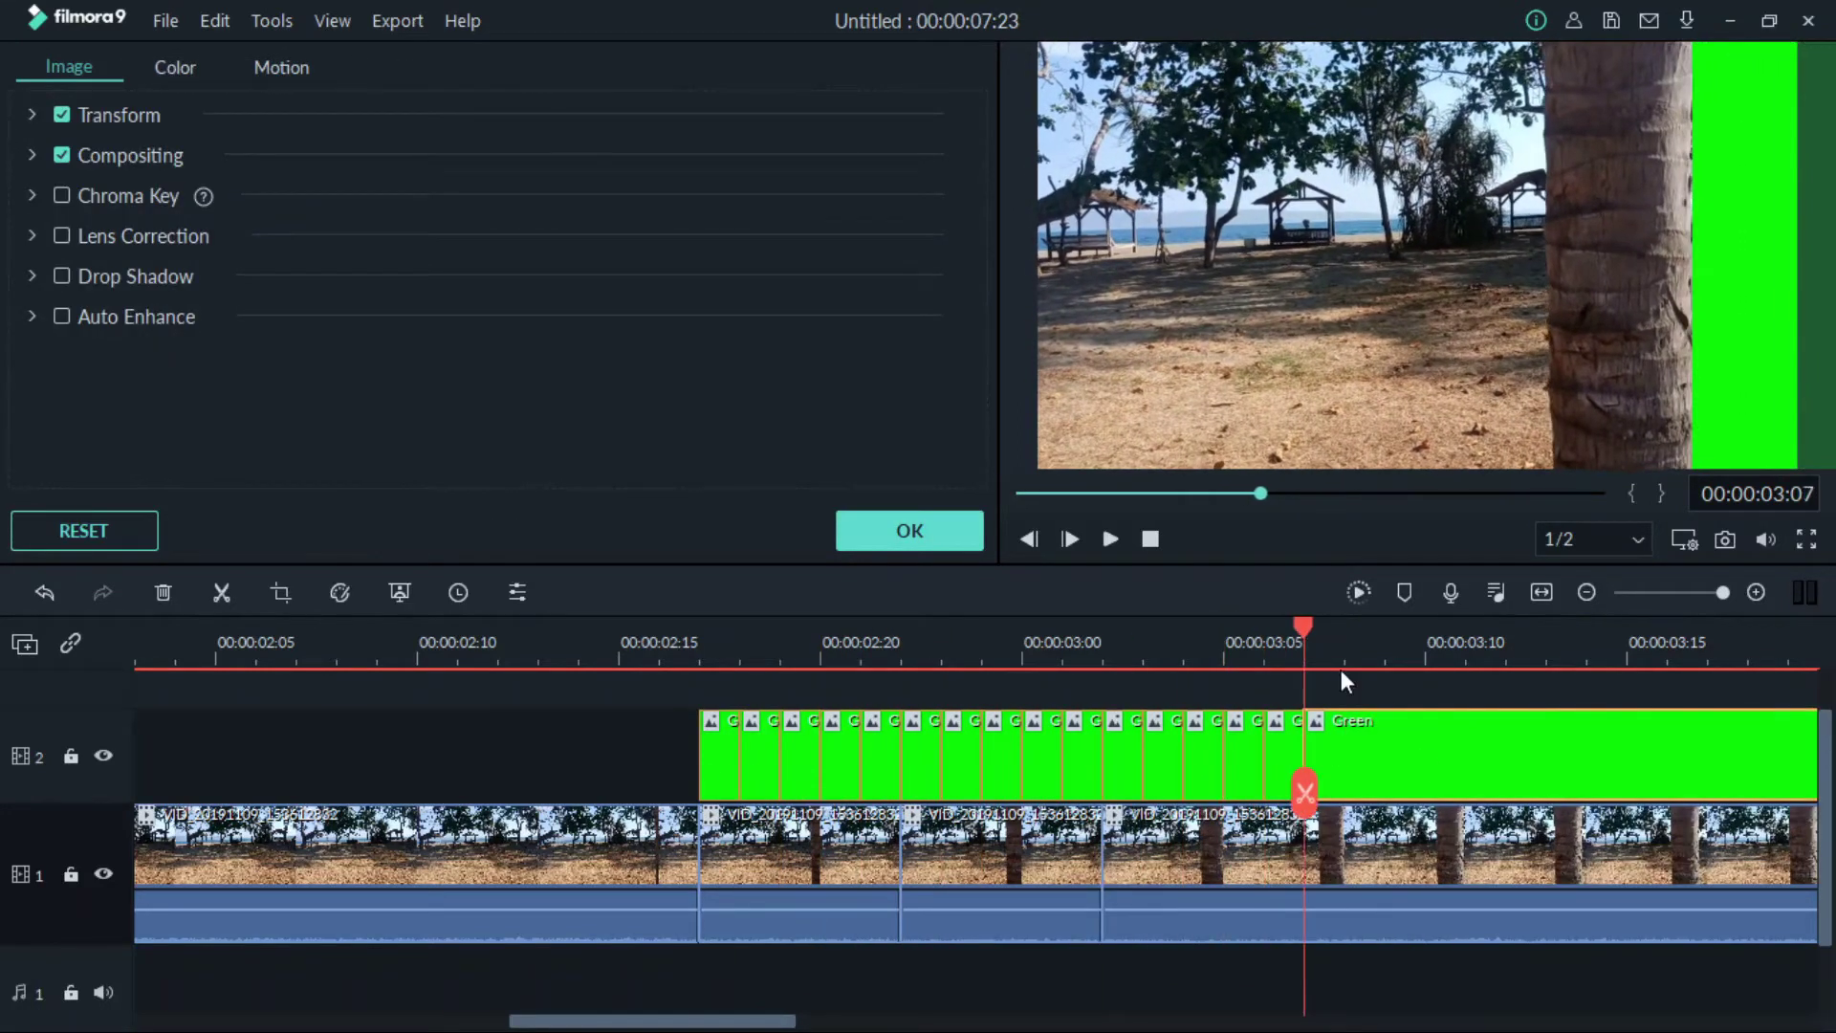
key("Right")
key("ctrl+b")
key("Right")
key("ctrl+b")
key("Right")
key("ctrl+b")
key("Right")
key("ctrl+b")
key("Right")
key("ctrl+b")
key("Right")
key("ctrl+b")
key("Right")
key("ctrl+b")
key("Right")
key("ctrl+b")
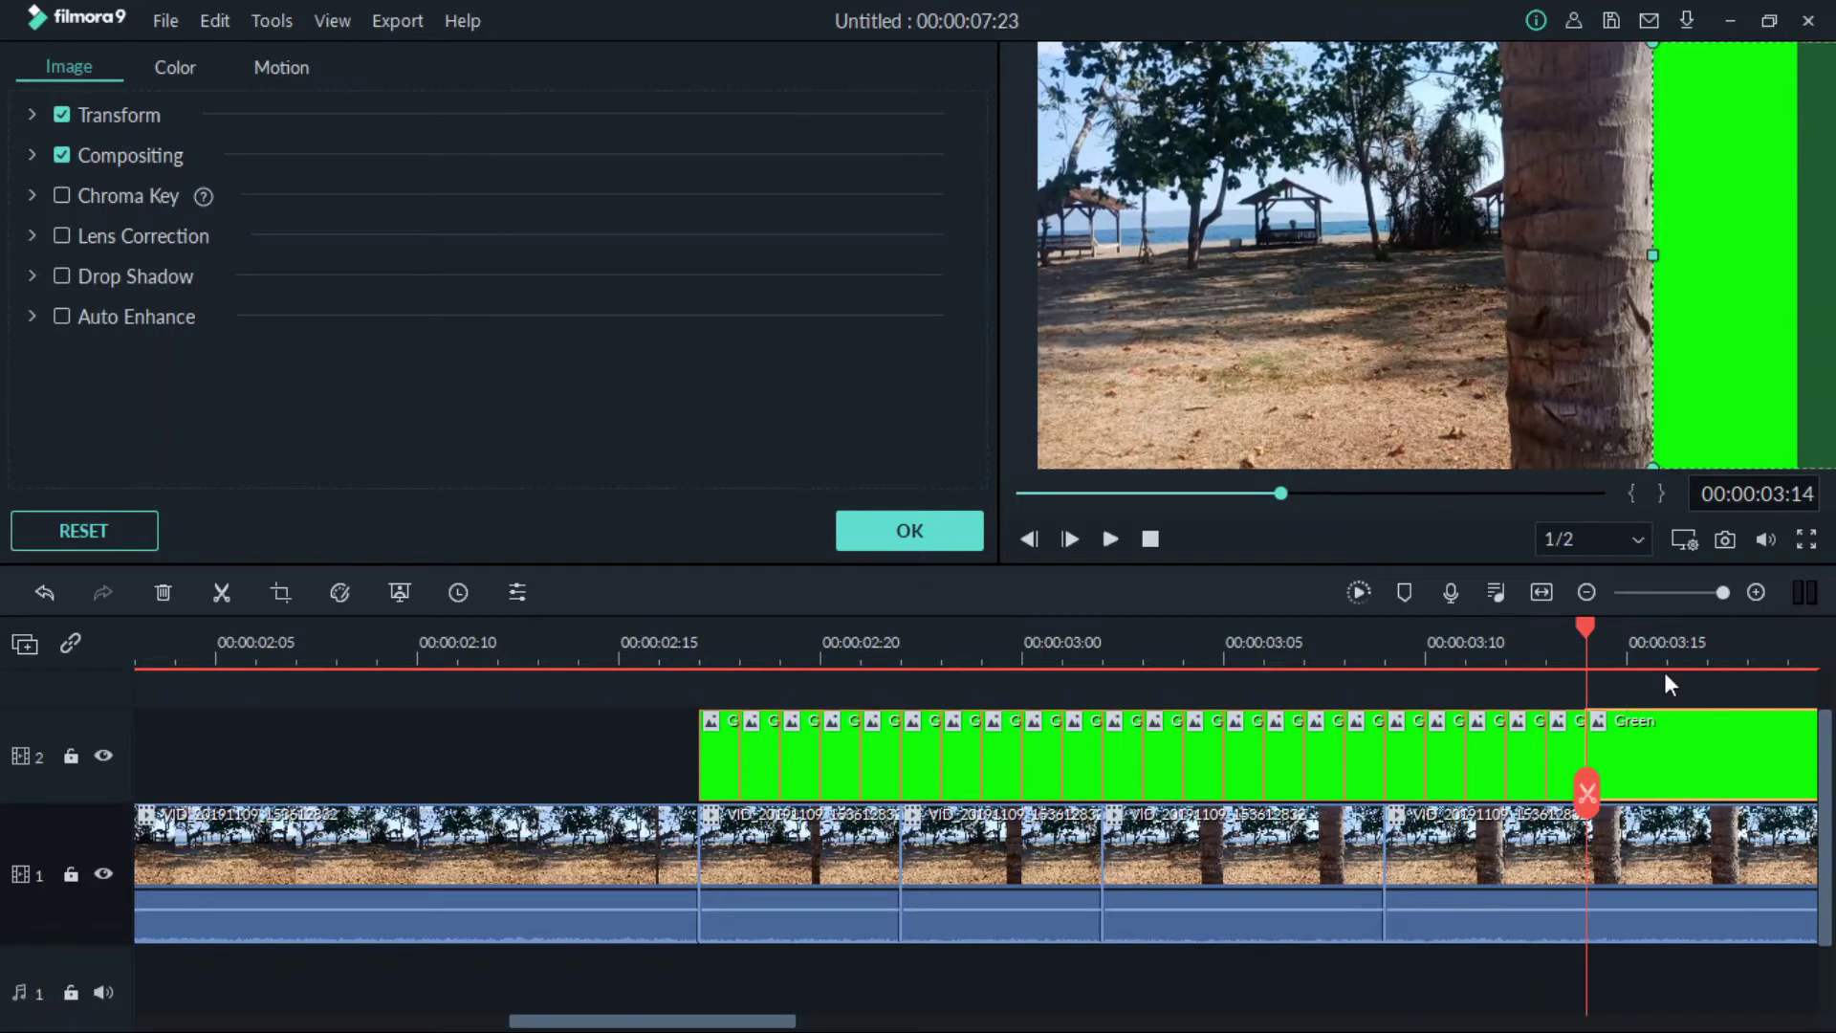
left_click(1664, 824)
key("ctrl+b")
key("Right")
key("ctrl+b")
key("Right")
key("ctrl+b")
left_click(1782, 818)
key("ctrl+b")
key("Right")
left_click(1038, 762)
key("ctrl+b")
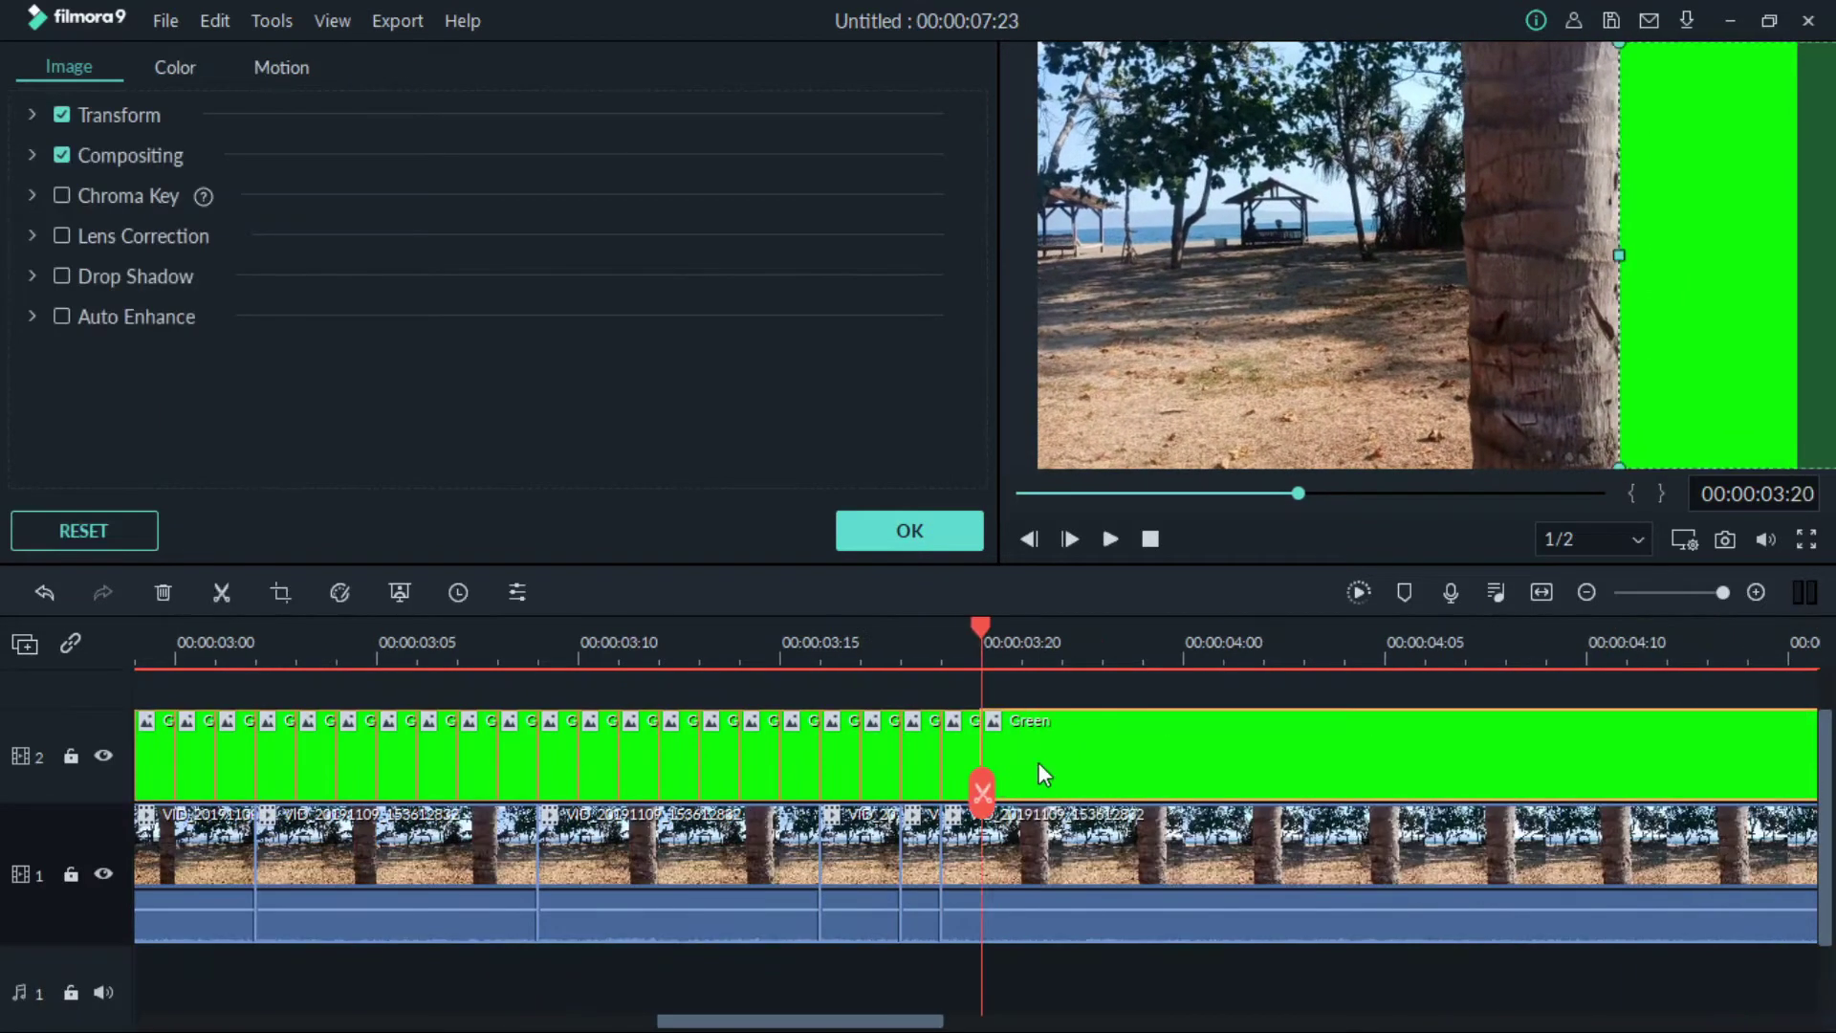
key("Right")
key("ctrl+b")
key("Right")
key("ctrl+b")
key("Right")
key("ctrl+b")
key("Right")
key("ctrl+b")
key("Right")
key("ctrl+b")
key("Right")
key("ctrl+b")
key("Right")
key("ctrl+b")
key("Right")
key("ctrl+b")
key("Right")
key("ctrl+b")
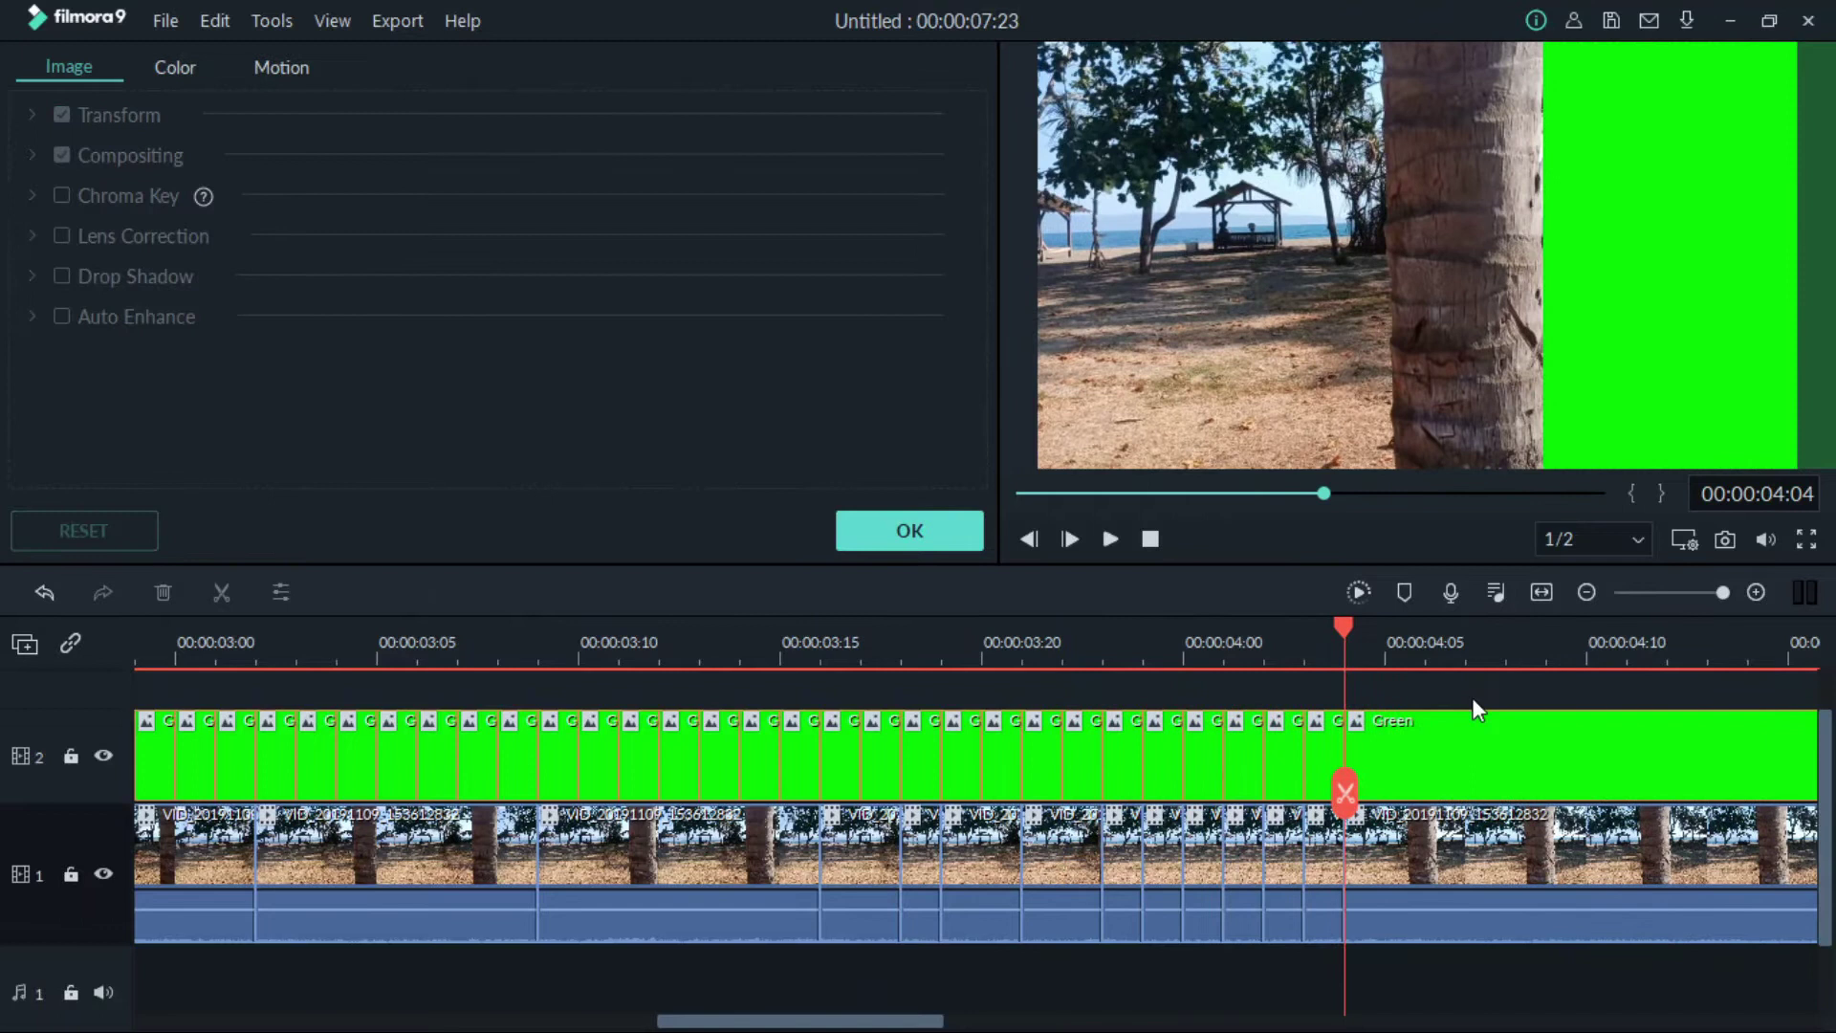
key("Right")
key("ctrl+b")
key("Right")
key("ctrl+b")
key("Right")
key("ctrl+b")
key("Right")
key("ctrl+b")
key("Right")
key("ctrl+b")
key("Right")
key("ctrl+b")
key("ctrl+b")
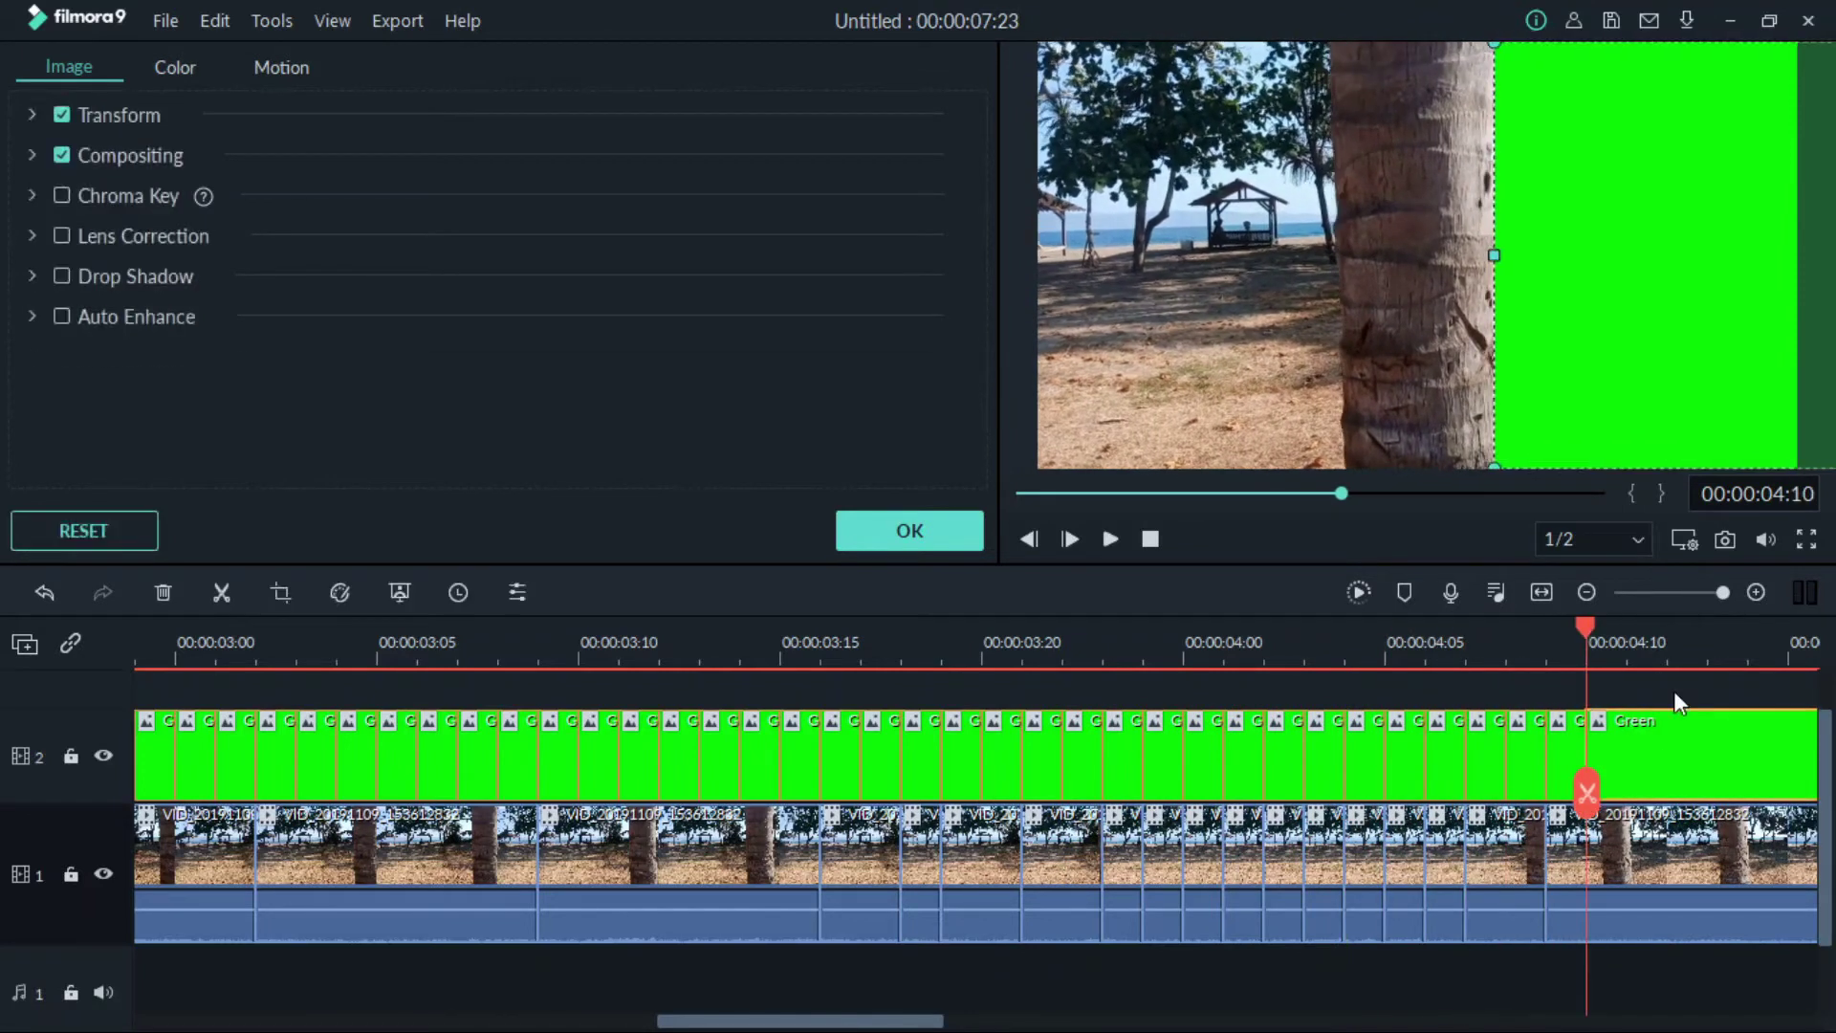
key("Left")
key("Right")
key("Right")
key("Right")
key("Right")
Nudge a green piece left toward the trunk and step through the following frames
left_click(909, 532)
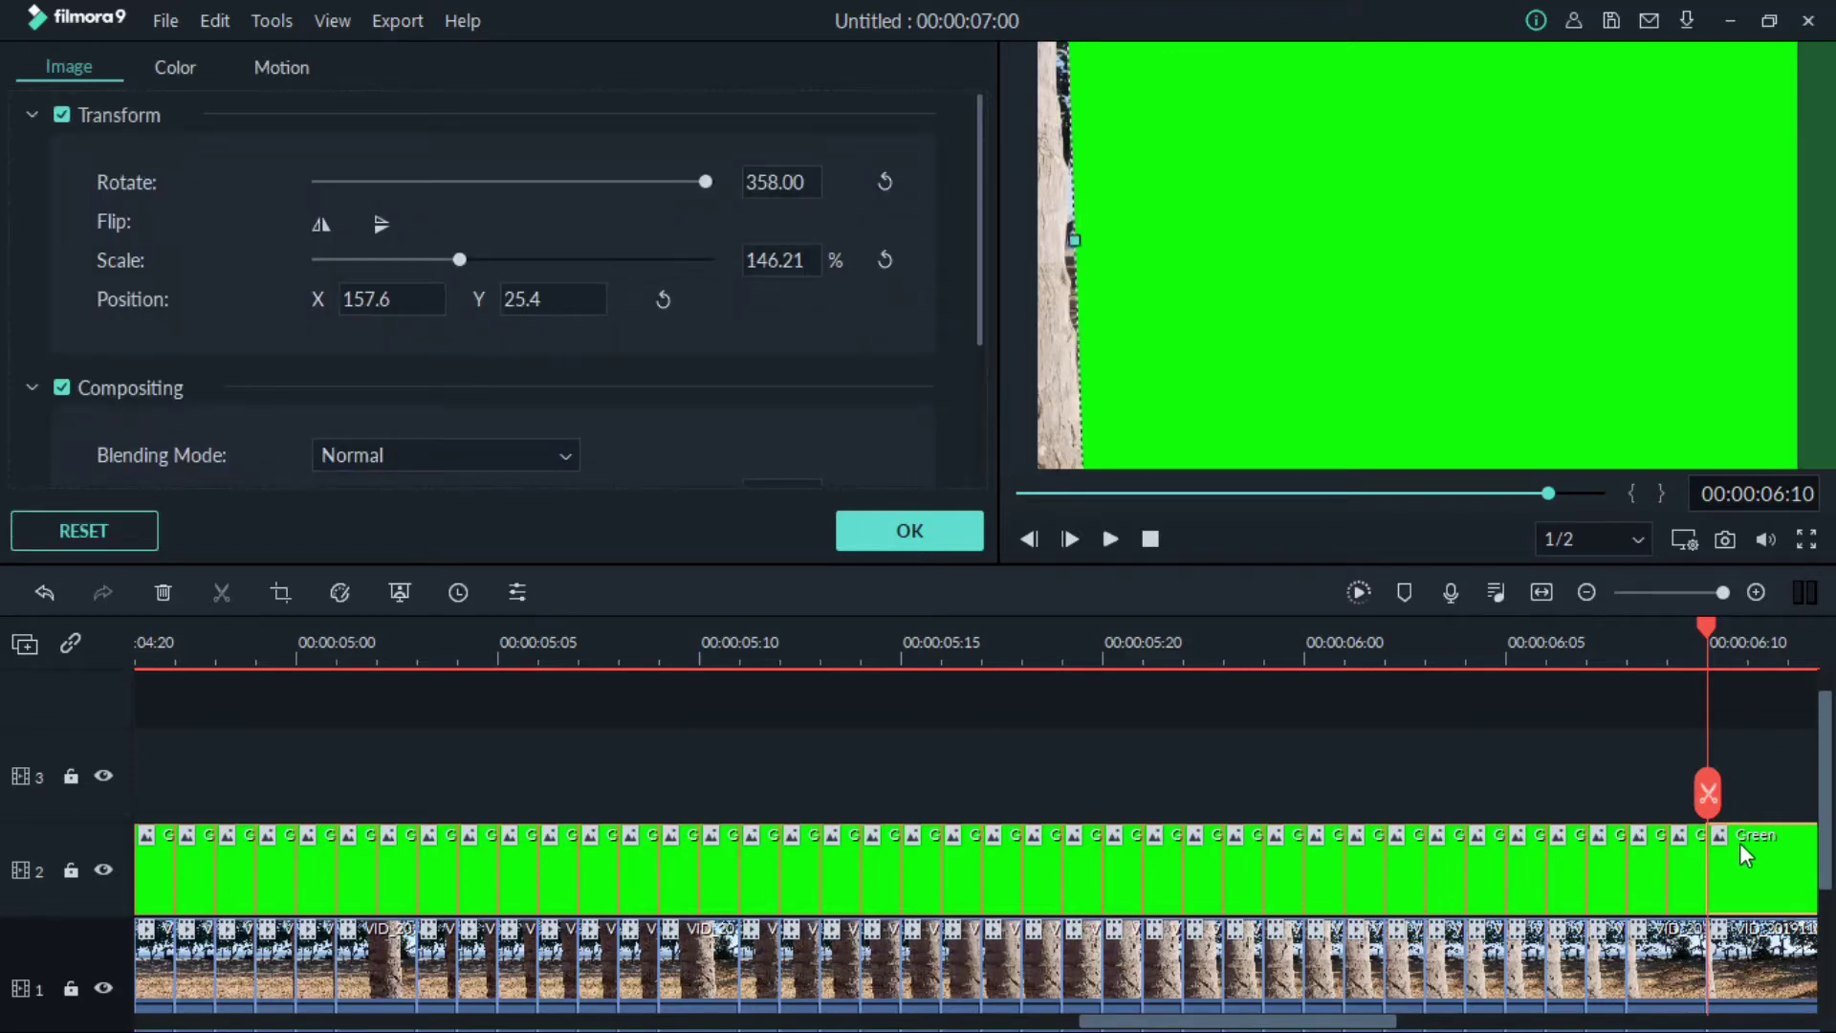
key("Left")
key("Left")
key("Left")
key("Left")
key("Left")
key("Left")
key("Left")
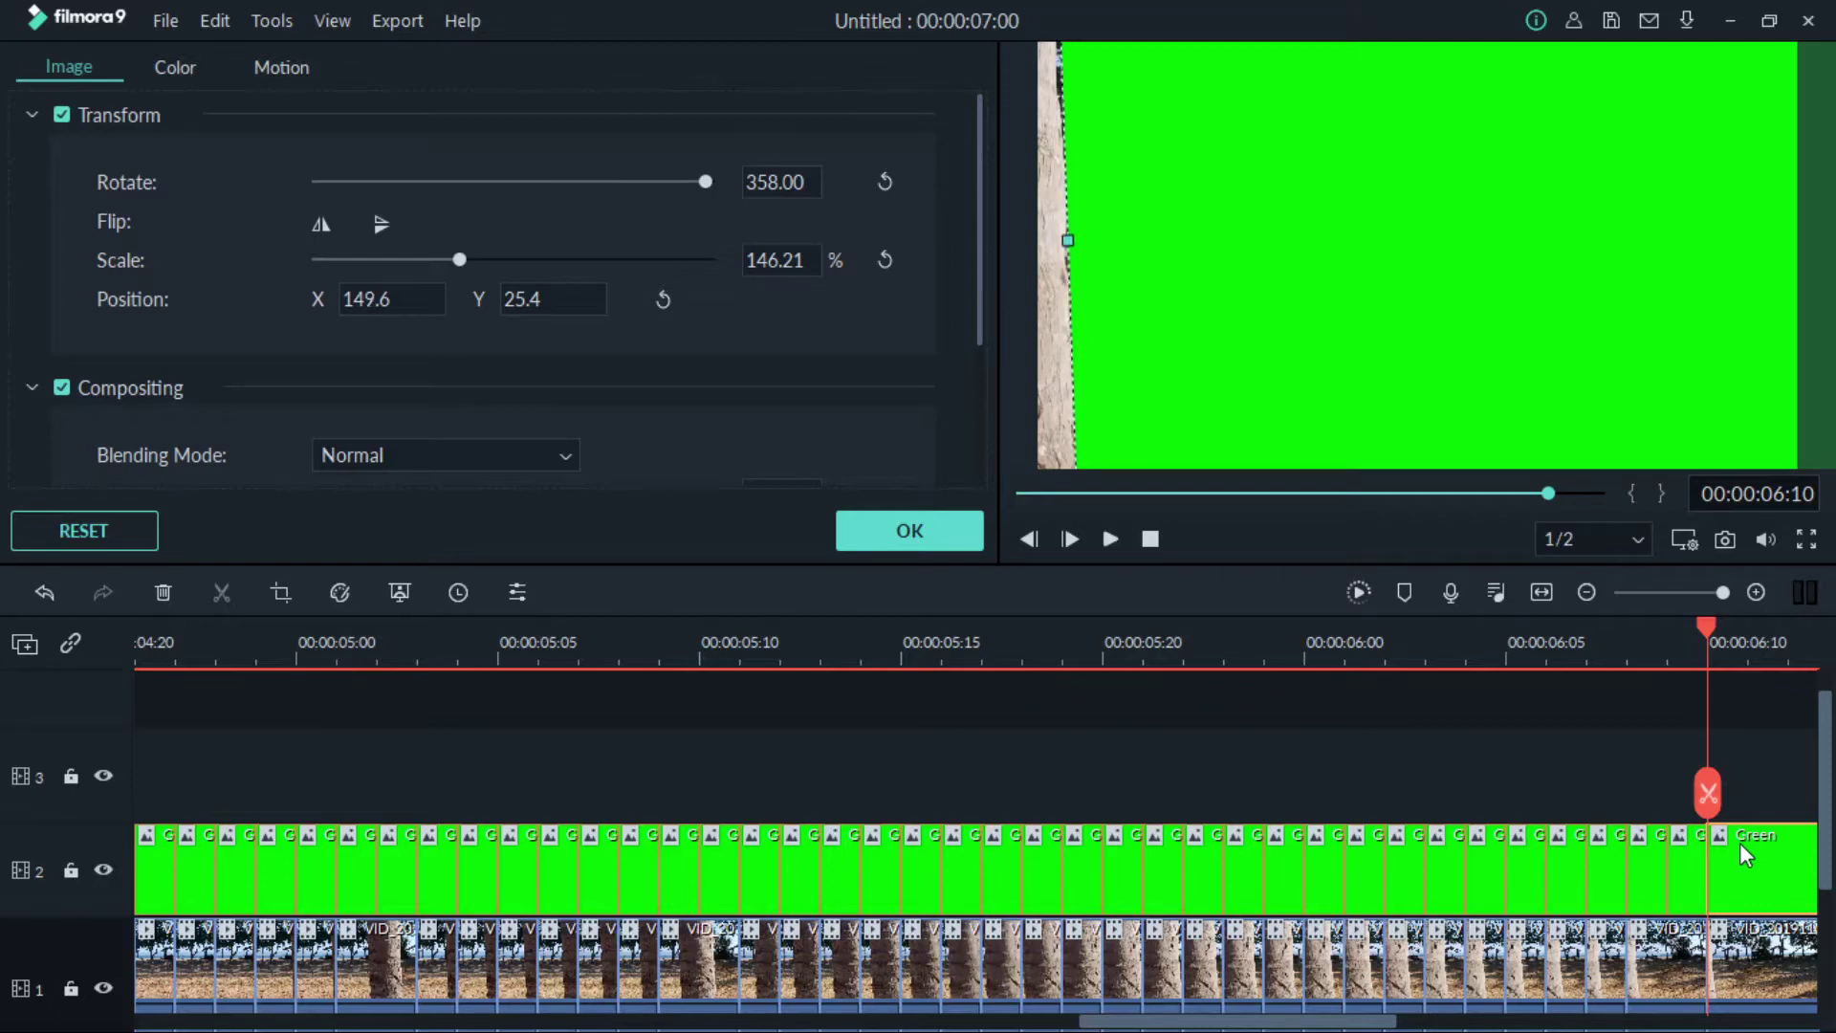
key("Left")
left_click(1755, 776)
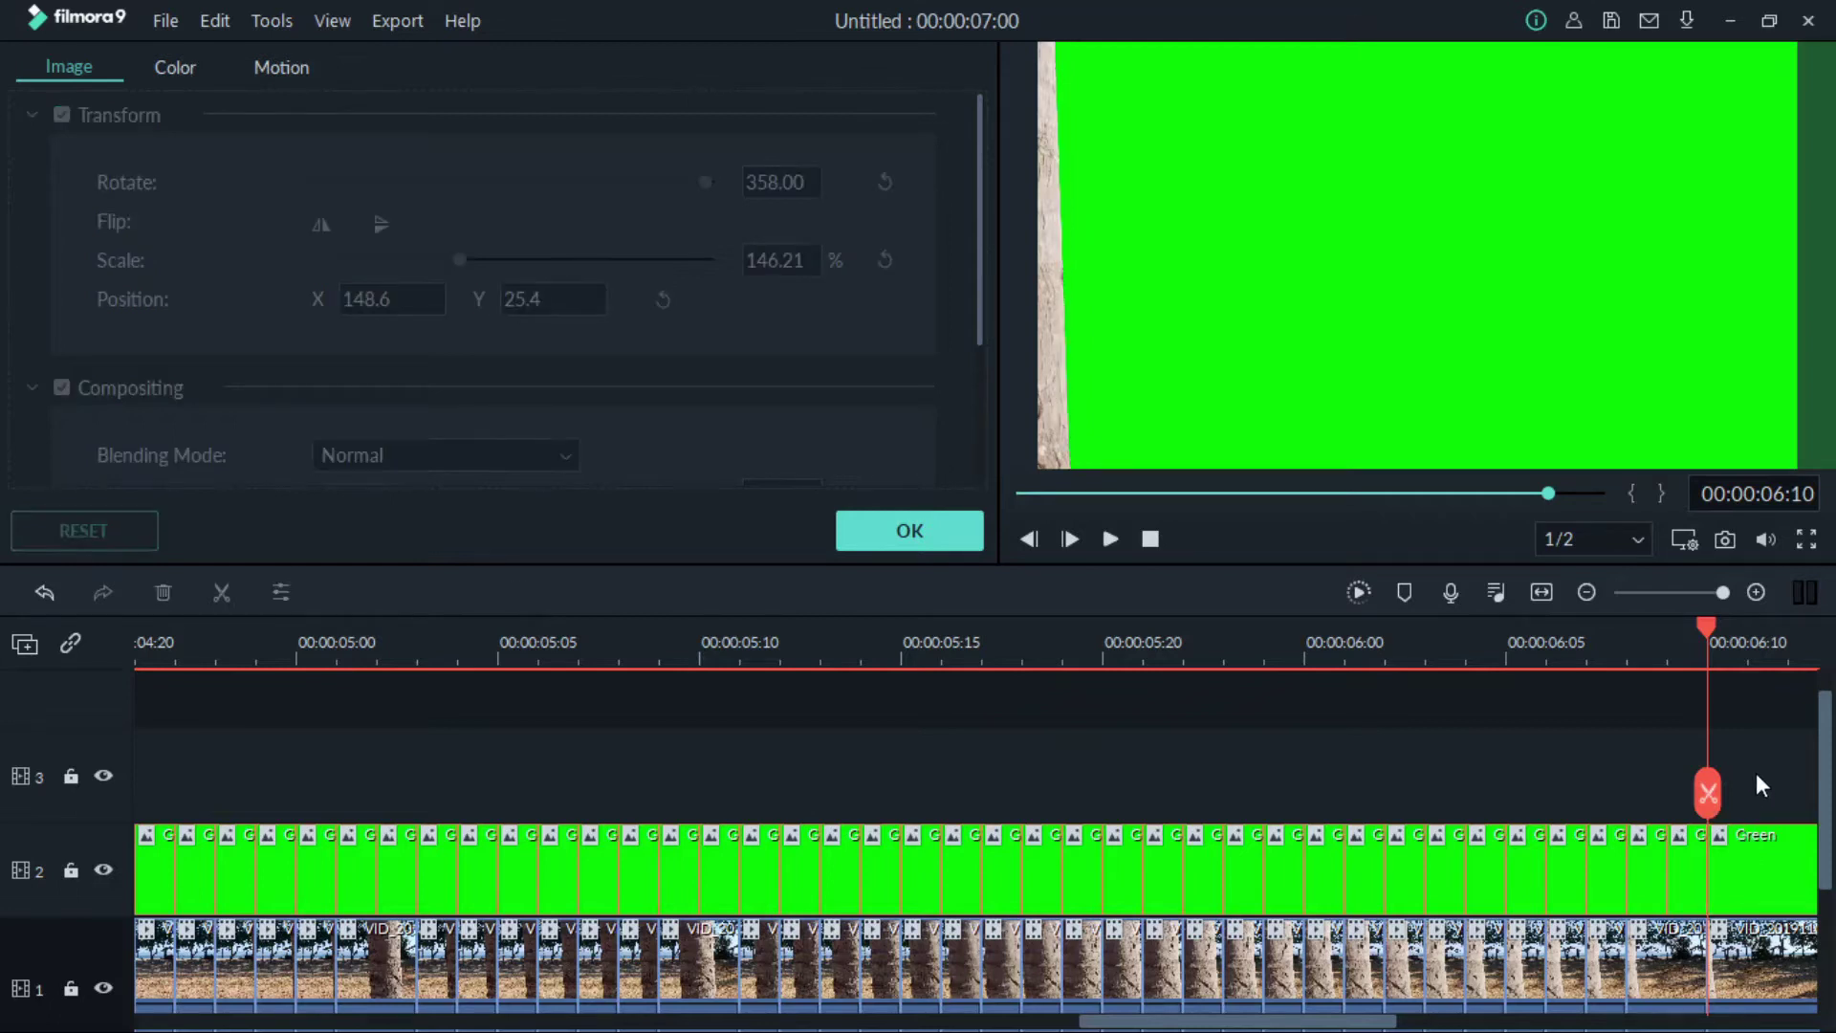
key("Right")
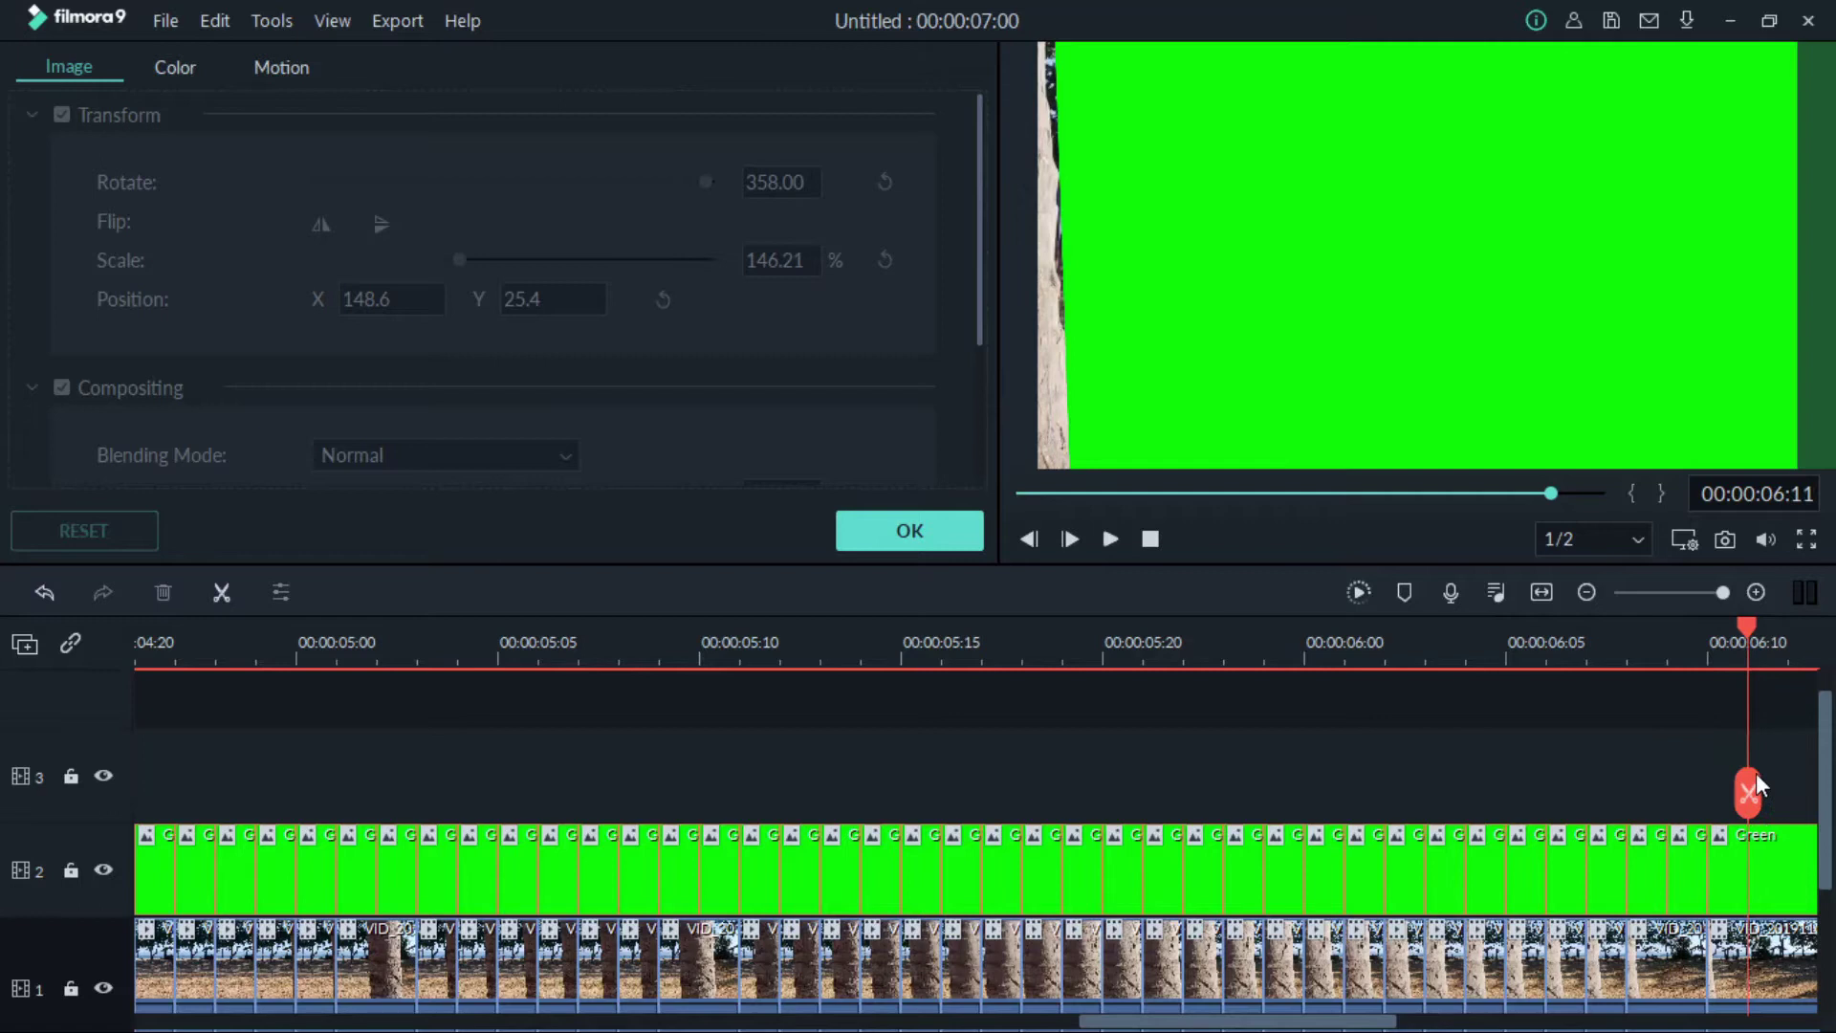
left_click(1779, 870)
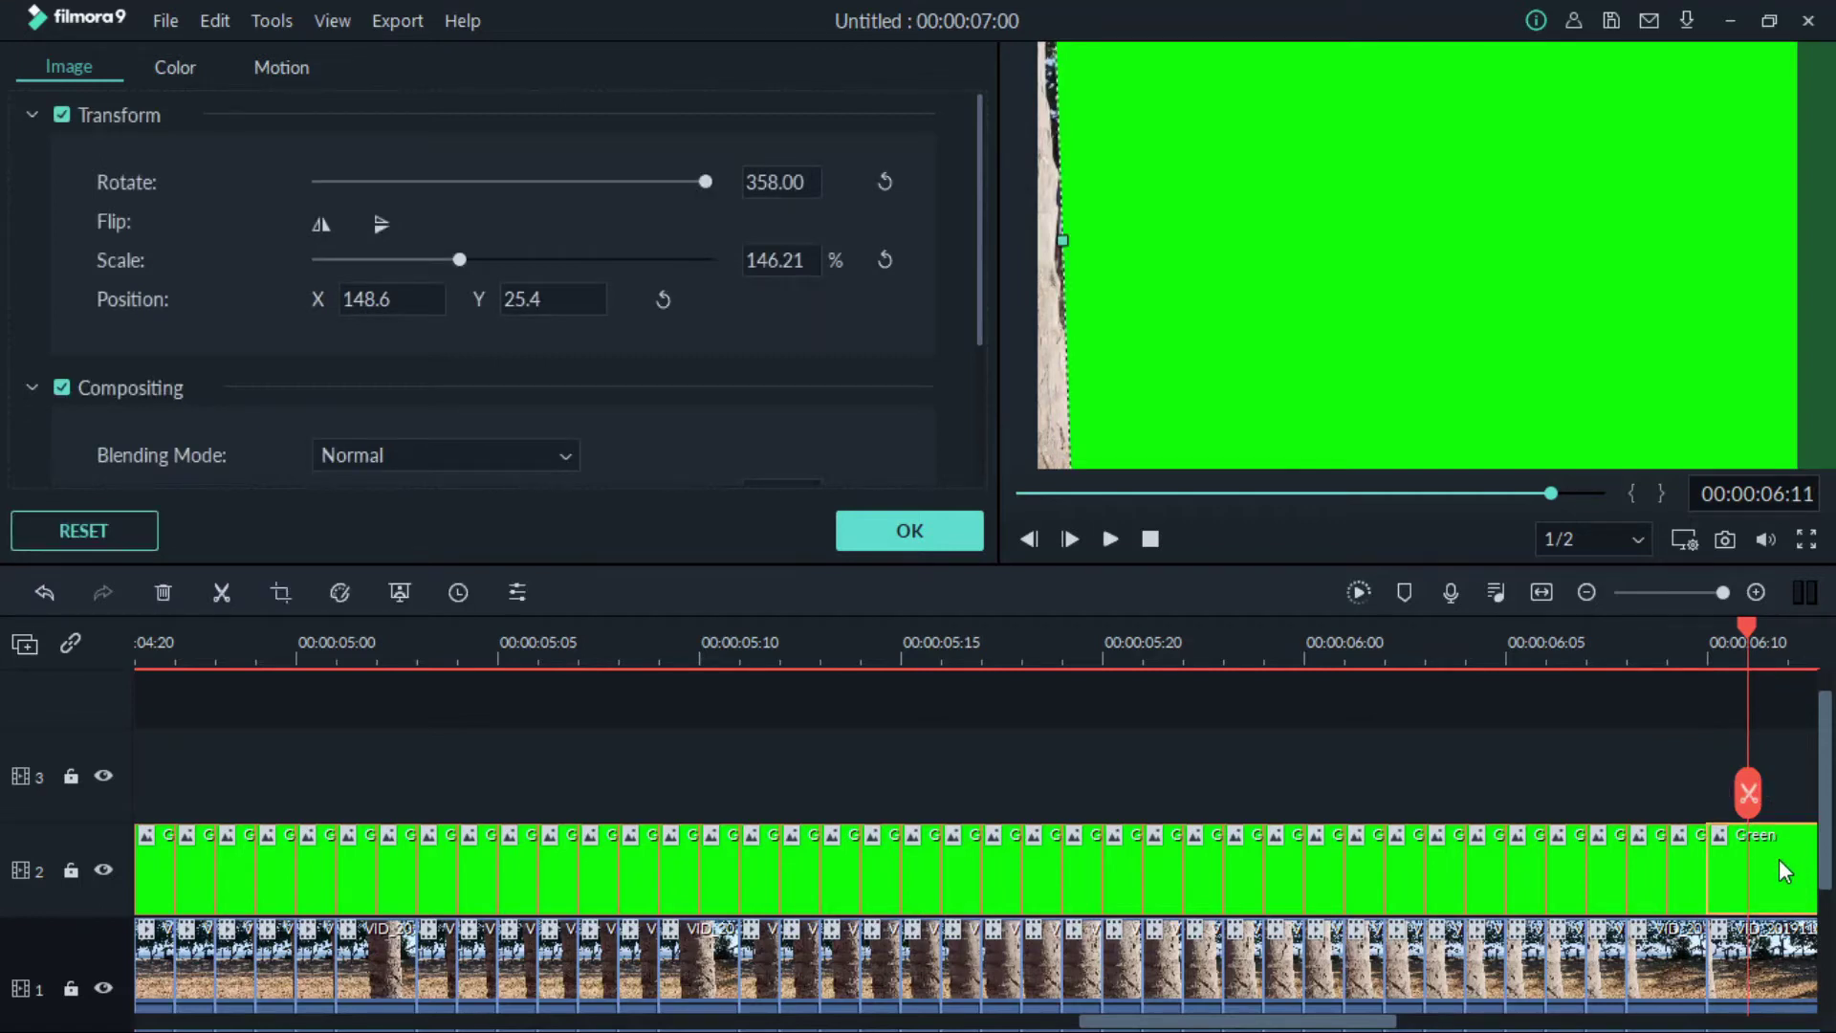
left_click(1055, 750)
key("Right")
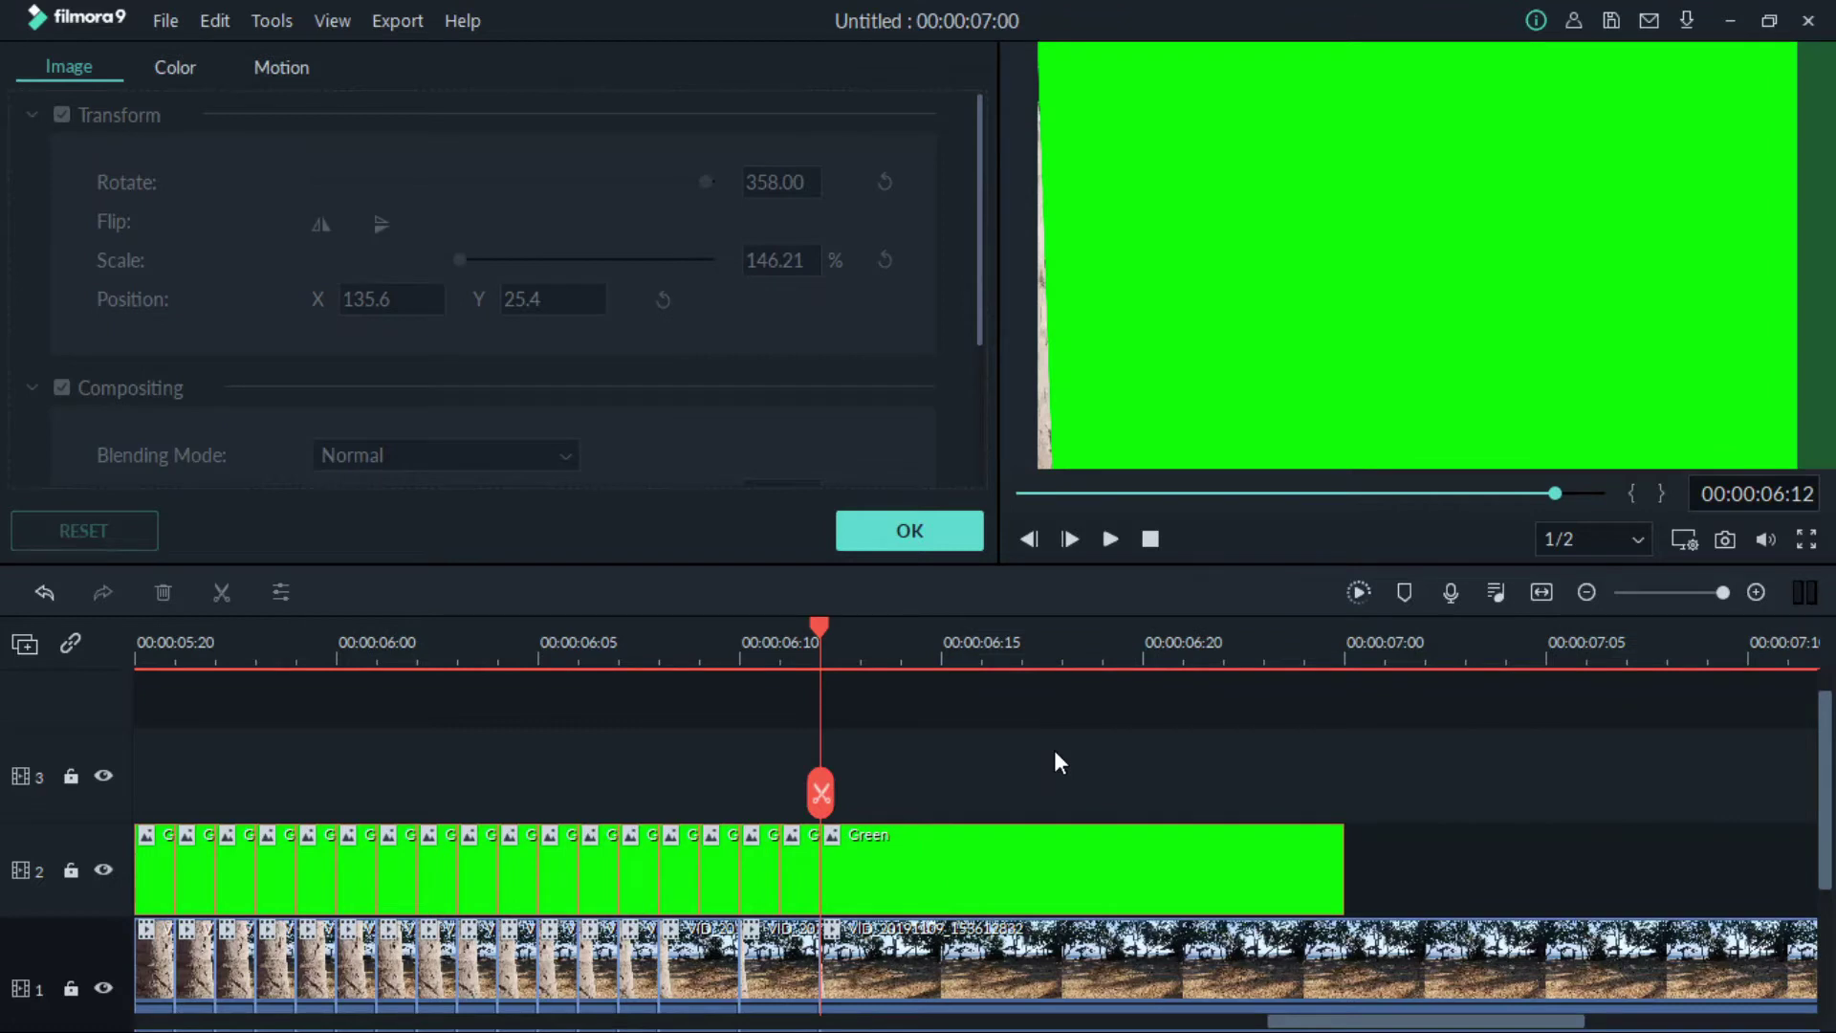
key("Right")
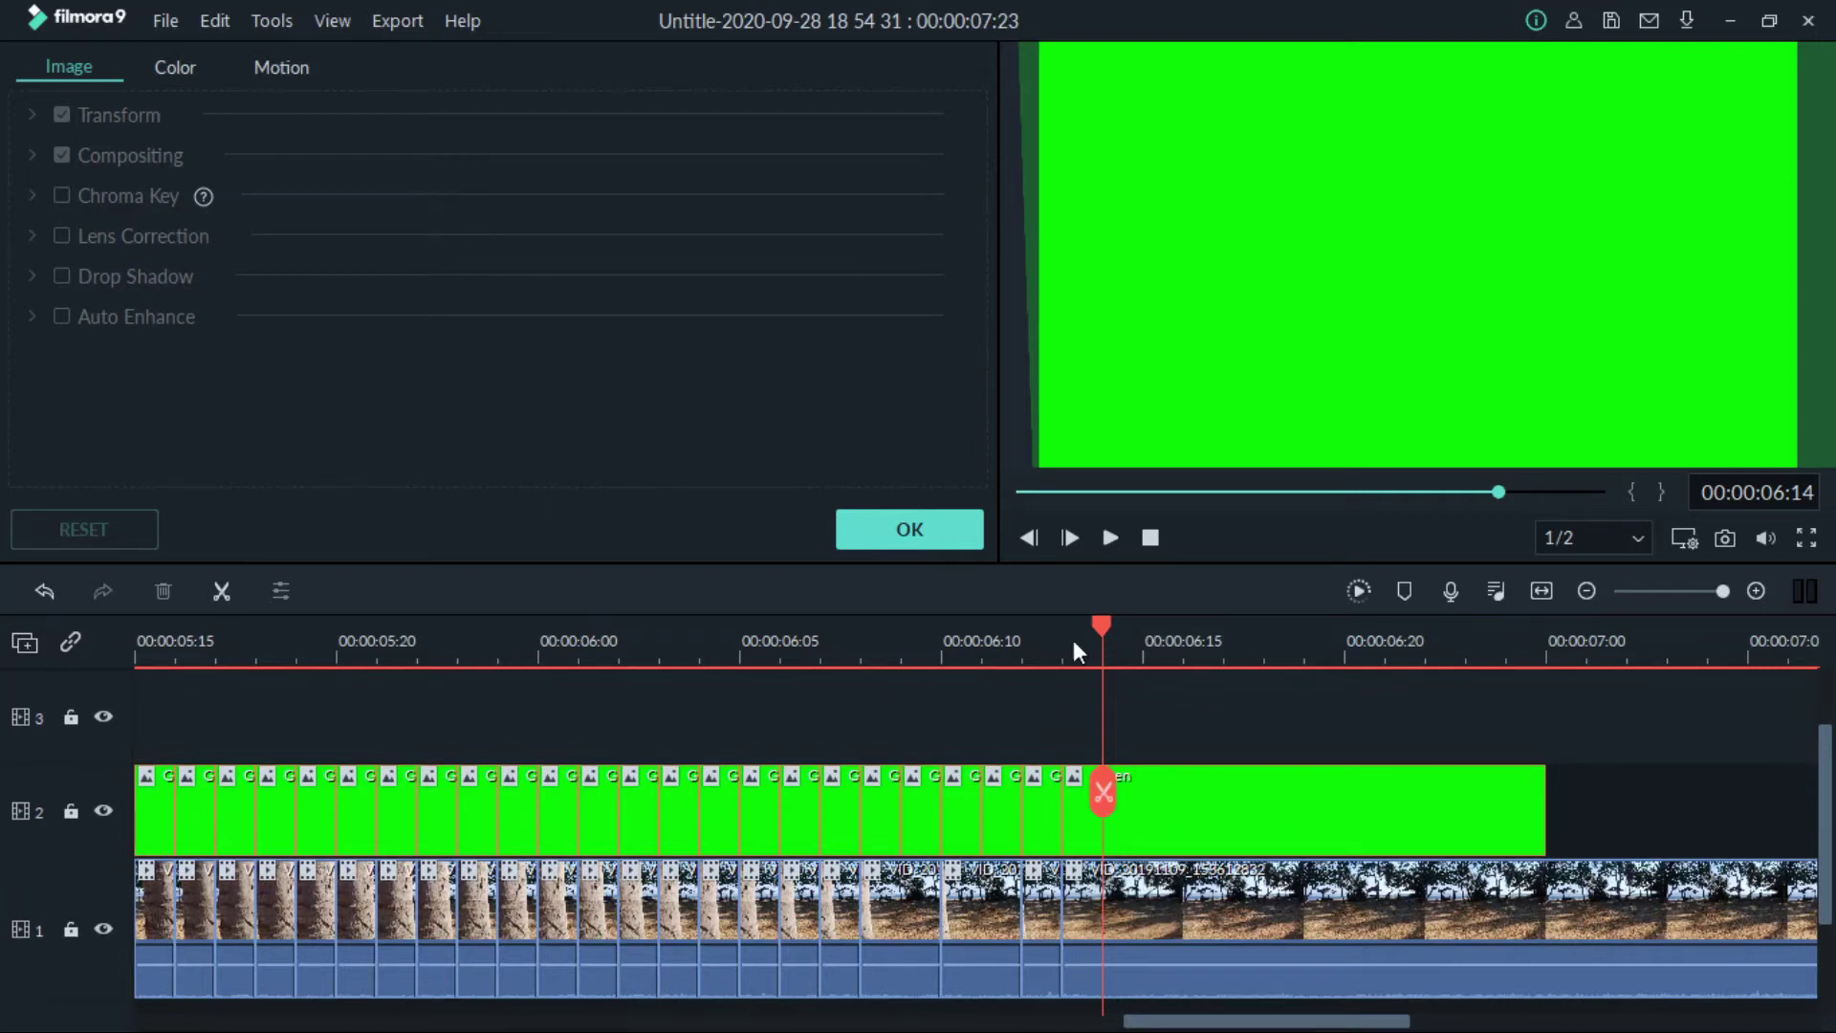
Delete the leftover beach footage and extend the final green clip past the end
left_click(1184, 899)
key("Delete")
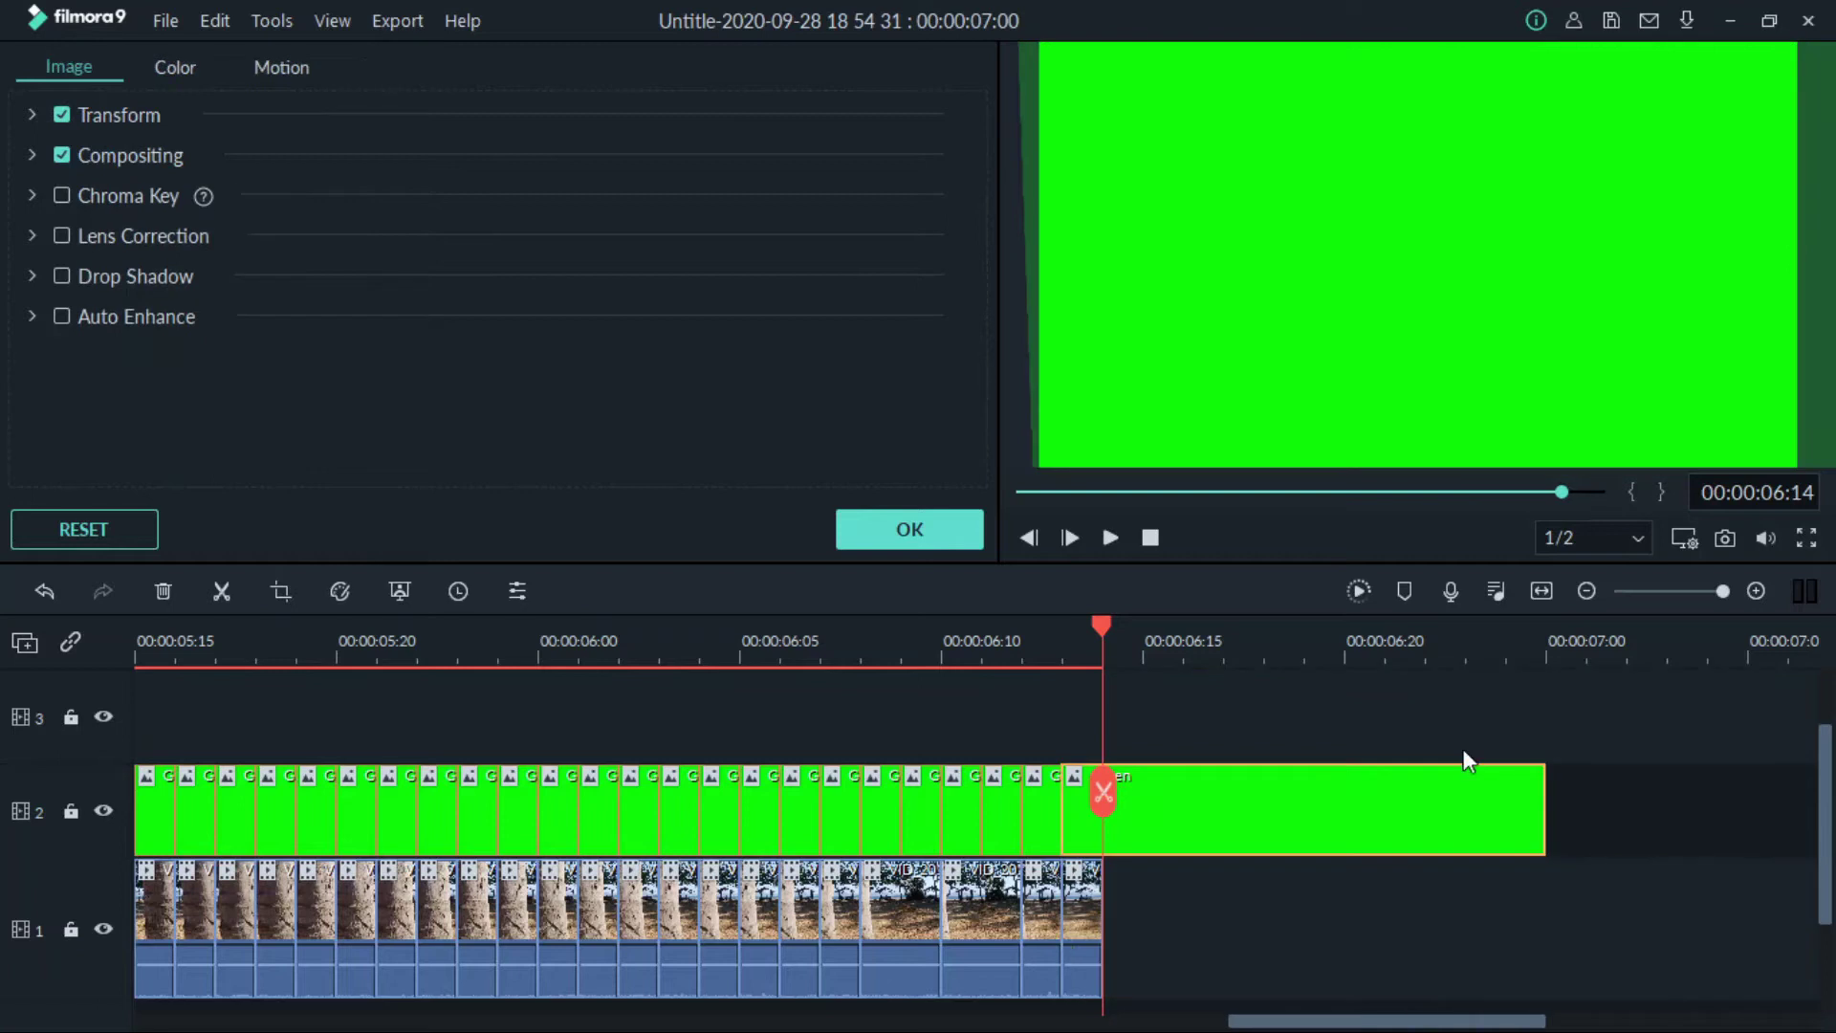
scroll(1515, 653, "down", 3)
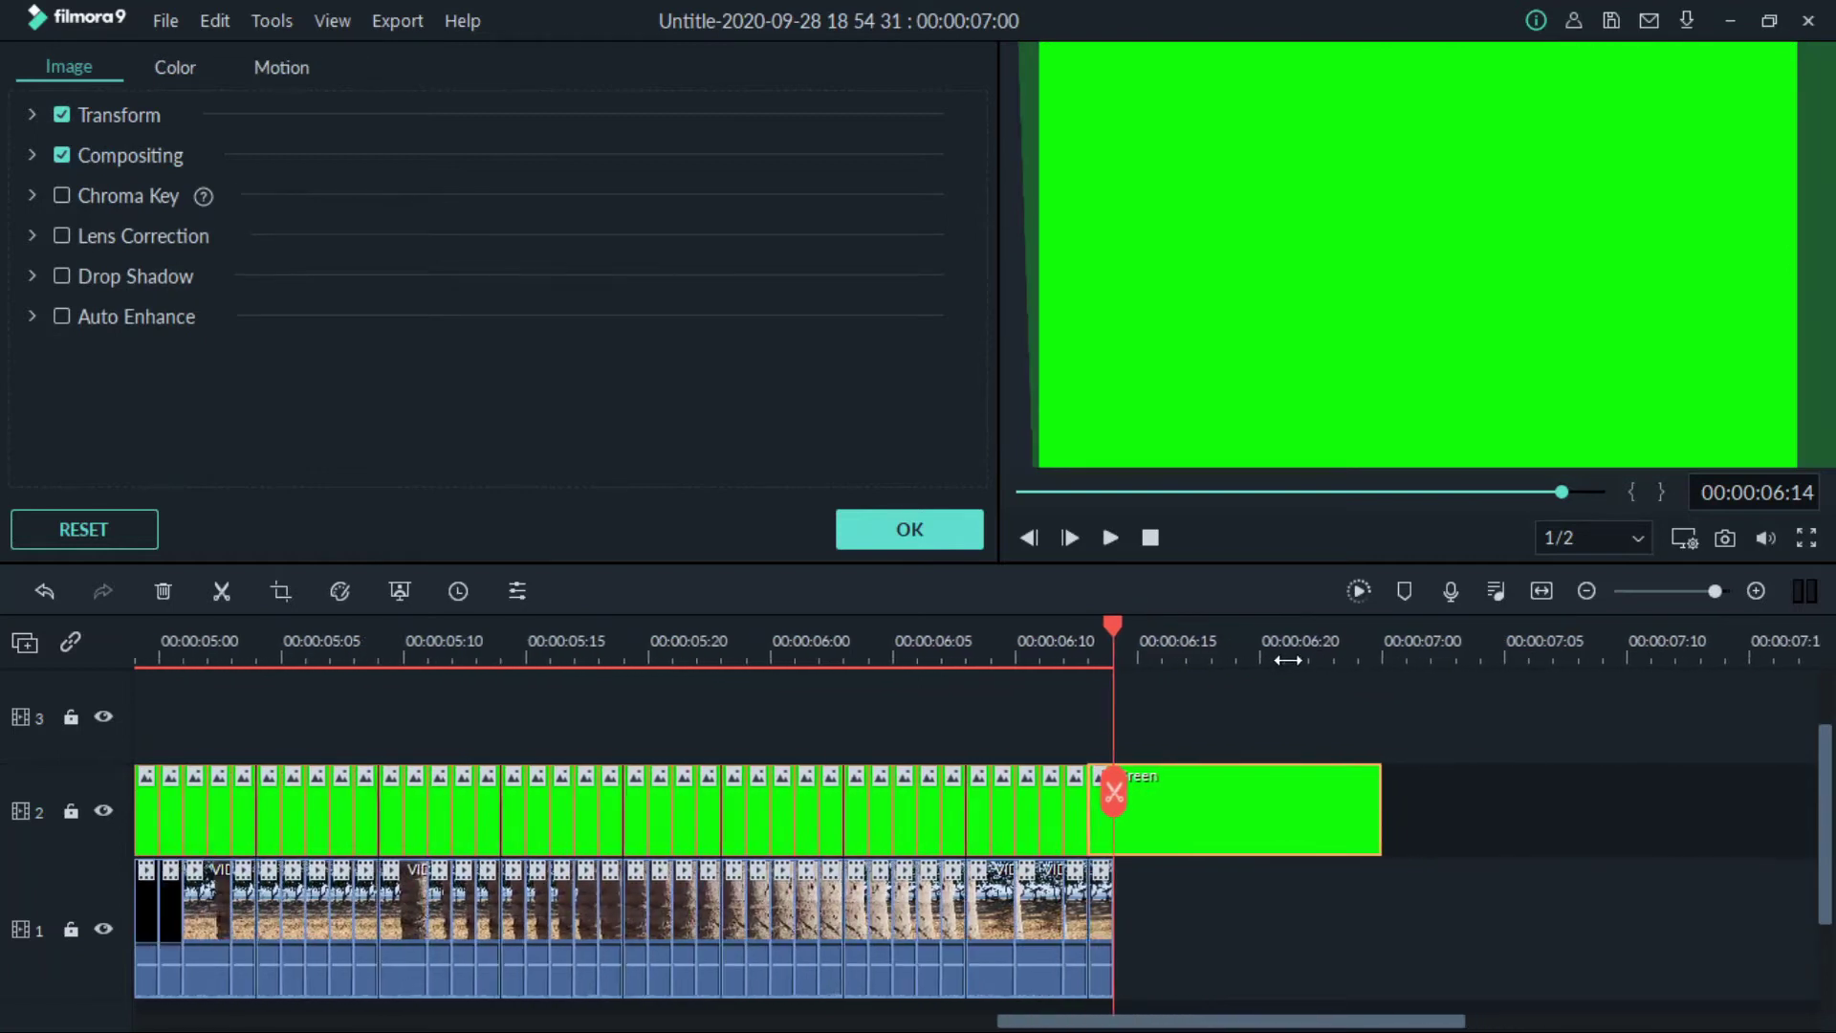
left_click_drag(1349, 814, 1819, 814)
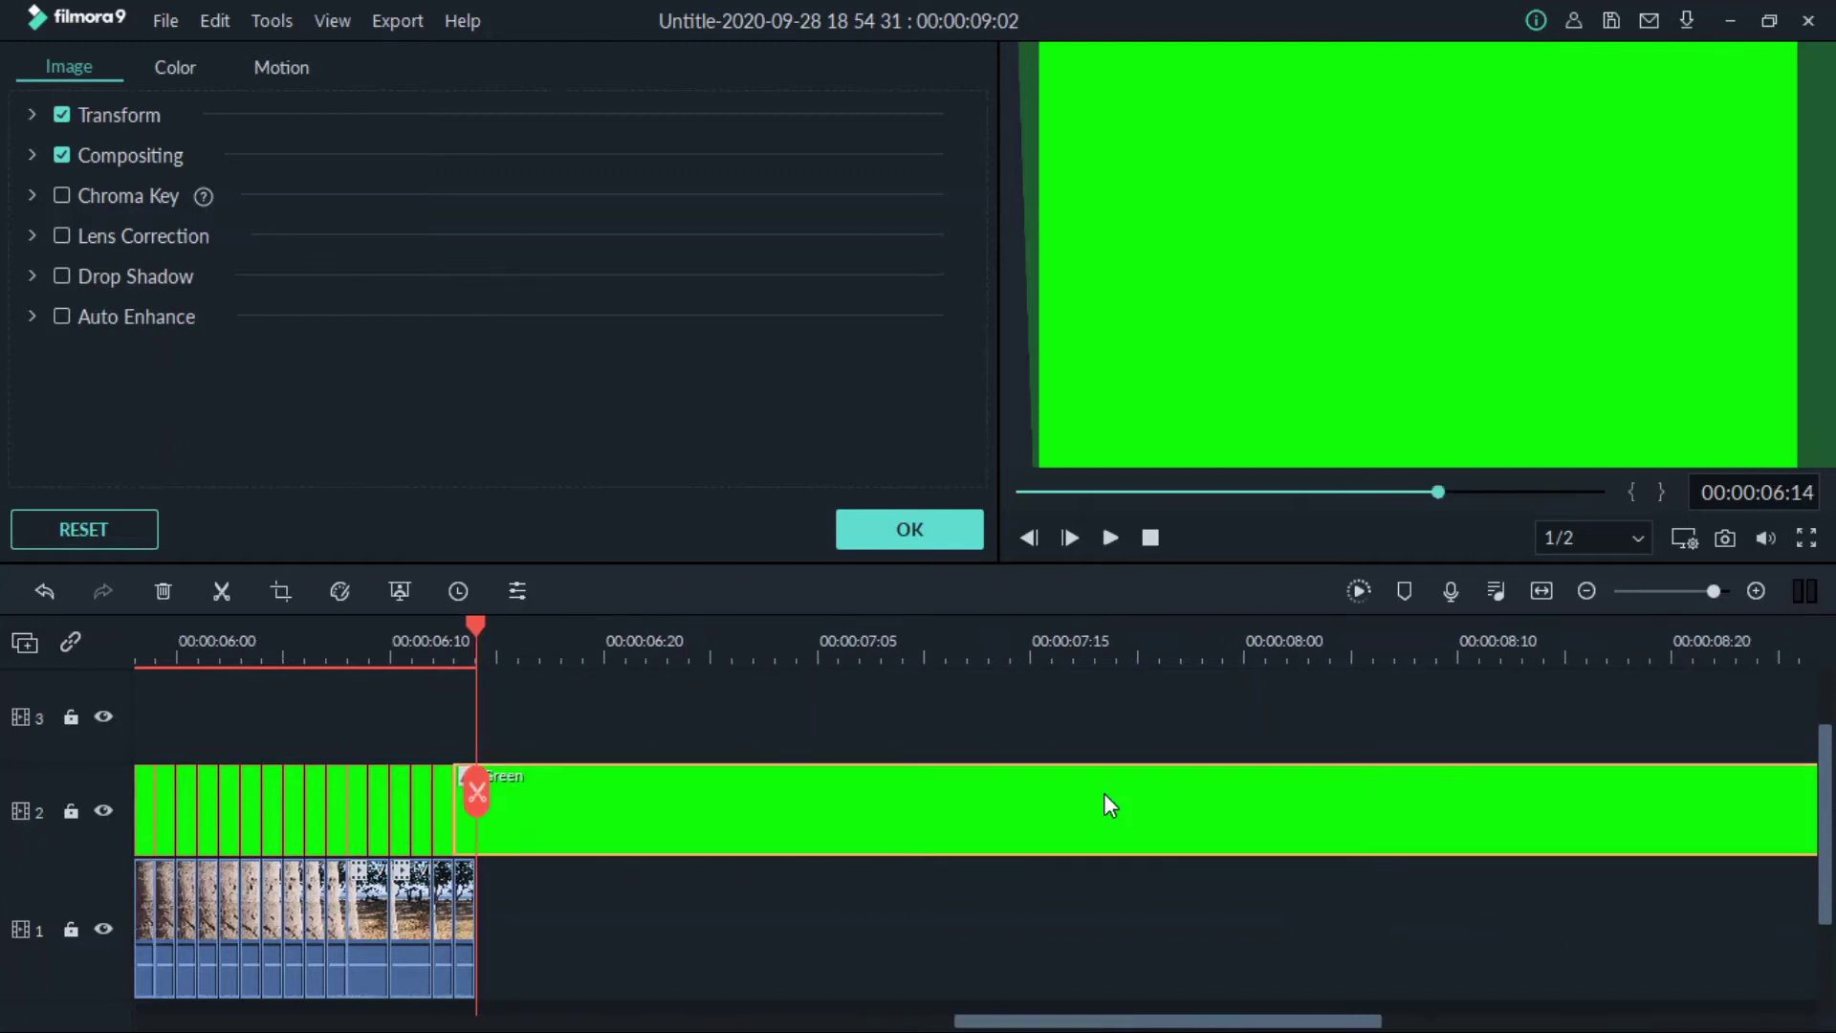
scroll(1191, 647, "down", 1)
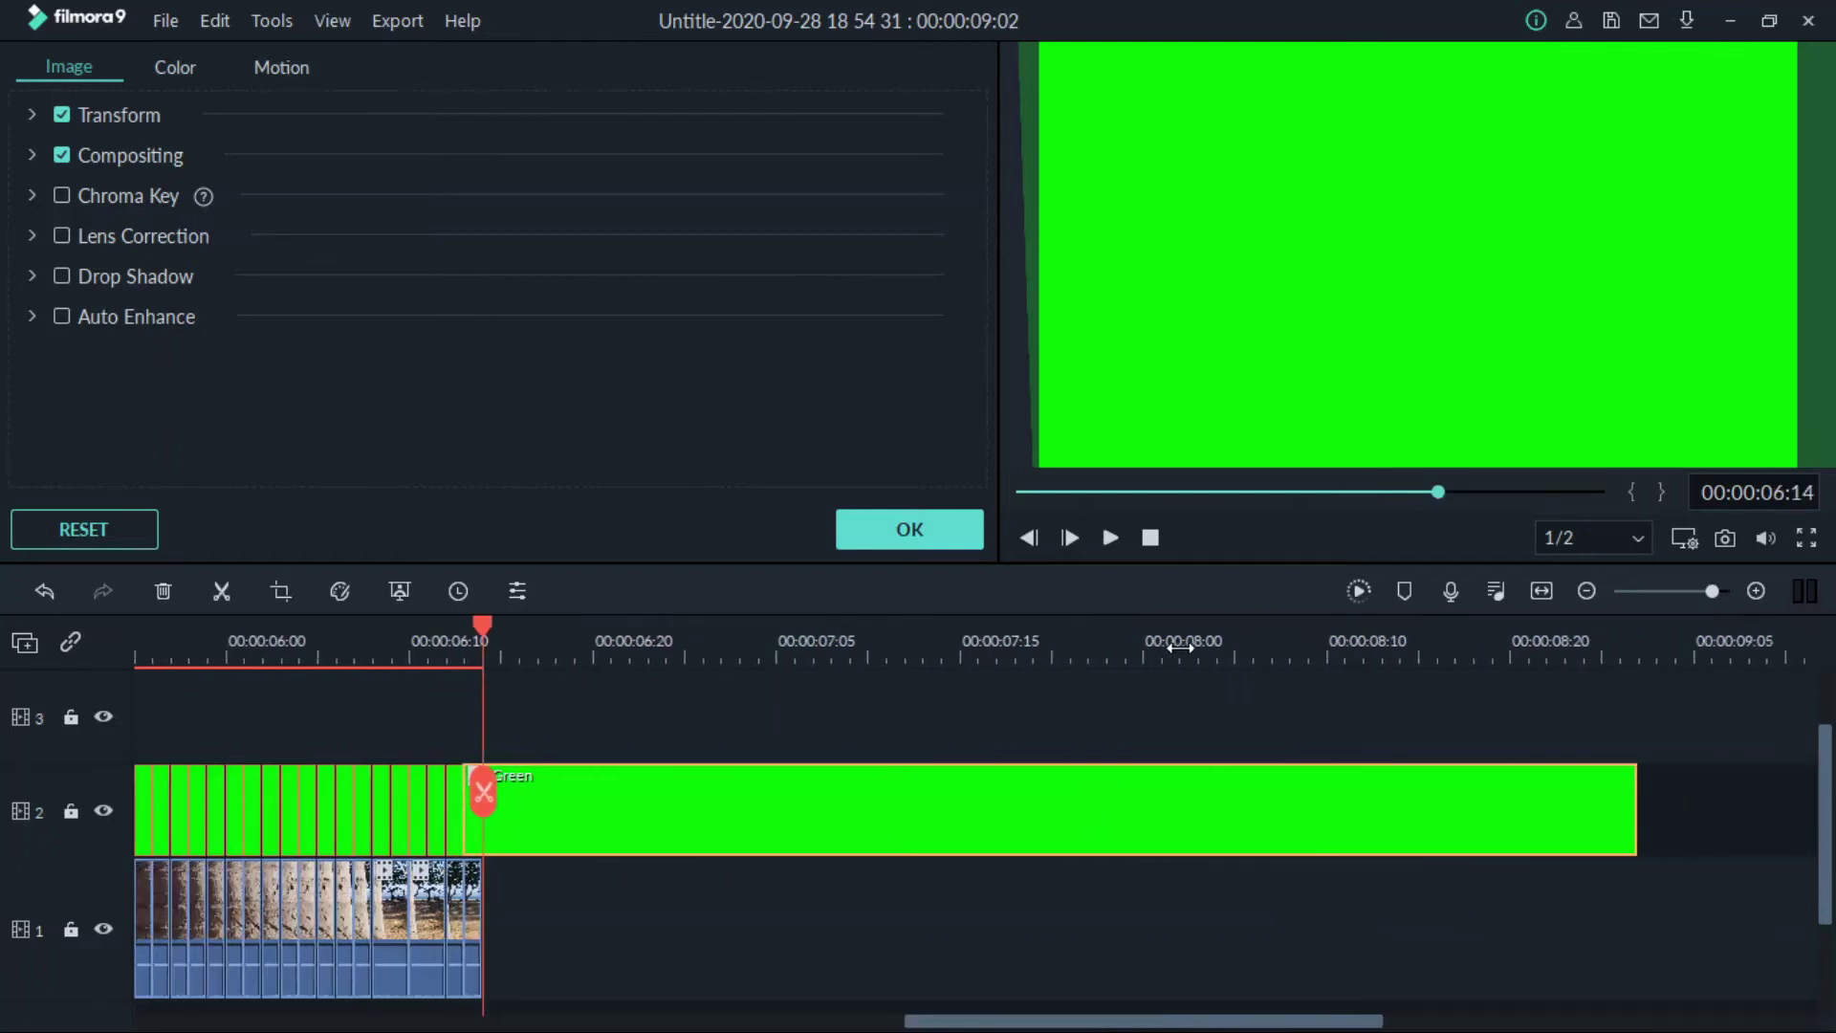
Trim the final green clip to end at 00:00:07:10 and play the sequence
left_click_drag(1638, 816, 857, 774)
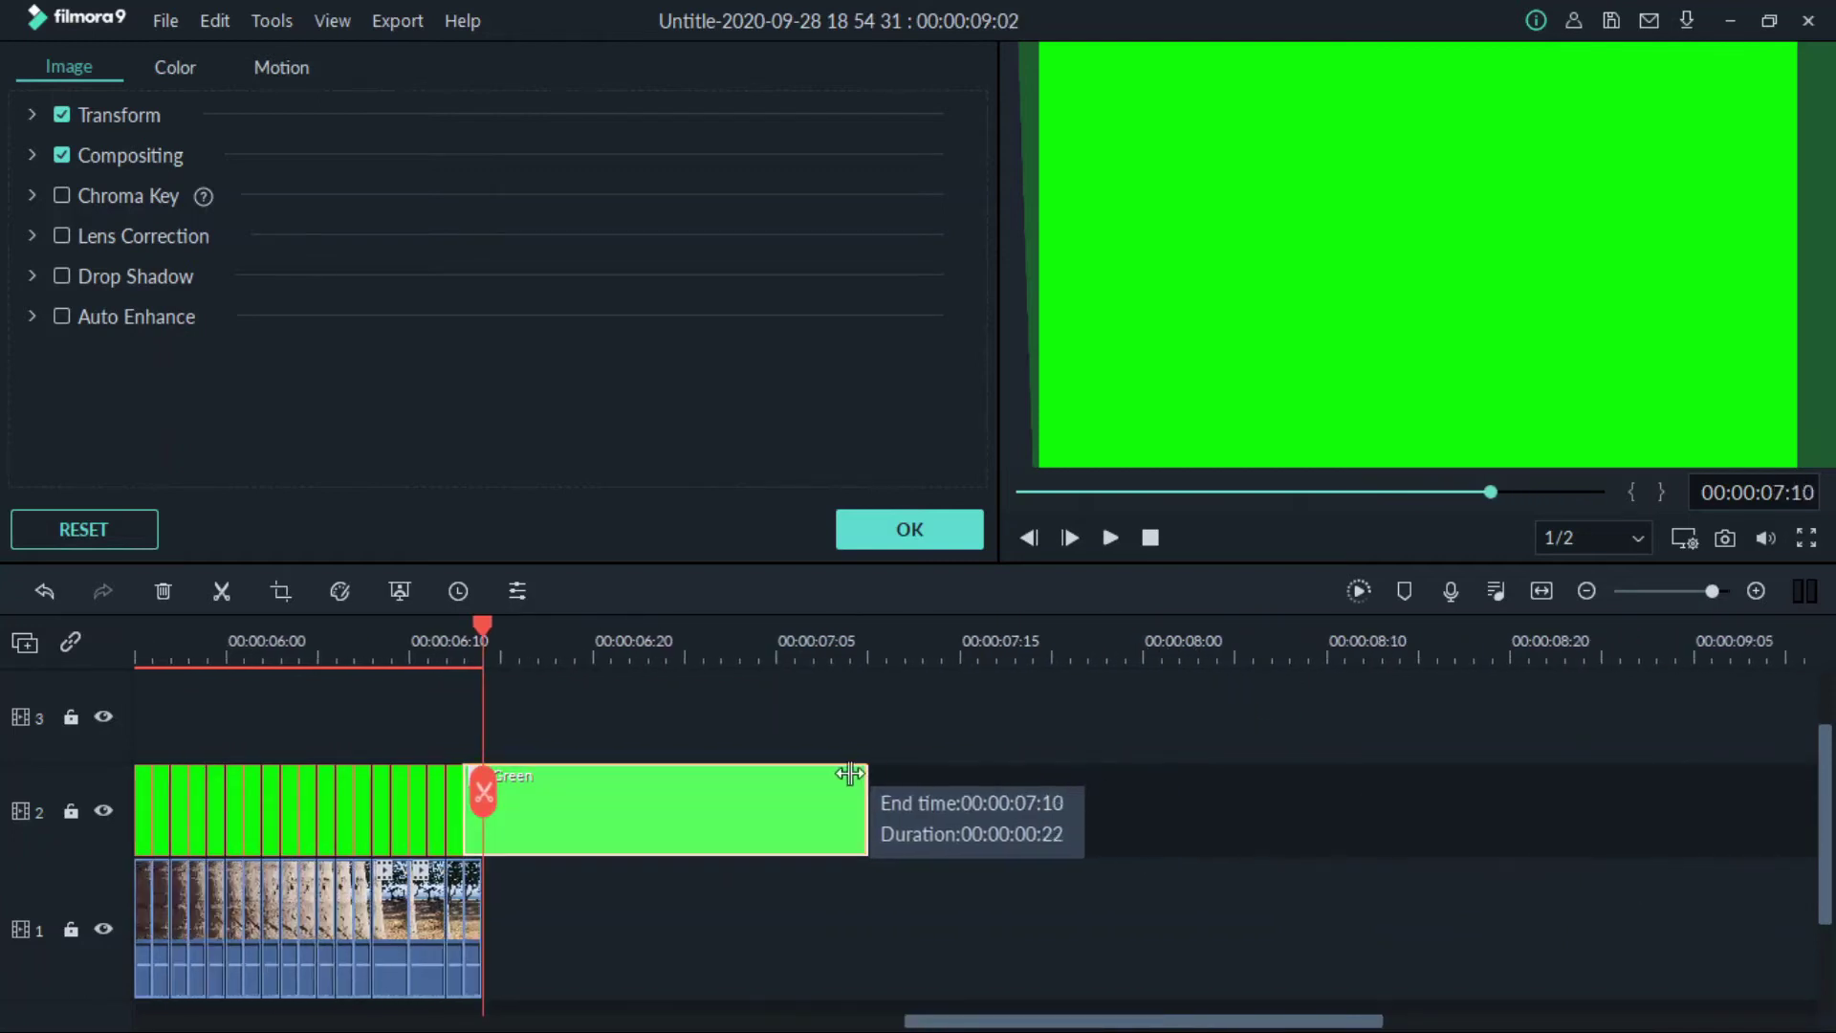
left_click_drag(768, 658, 807, 662)
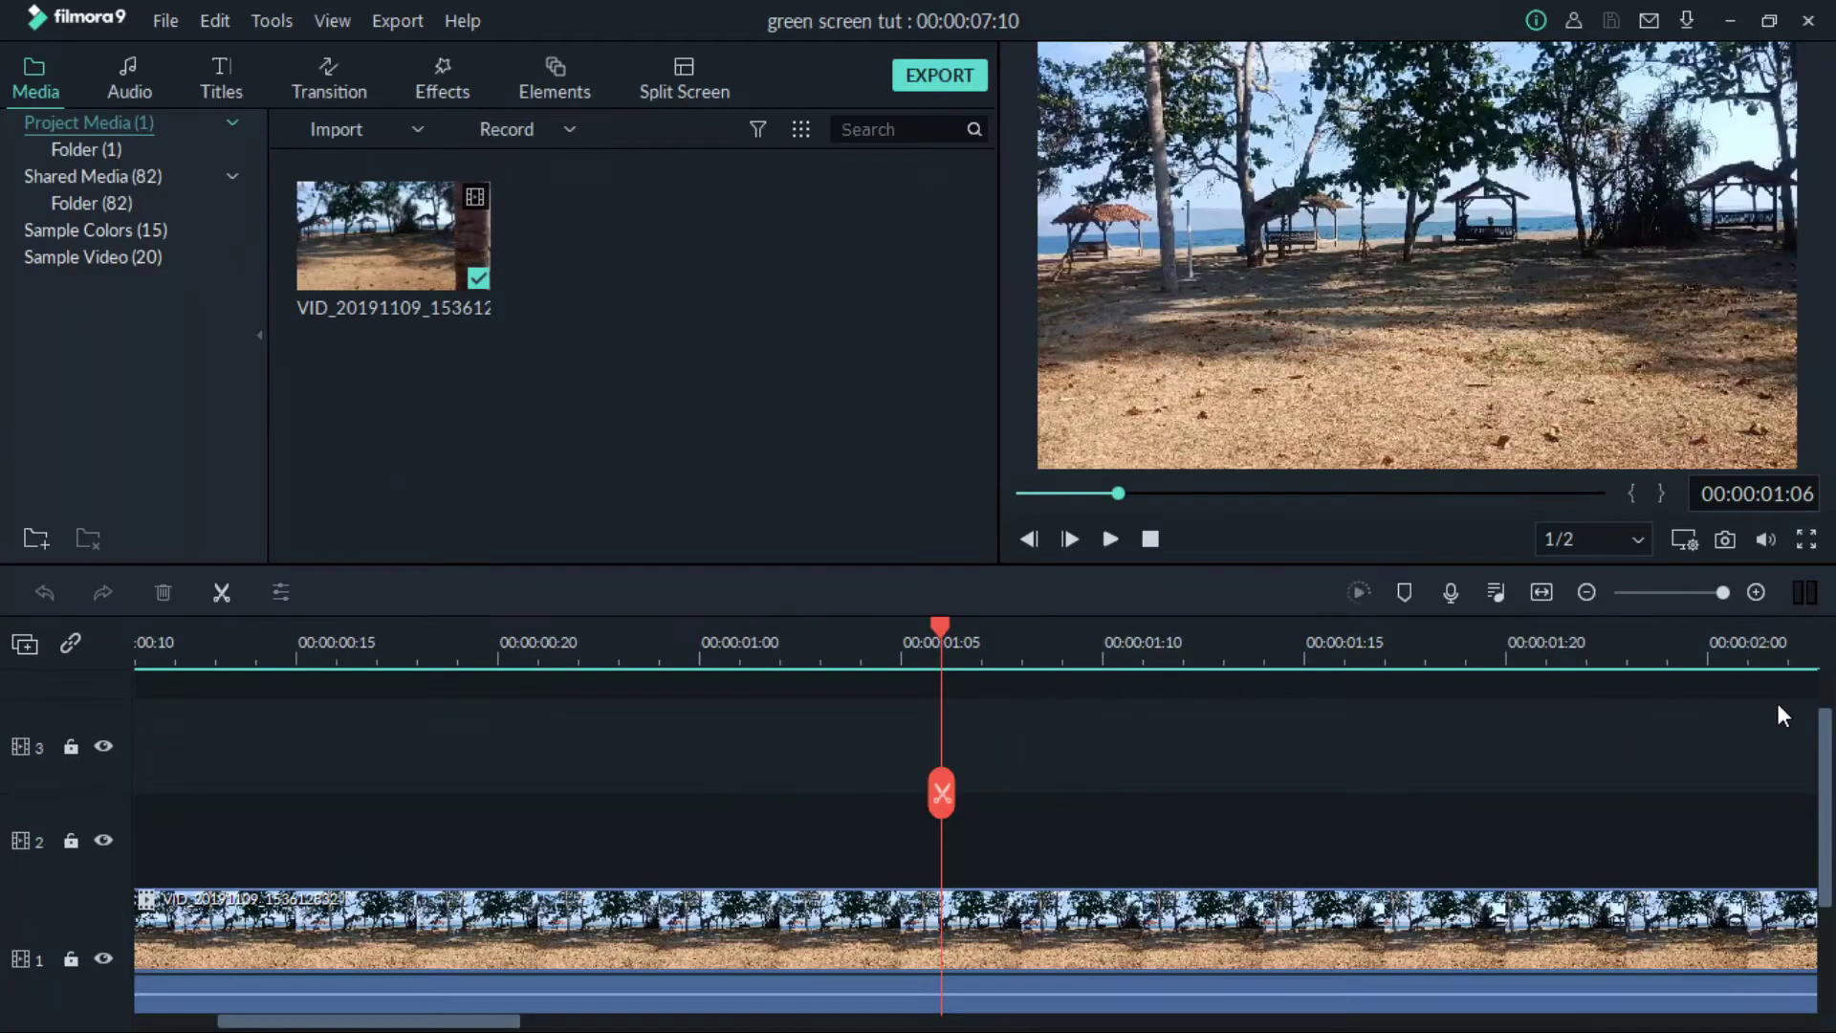
key("space")
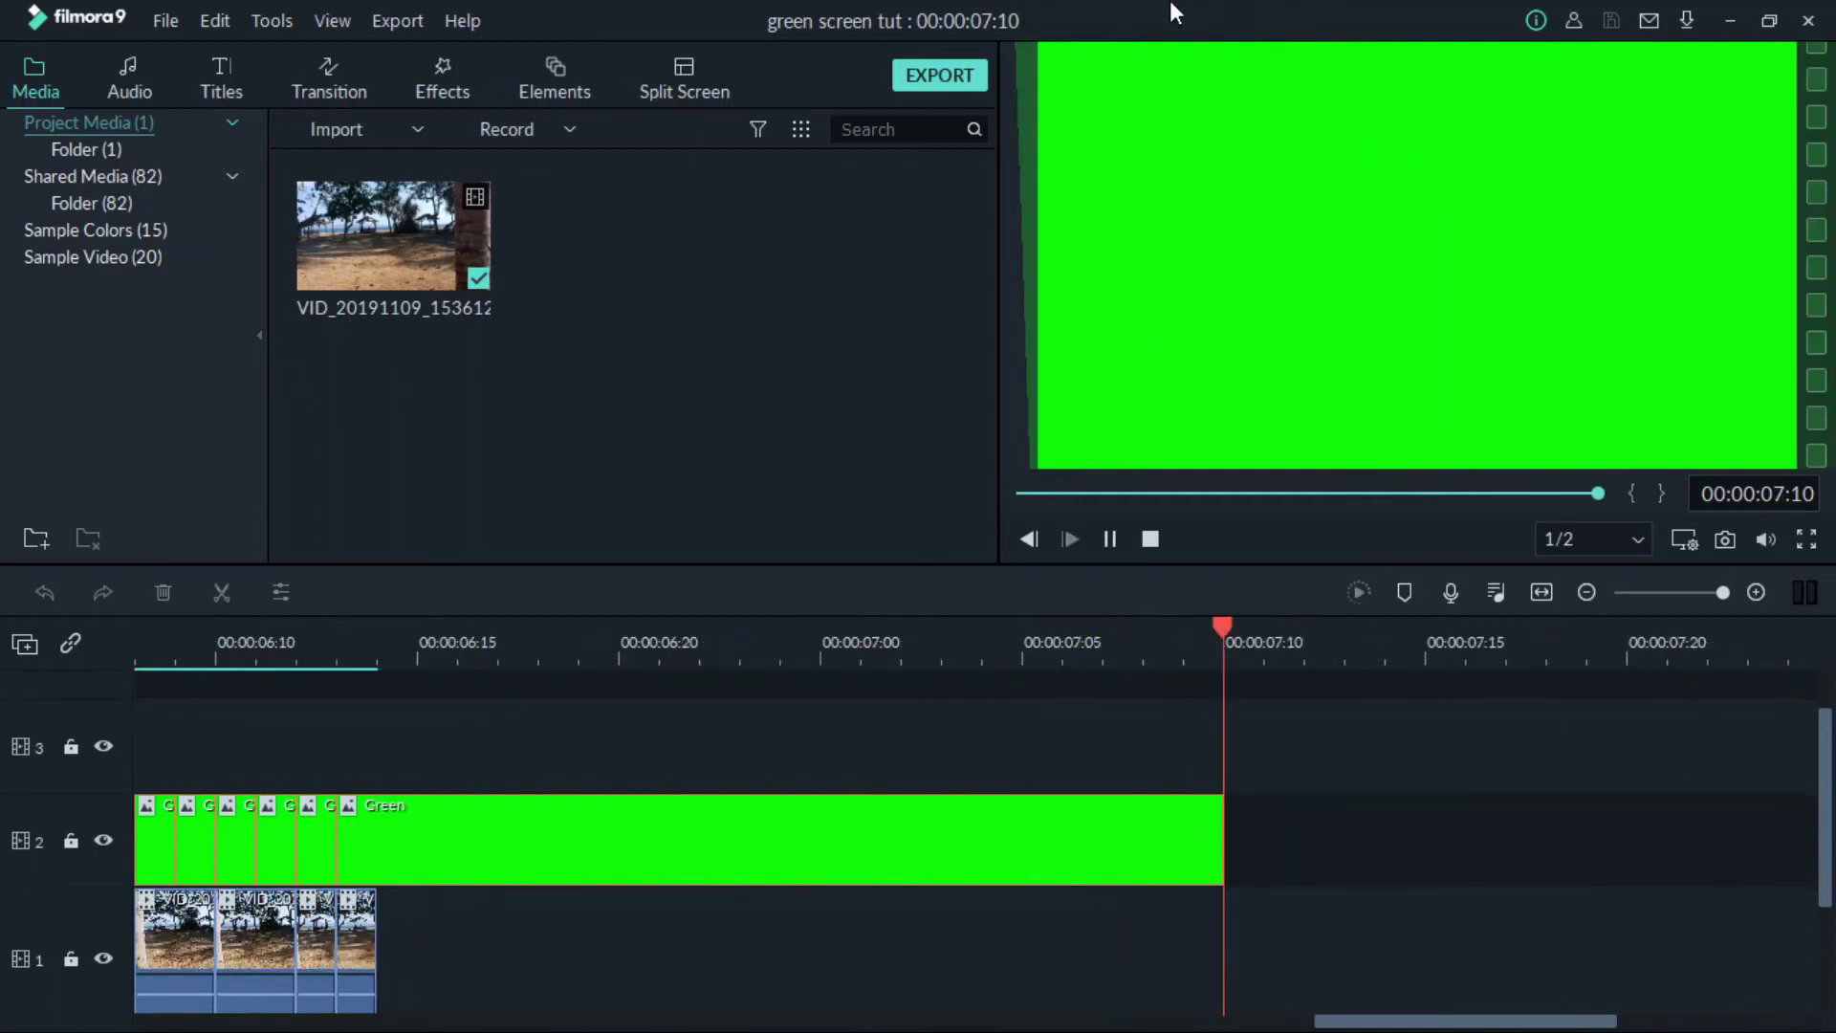
Open the Export window to export the green-mask sequence
left_click(939, 76)
type("mask tra")
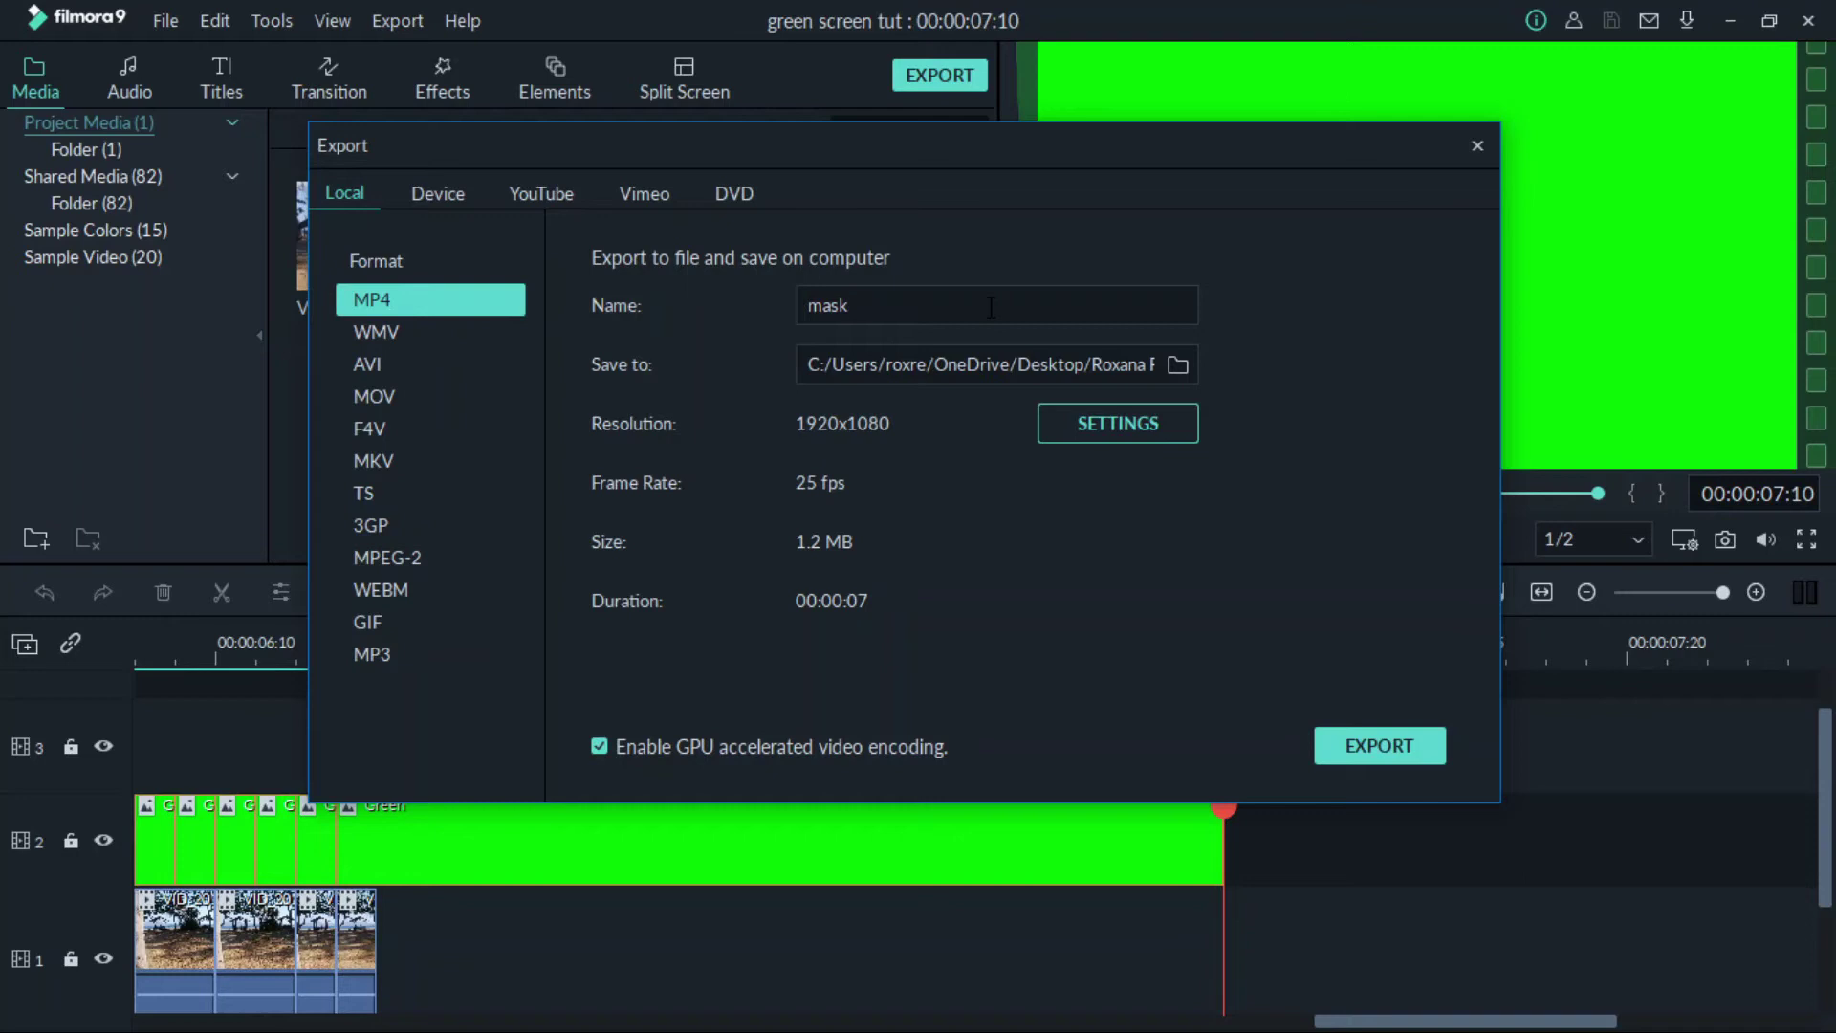
type("nsiti")
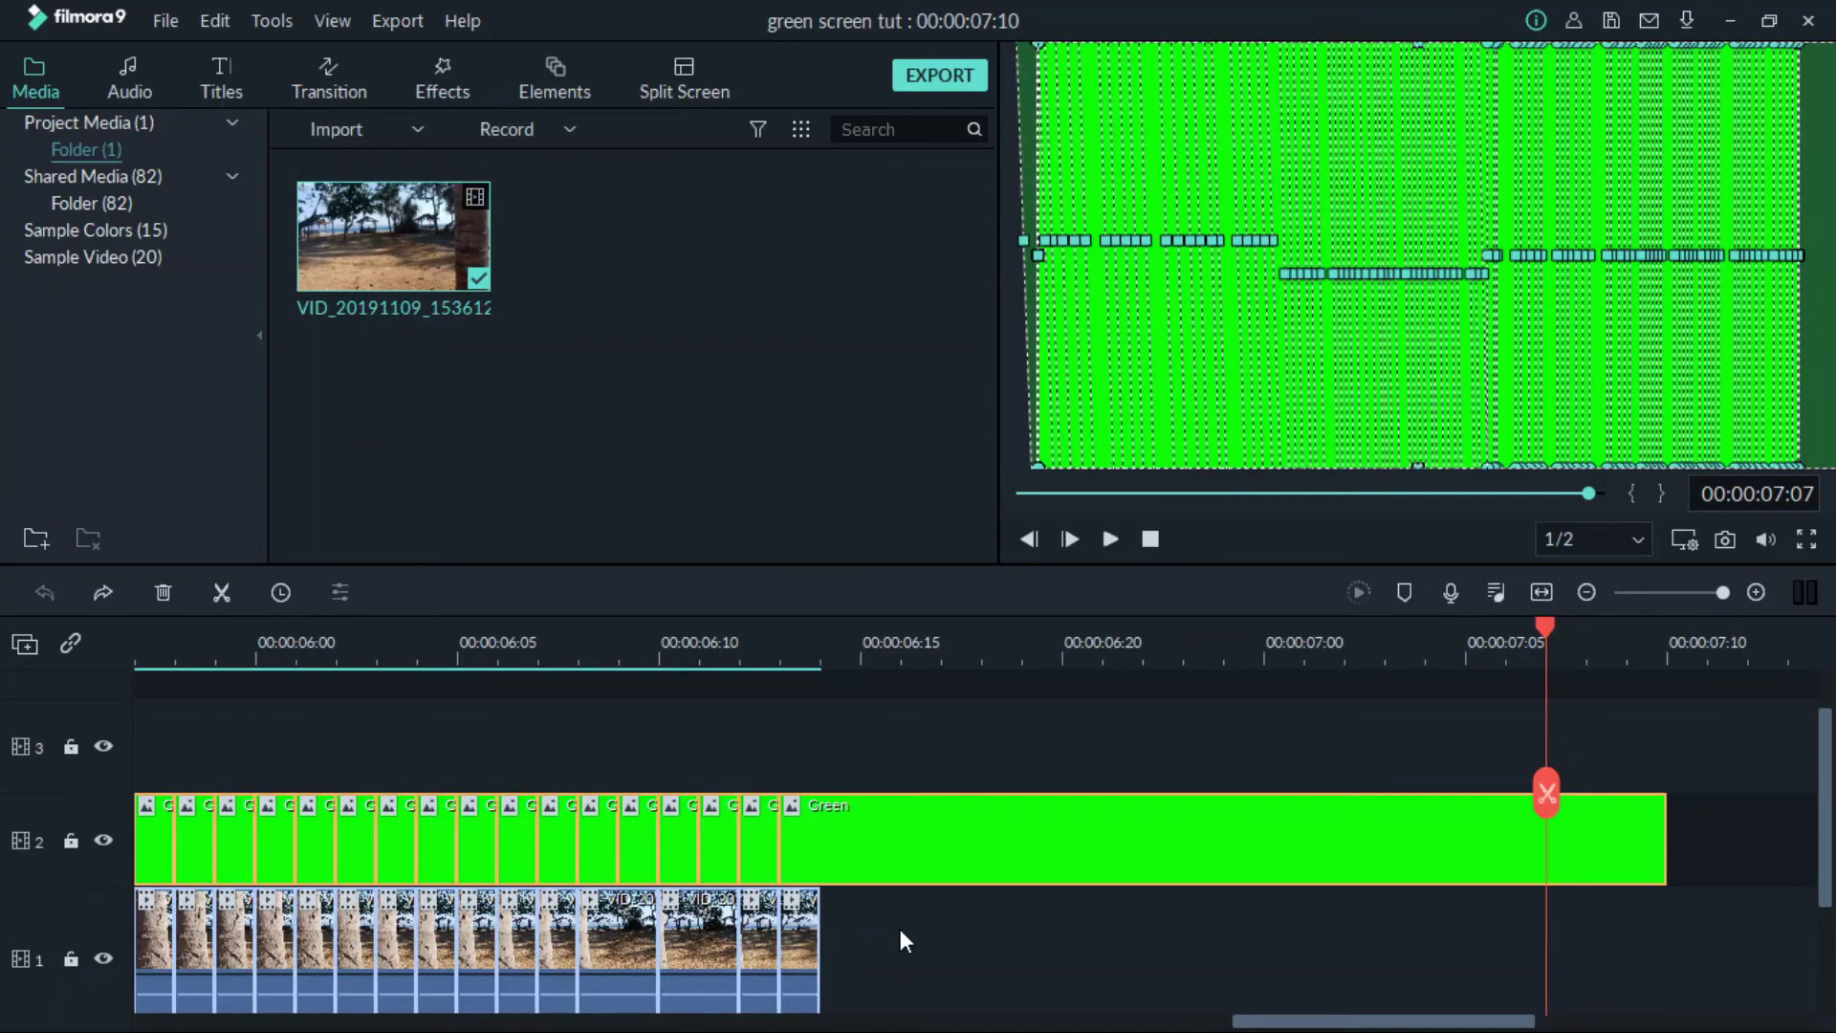
Clear the timeline and remove the old clip from the media library
key("ctrl+a")
key("Delete")
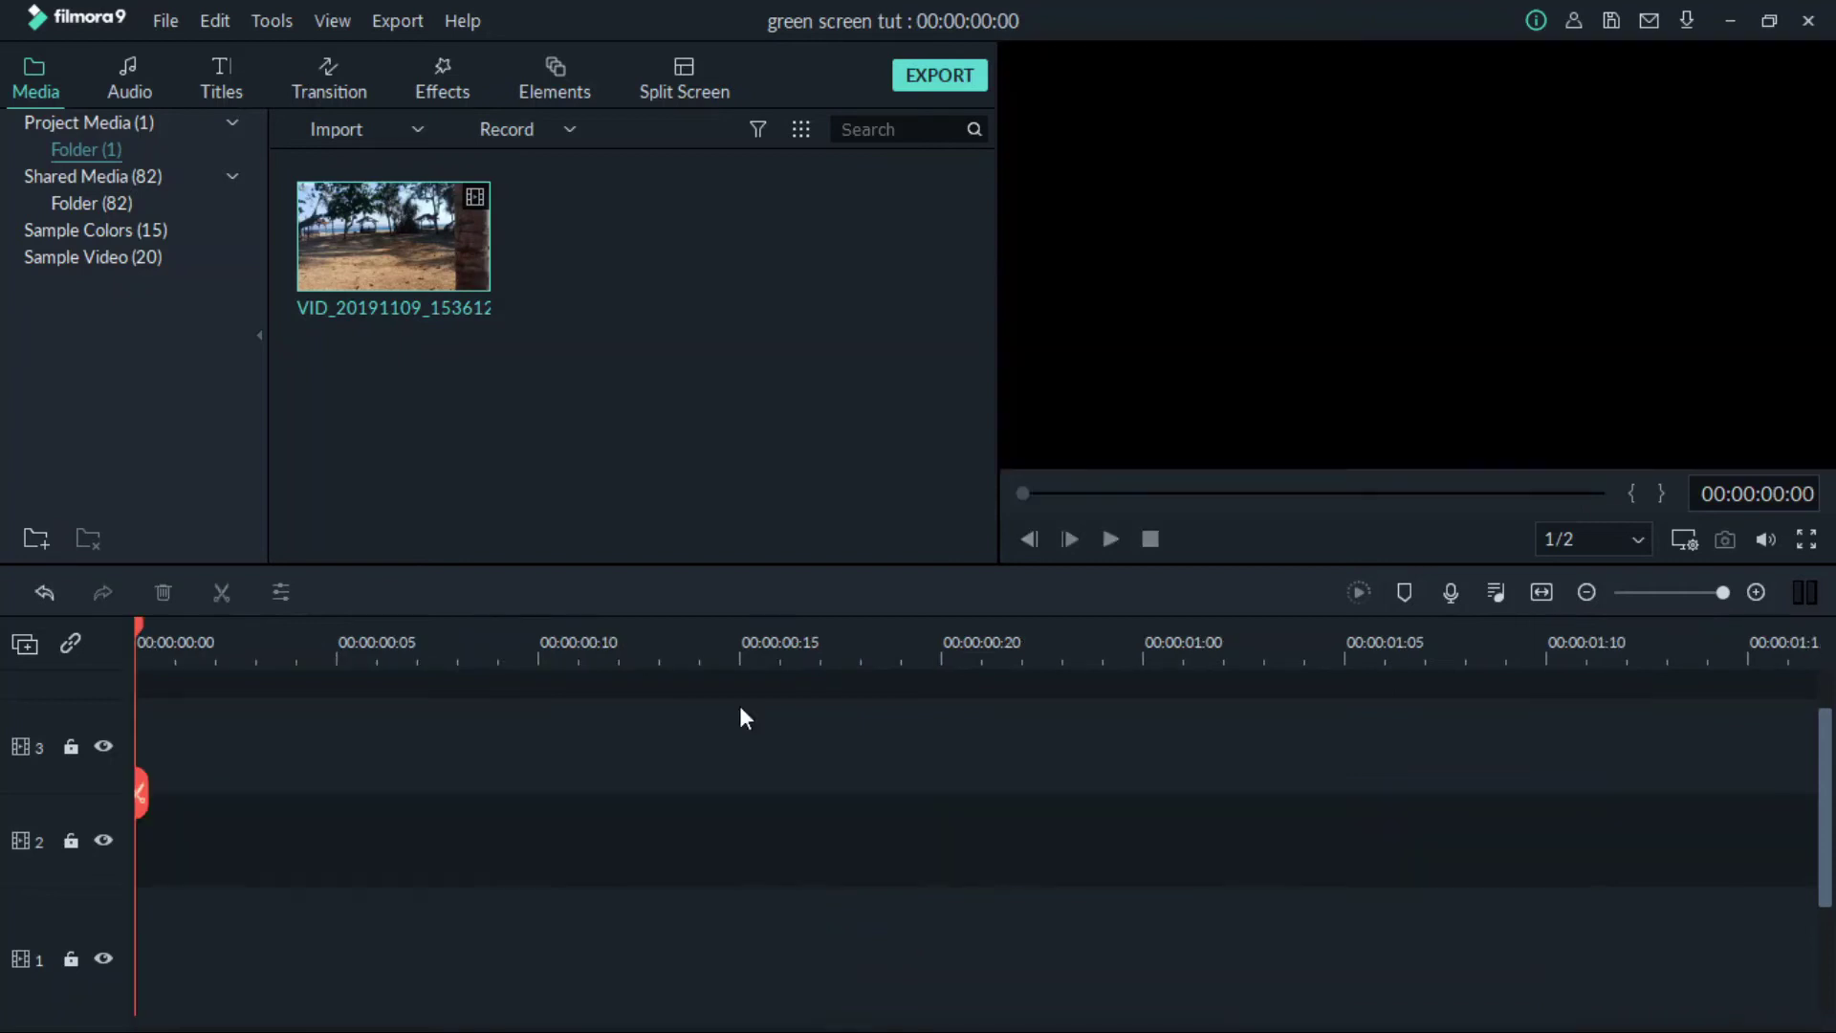
left_click(444, 215)
key("Delete")
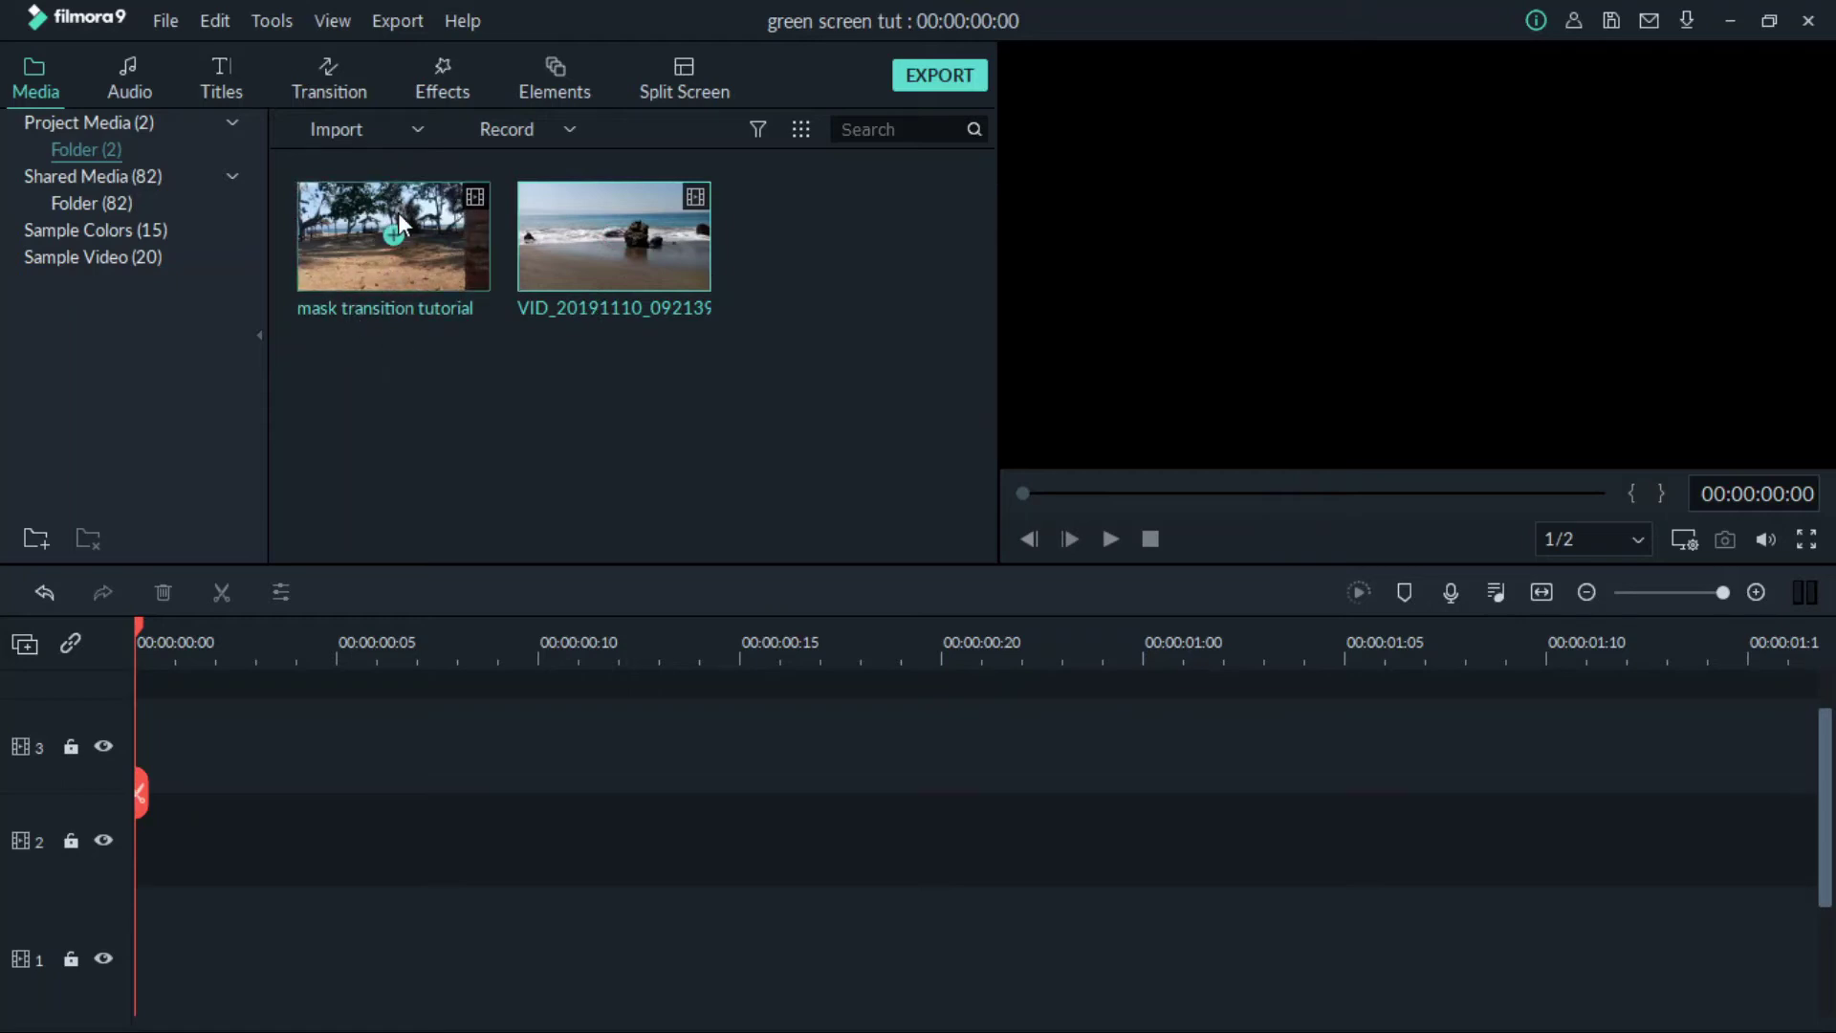
Place the mask clip on track 2 at 0s and the ocean clip on track 1 at 00:00:02:09
mouse_move(614, 236)
left_click_drag(620, 233, 171, 773)
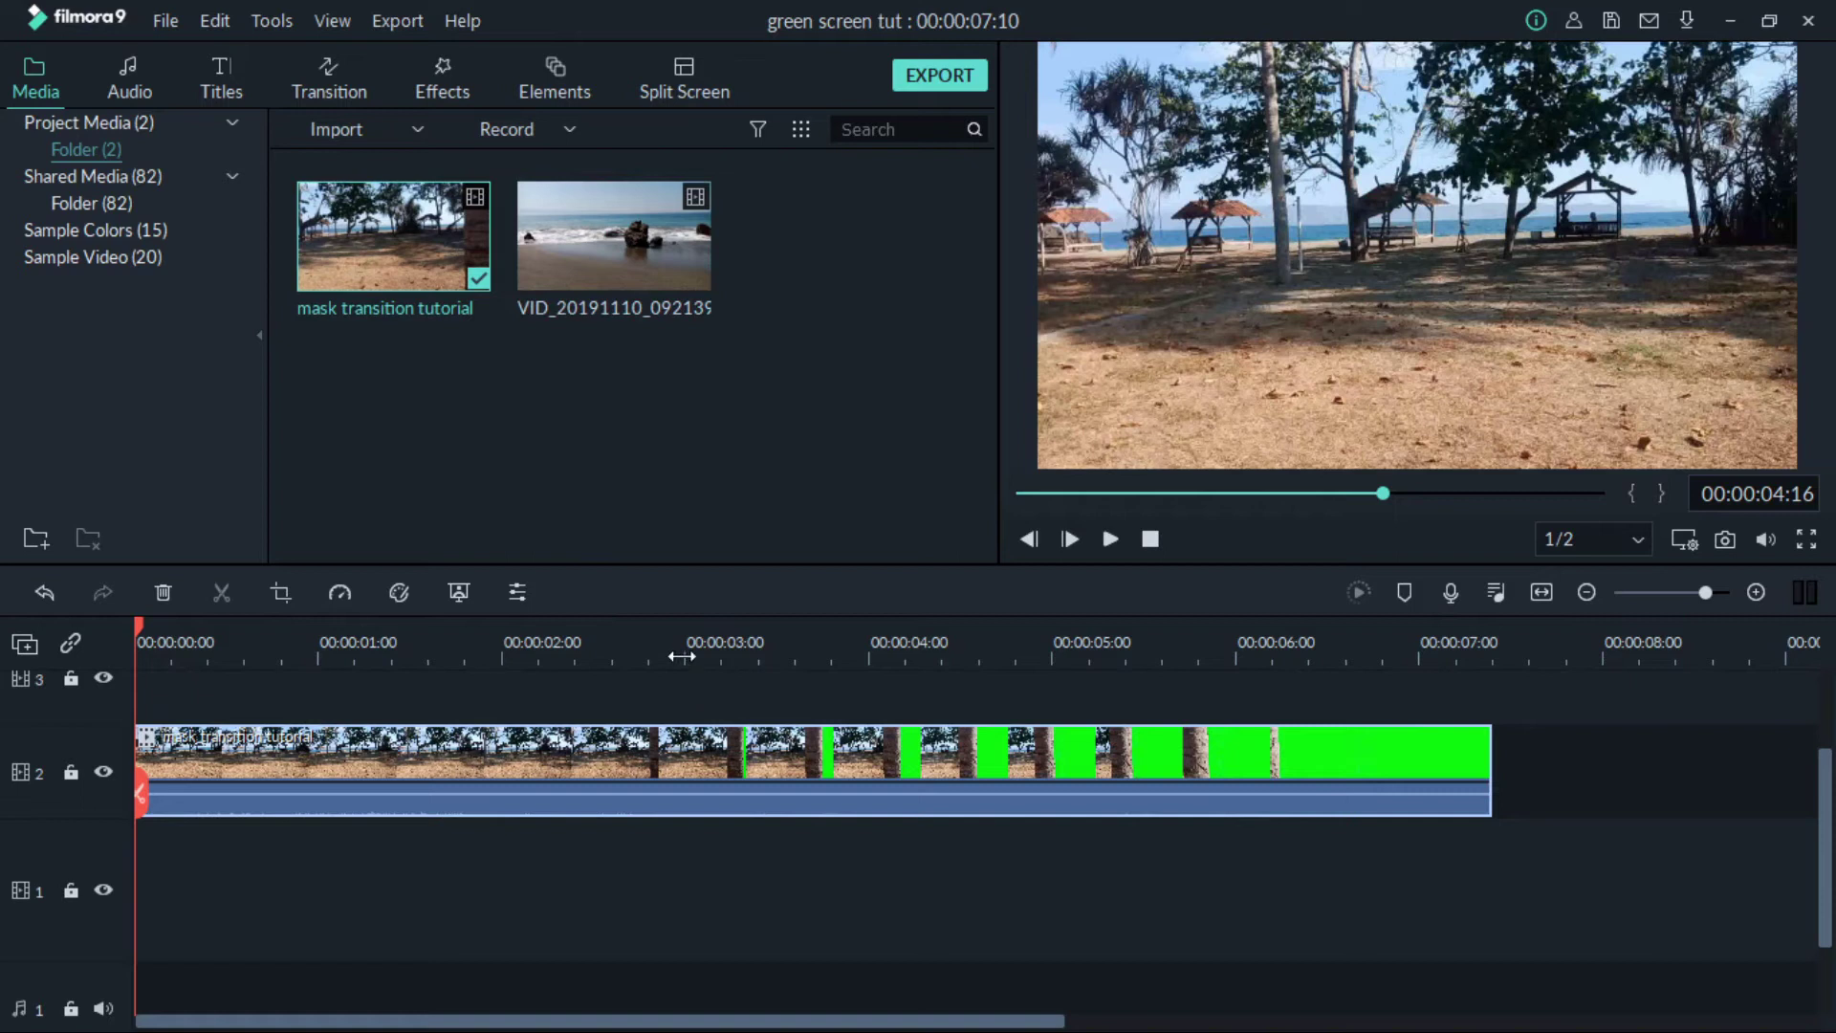
left_click(647, 652)
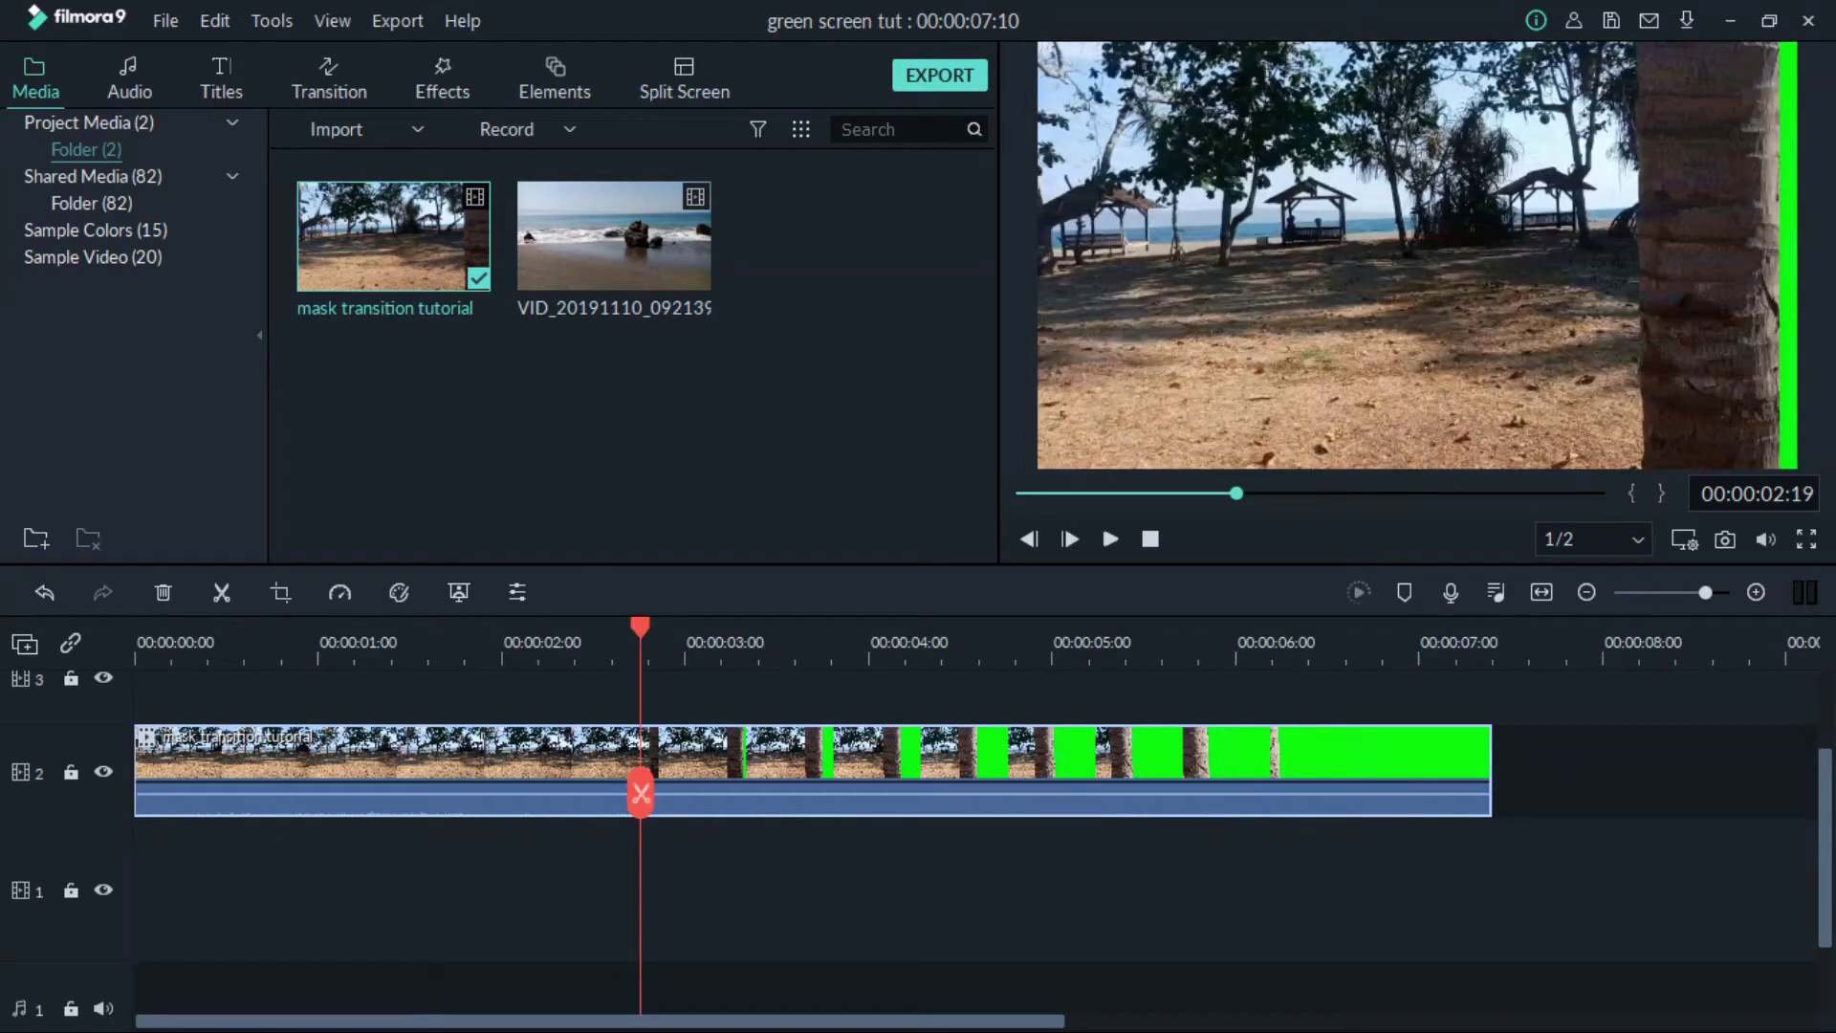
left_click(570, 650)
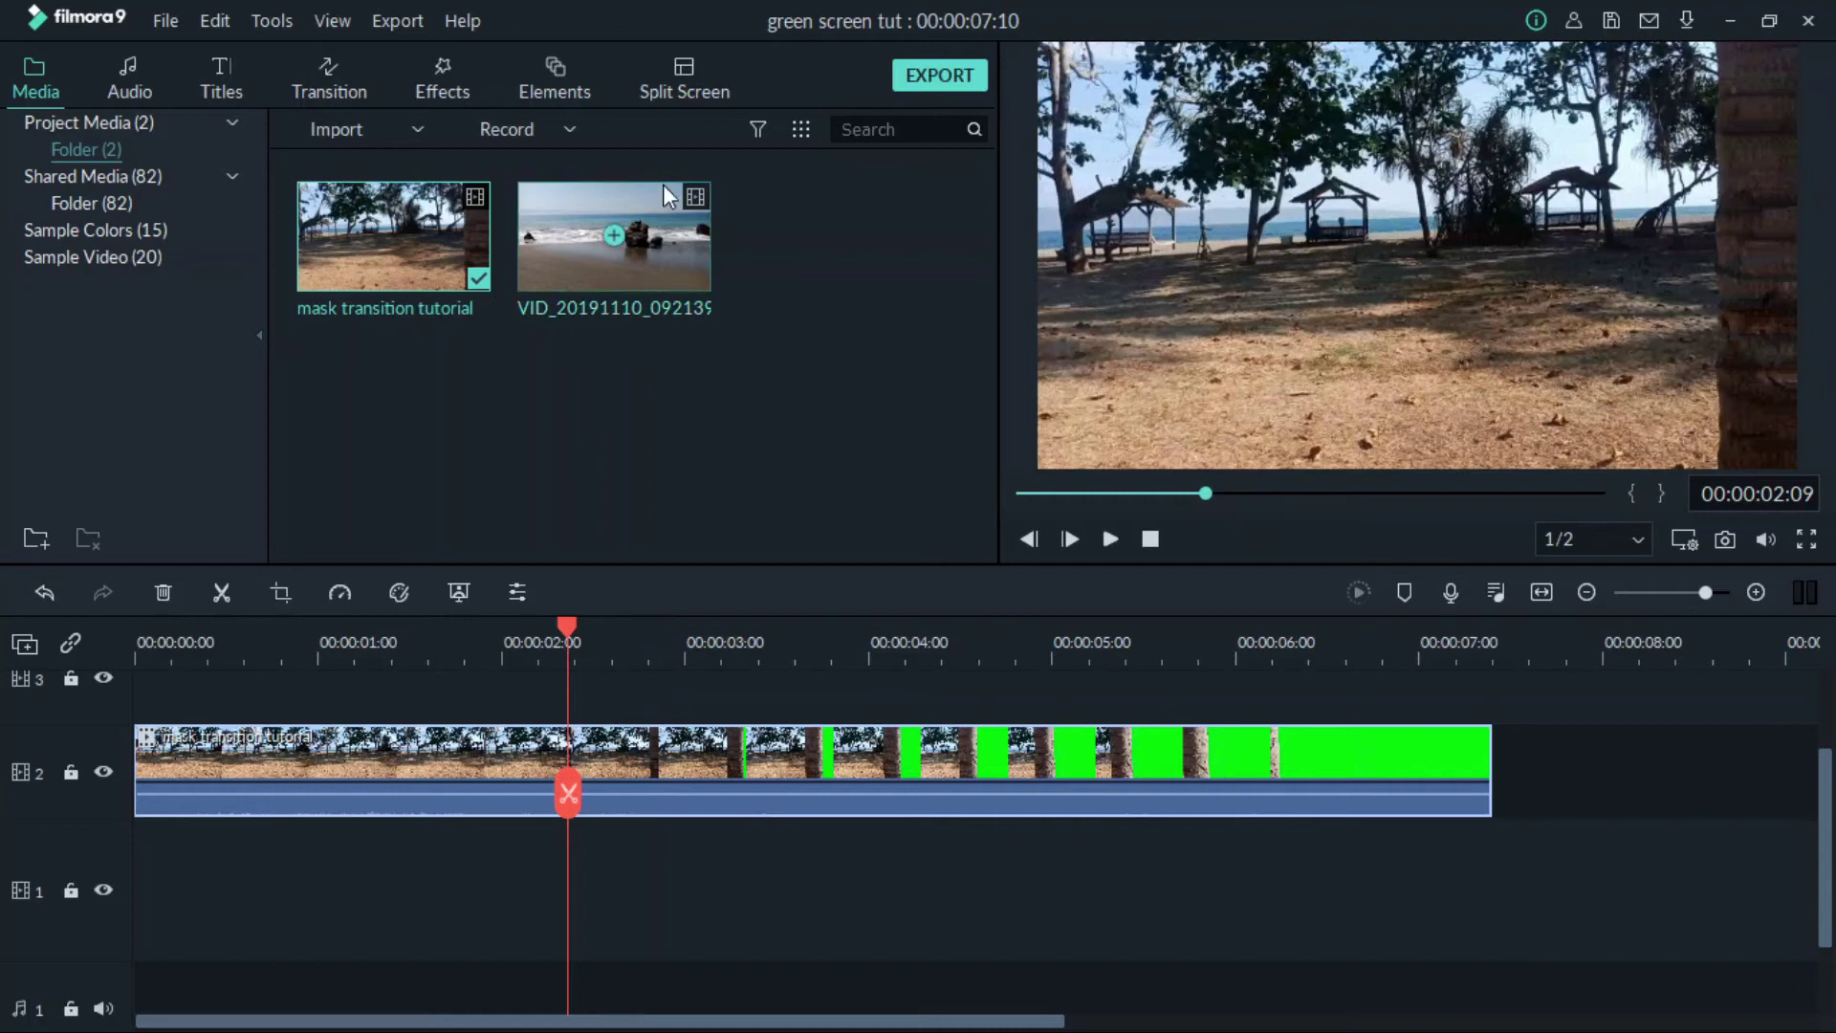
mouse_move(654, 233)
left_mouse_down()
mouse_move(585, 857)
mouse_move(567, 849)
left_mouse_up()
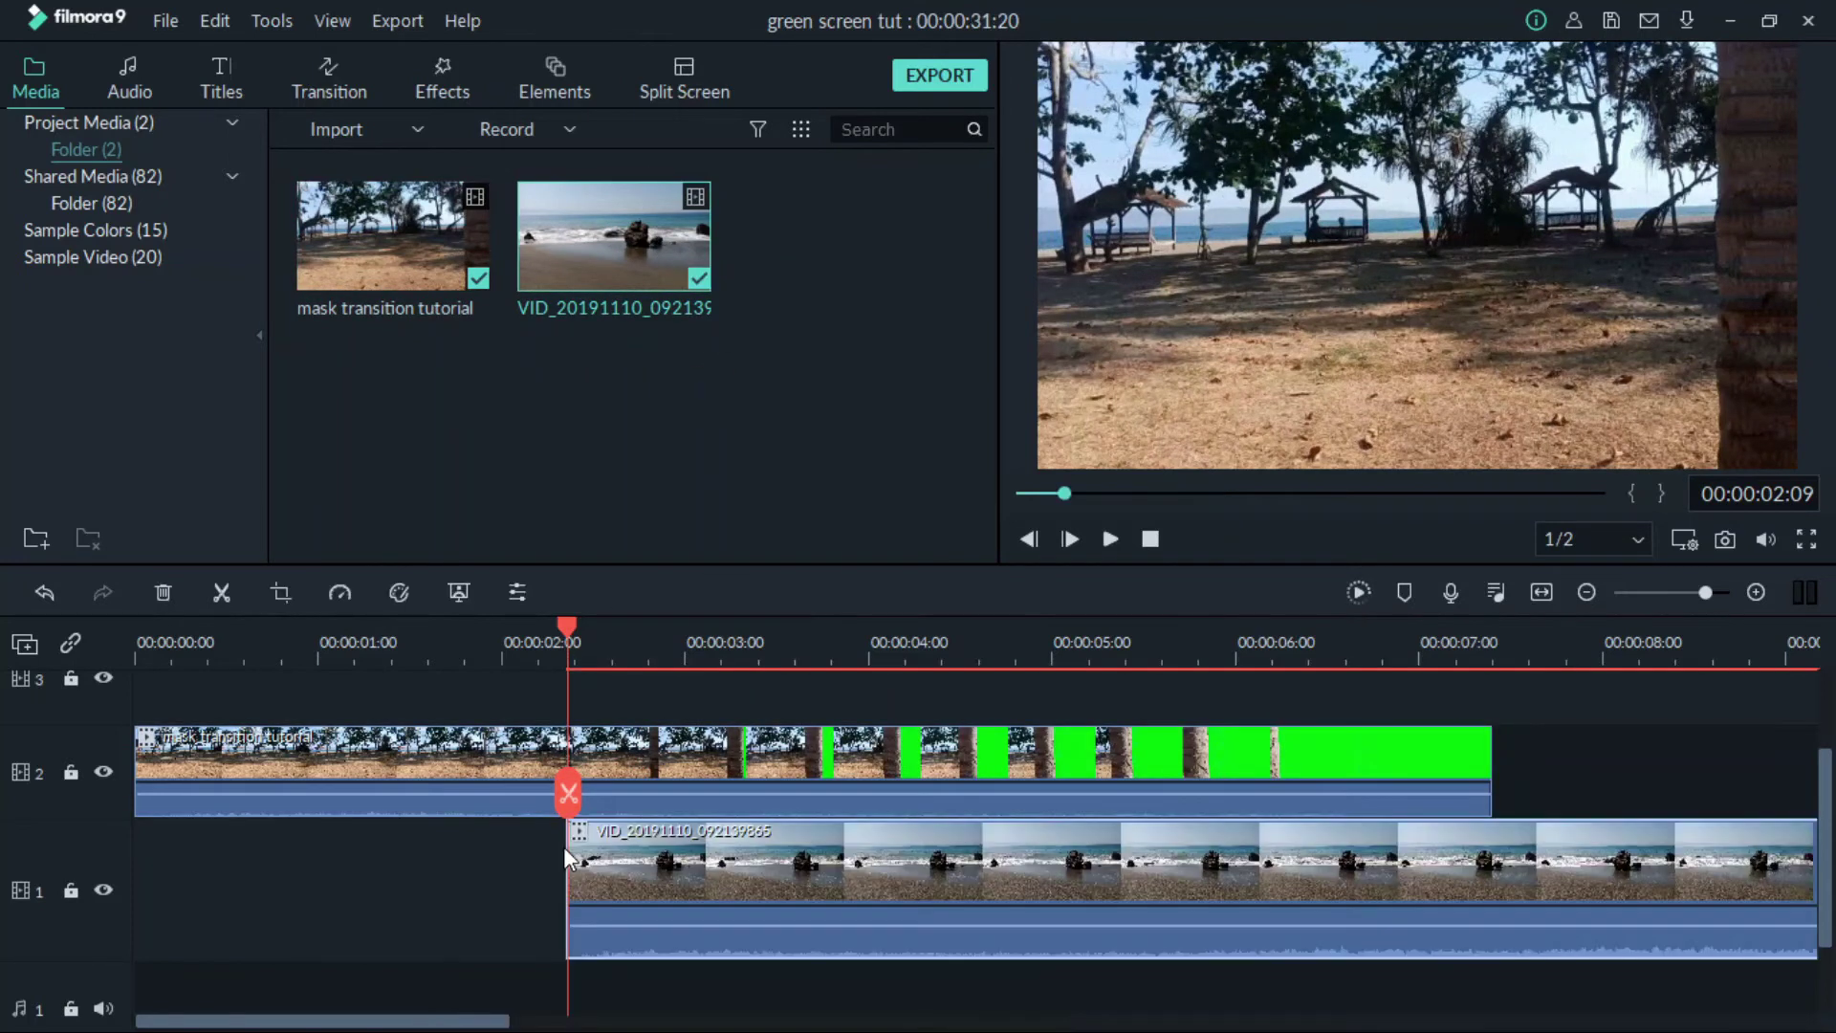
Enable Chroma Key on the mask clip and sample its green as the key colour
left_click(772, 654)
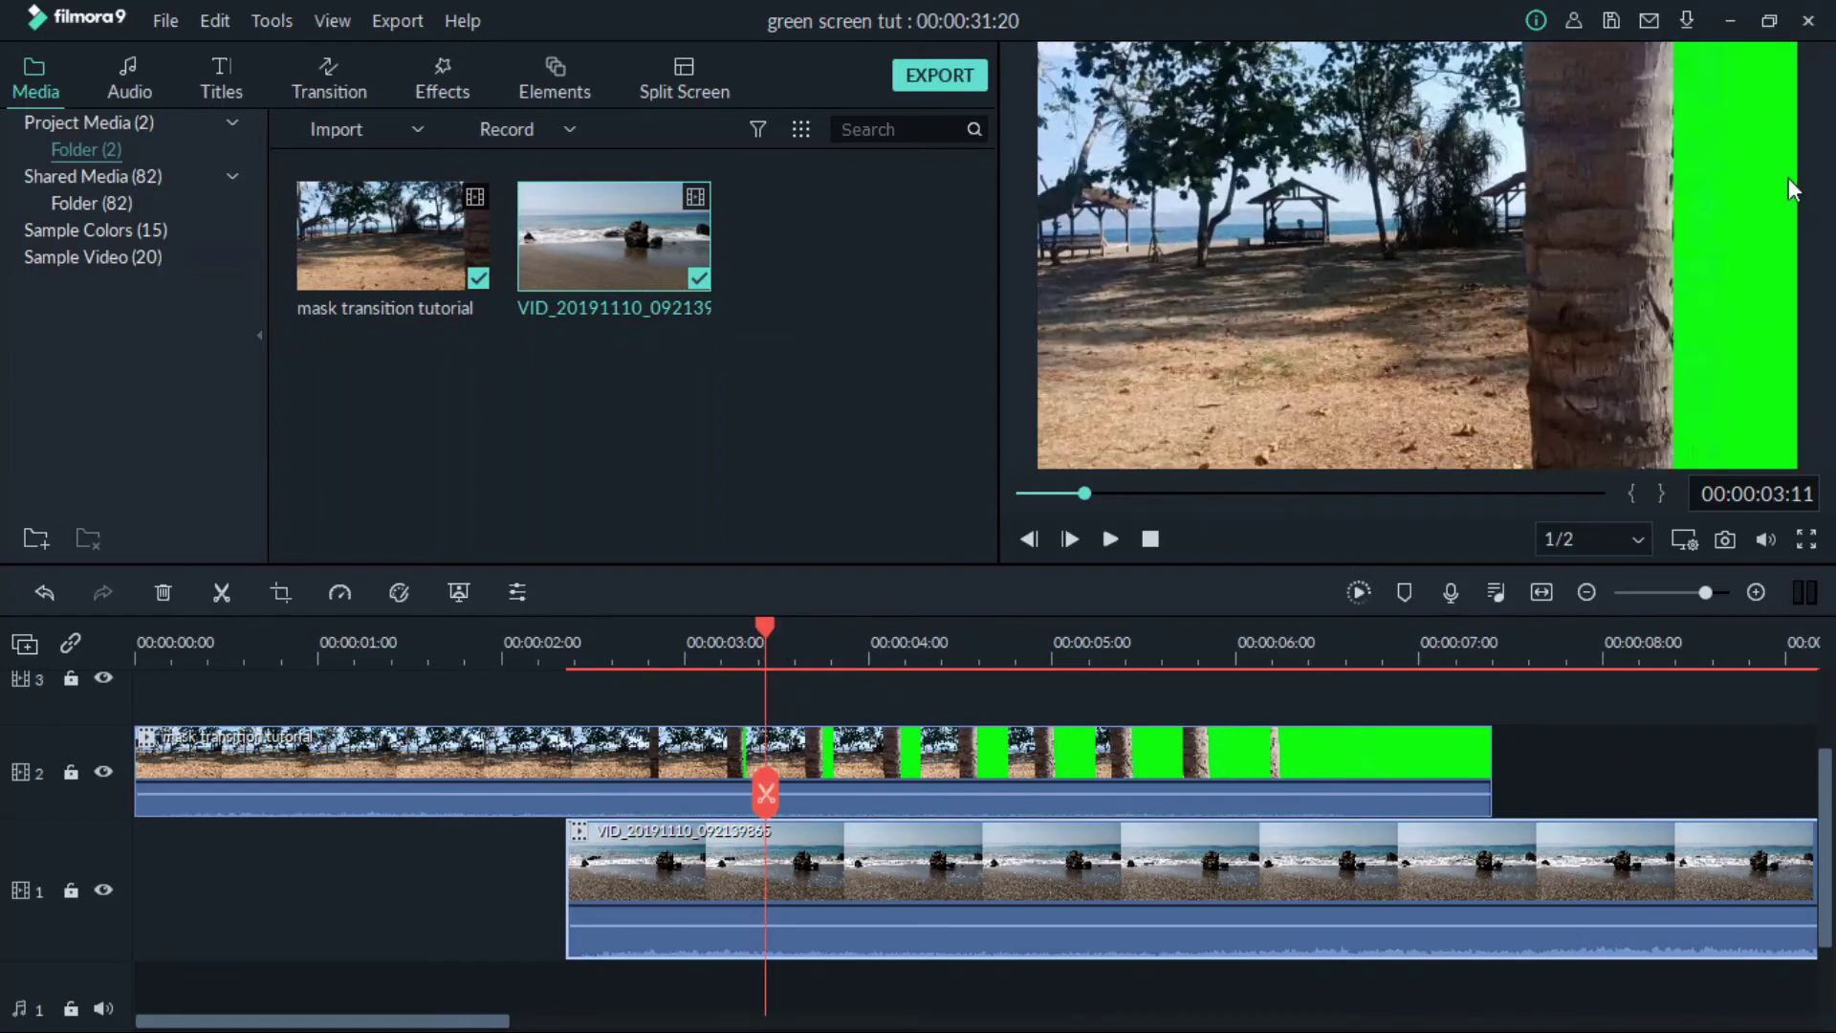
double_click(920, 764)
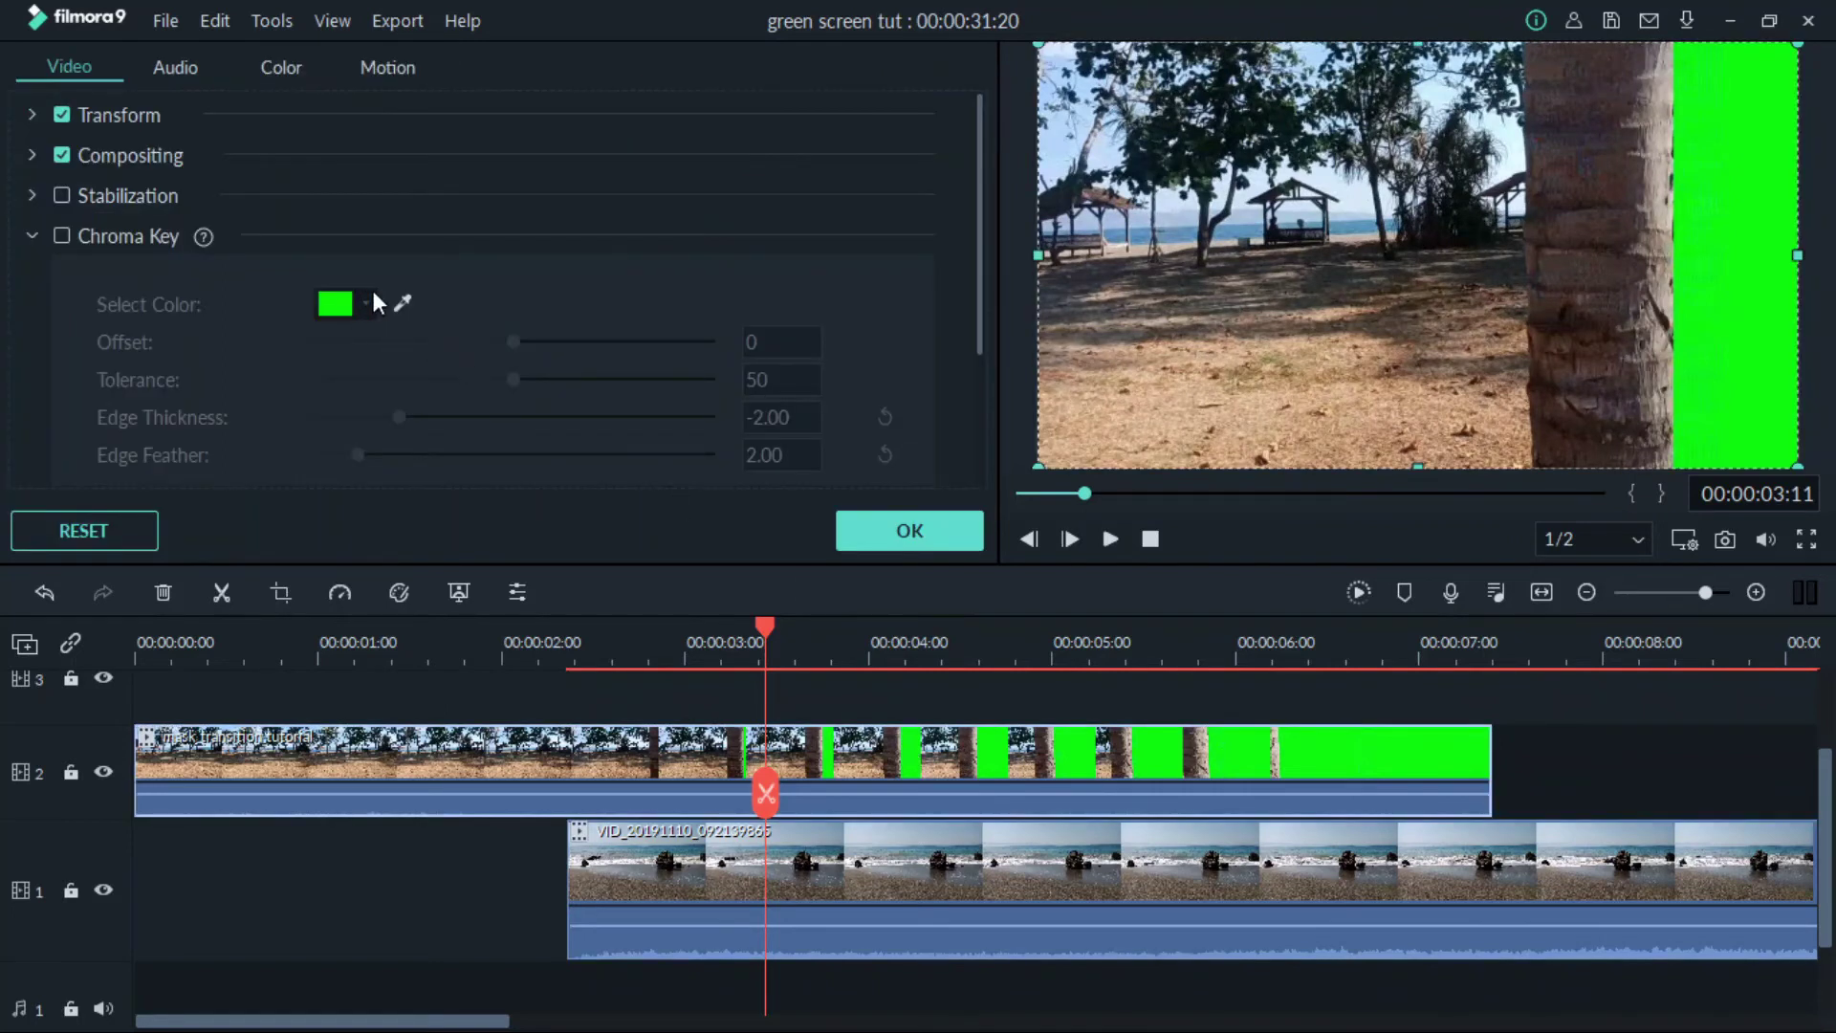
left_click(60, 236)
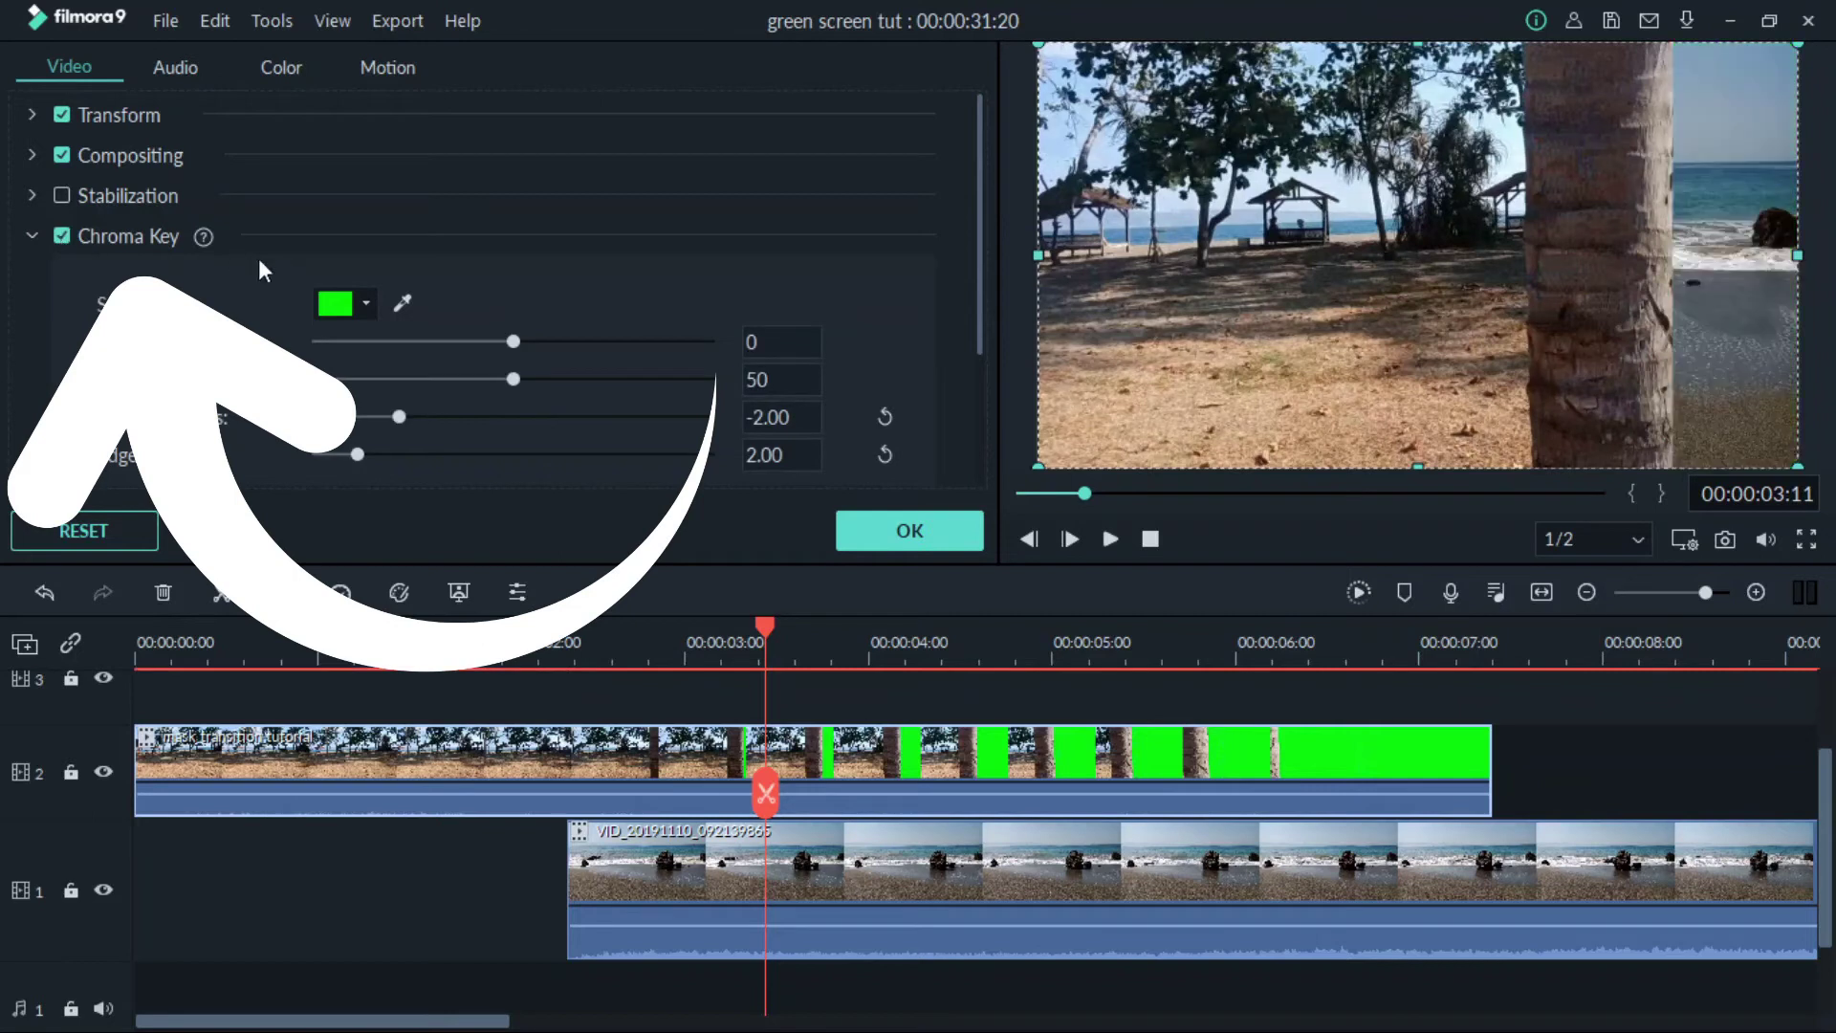
left_click(402, 304)
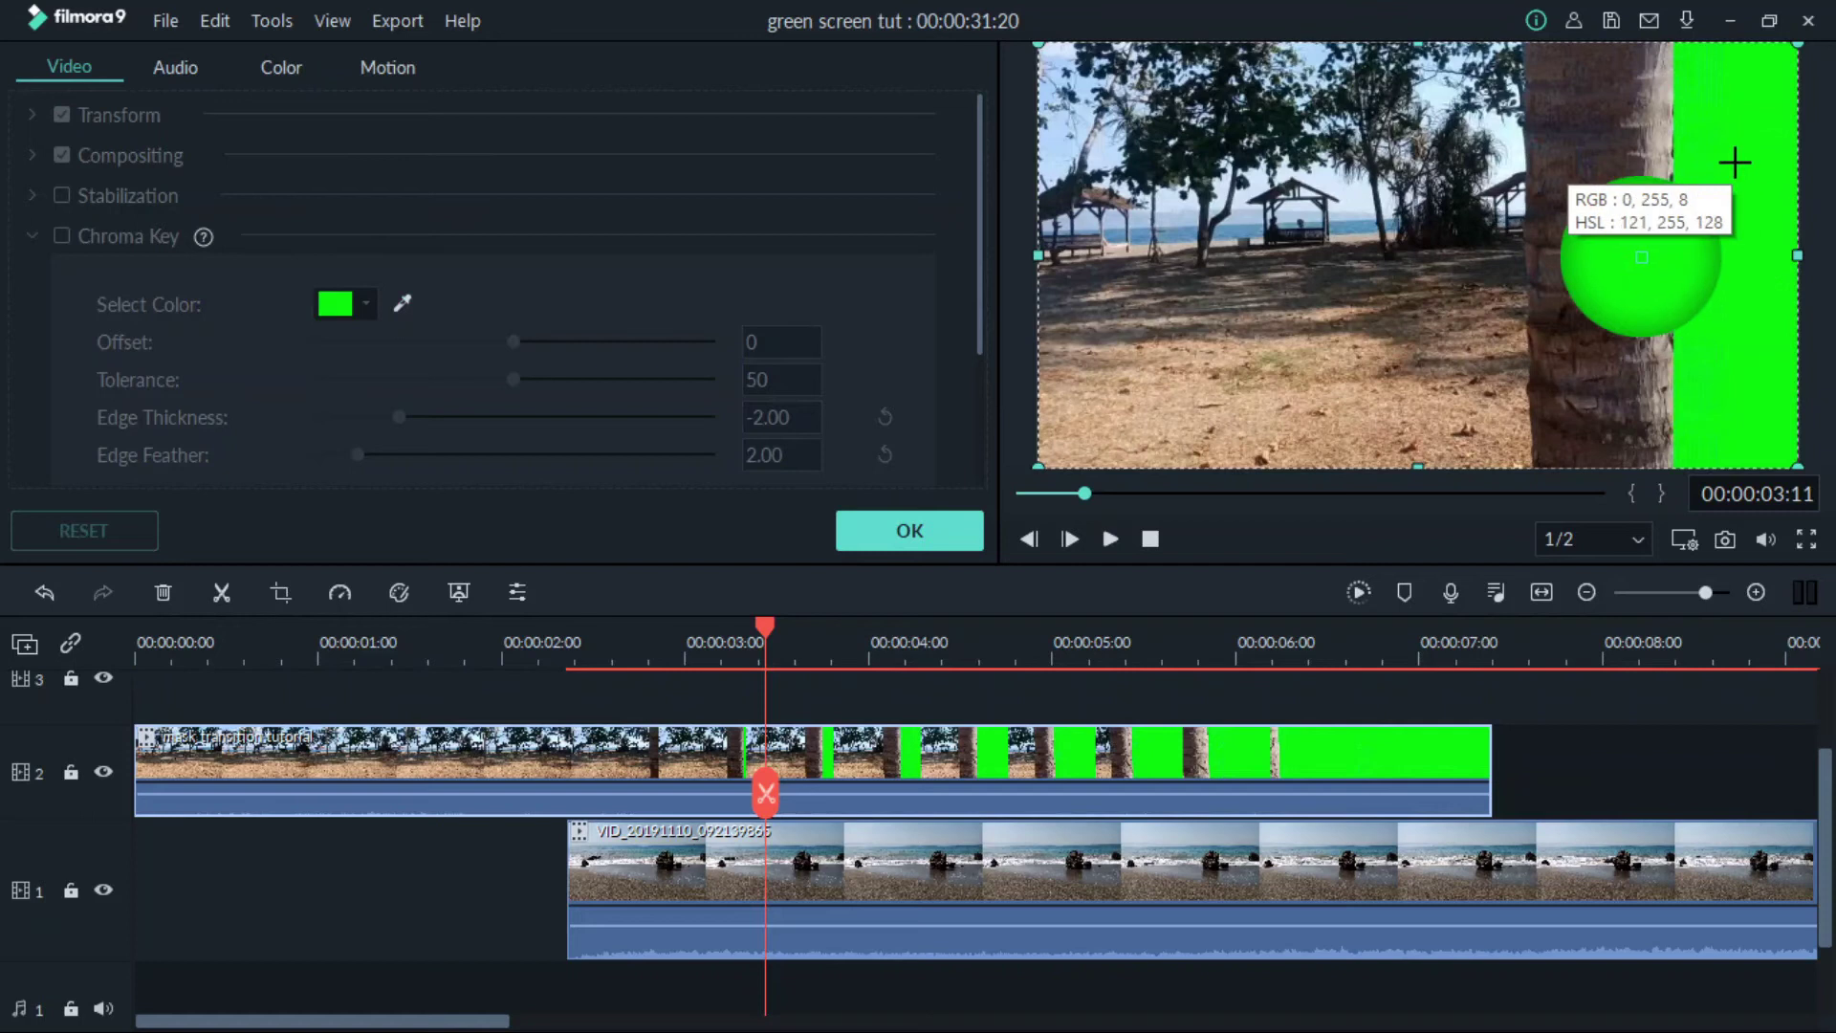
left_click(1737, 132)
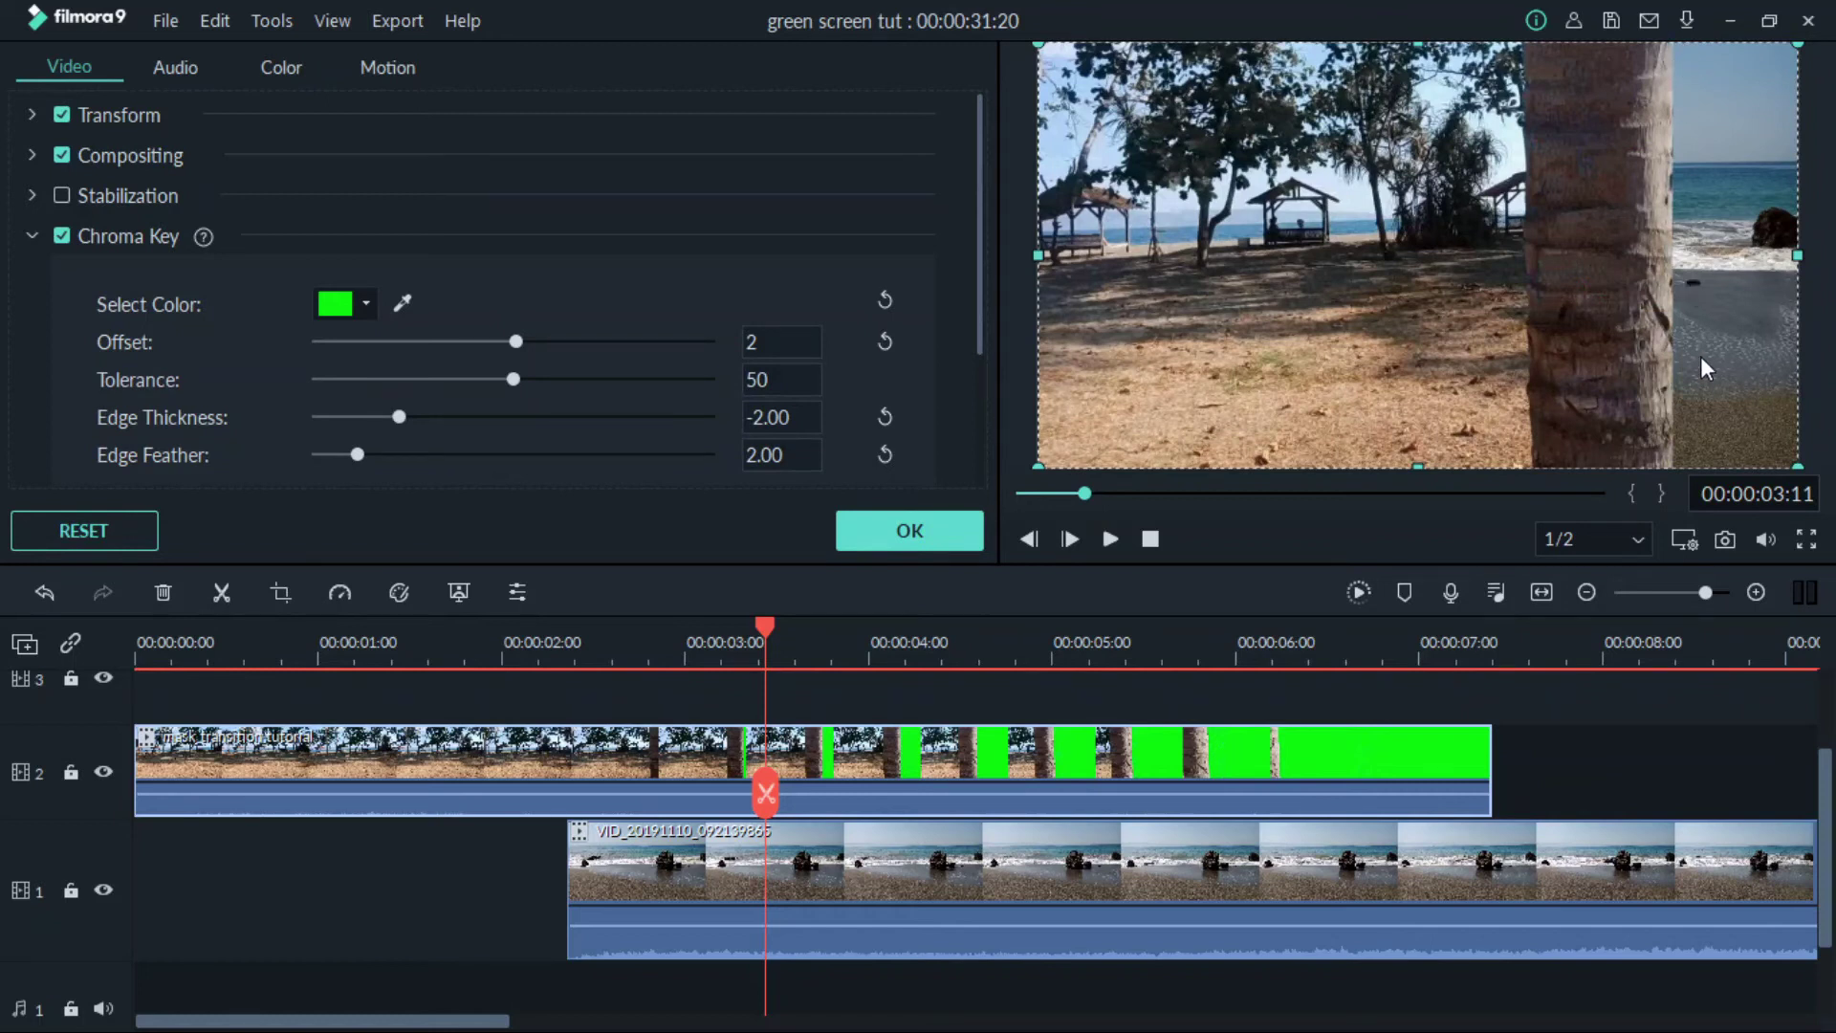
Reset Edge Thickness and Edge Feather to zero and apply the key
mouse_move(355, 457)
left_mouse_down()
mouse_move(879, 451)
mouse_move(382, 456)
mouse_move(532, 418)
mouse_move(395, 412)
left_mouse_up()
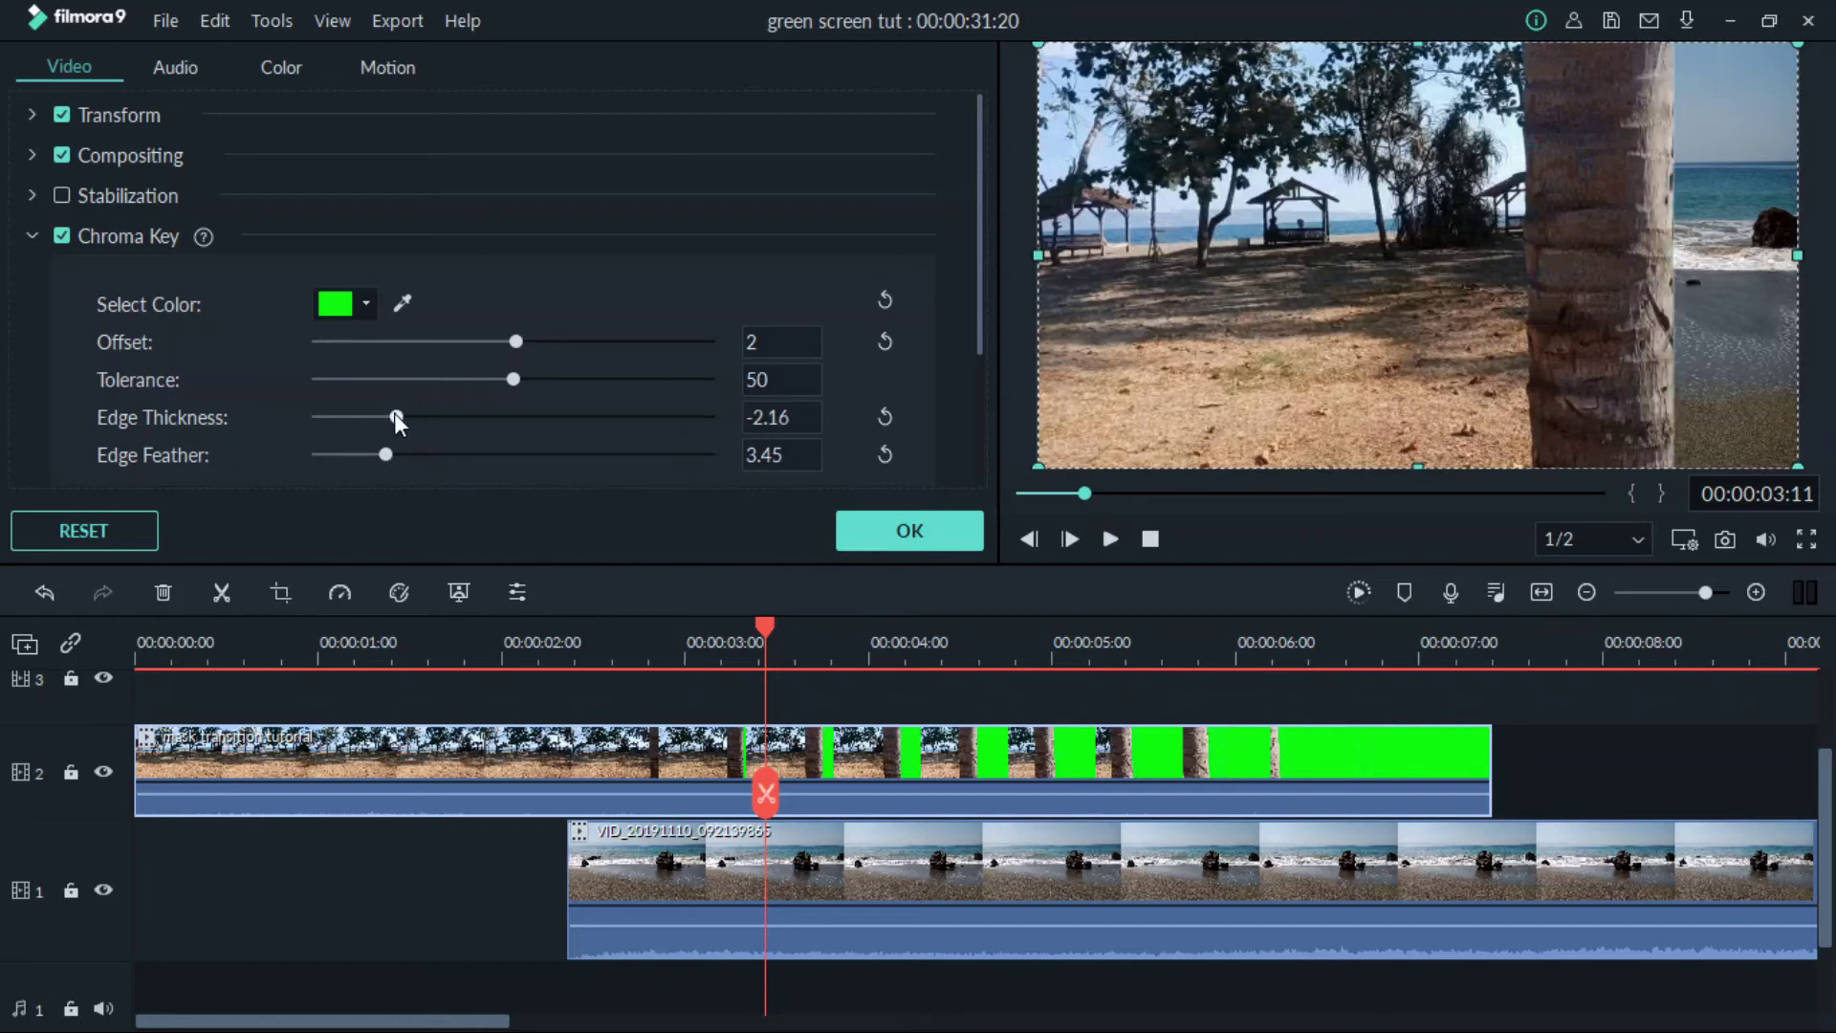
left_click(885, 416)
left_click(884, 455)
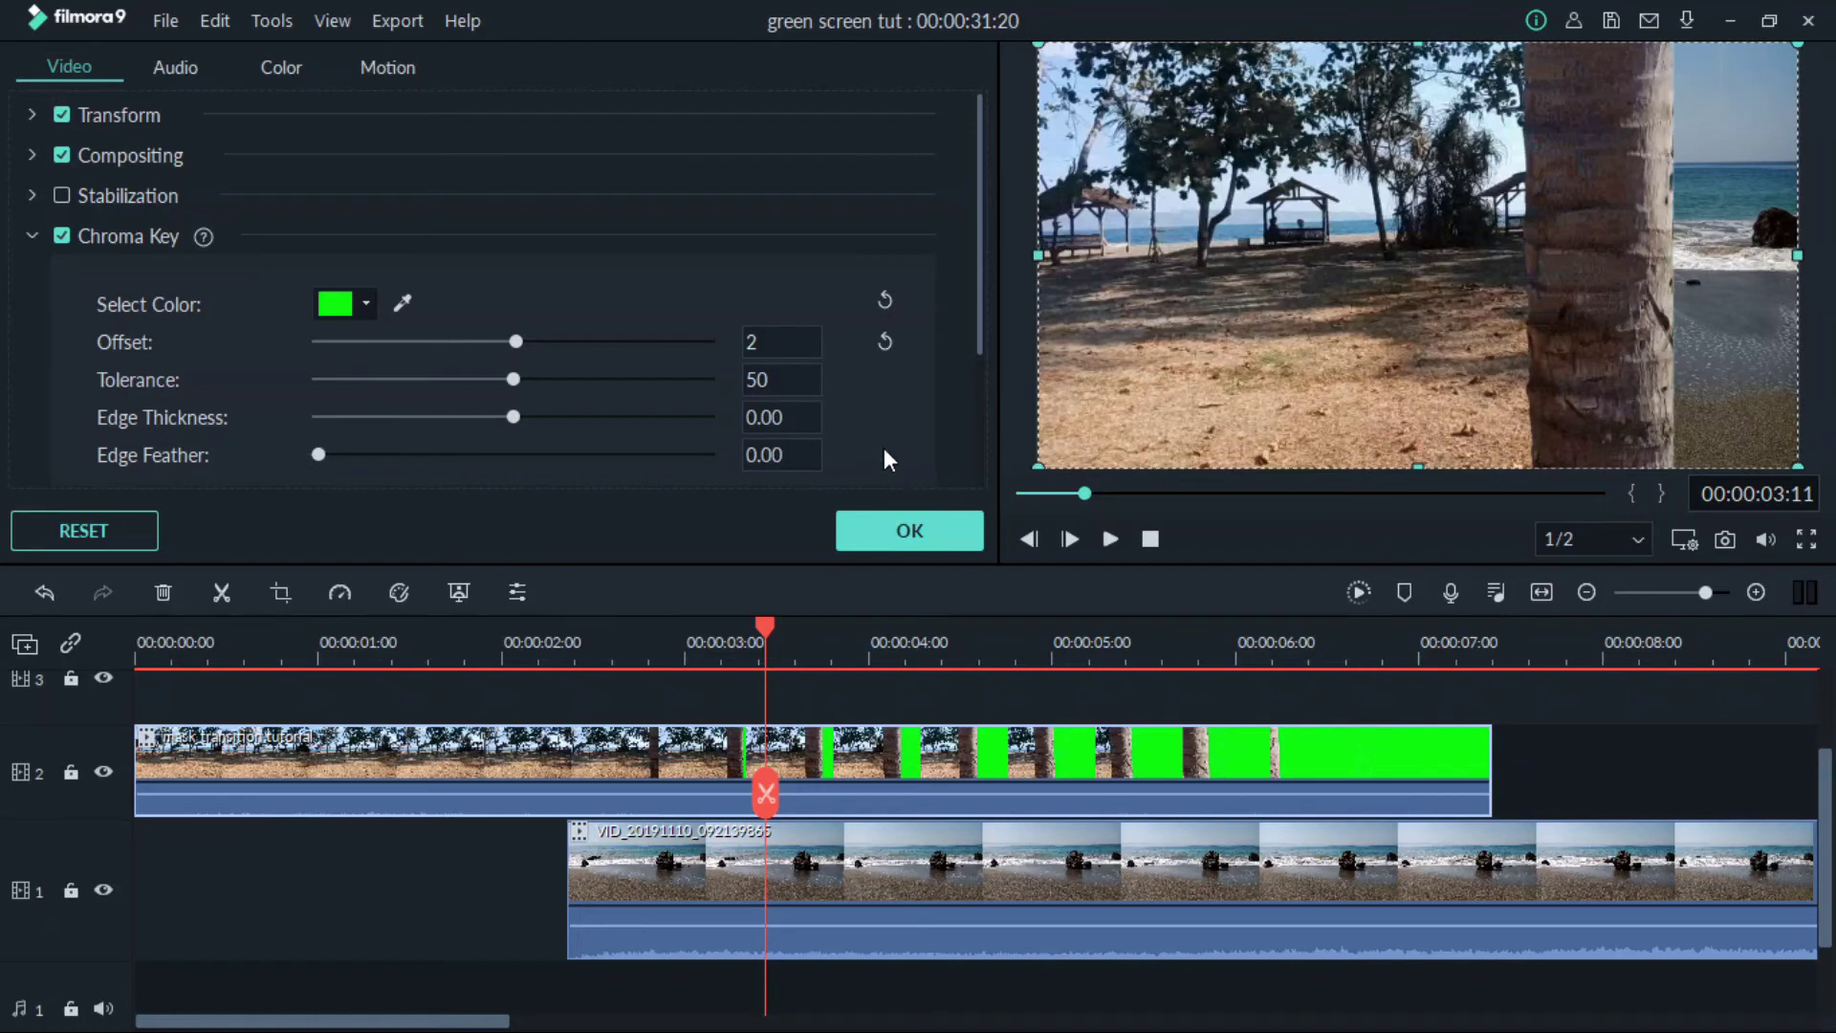
left_click(908, 531)
left_click(259, 651)
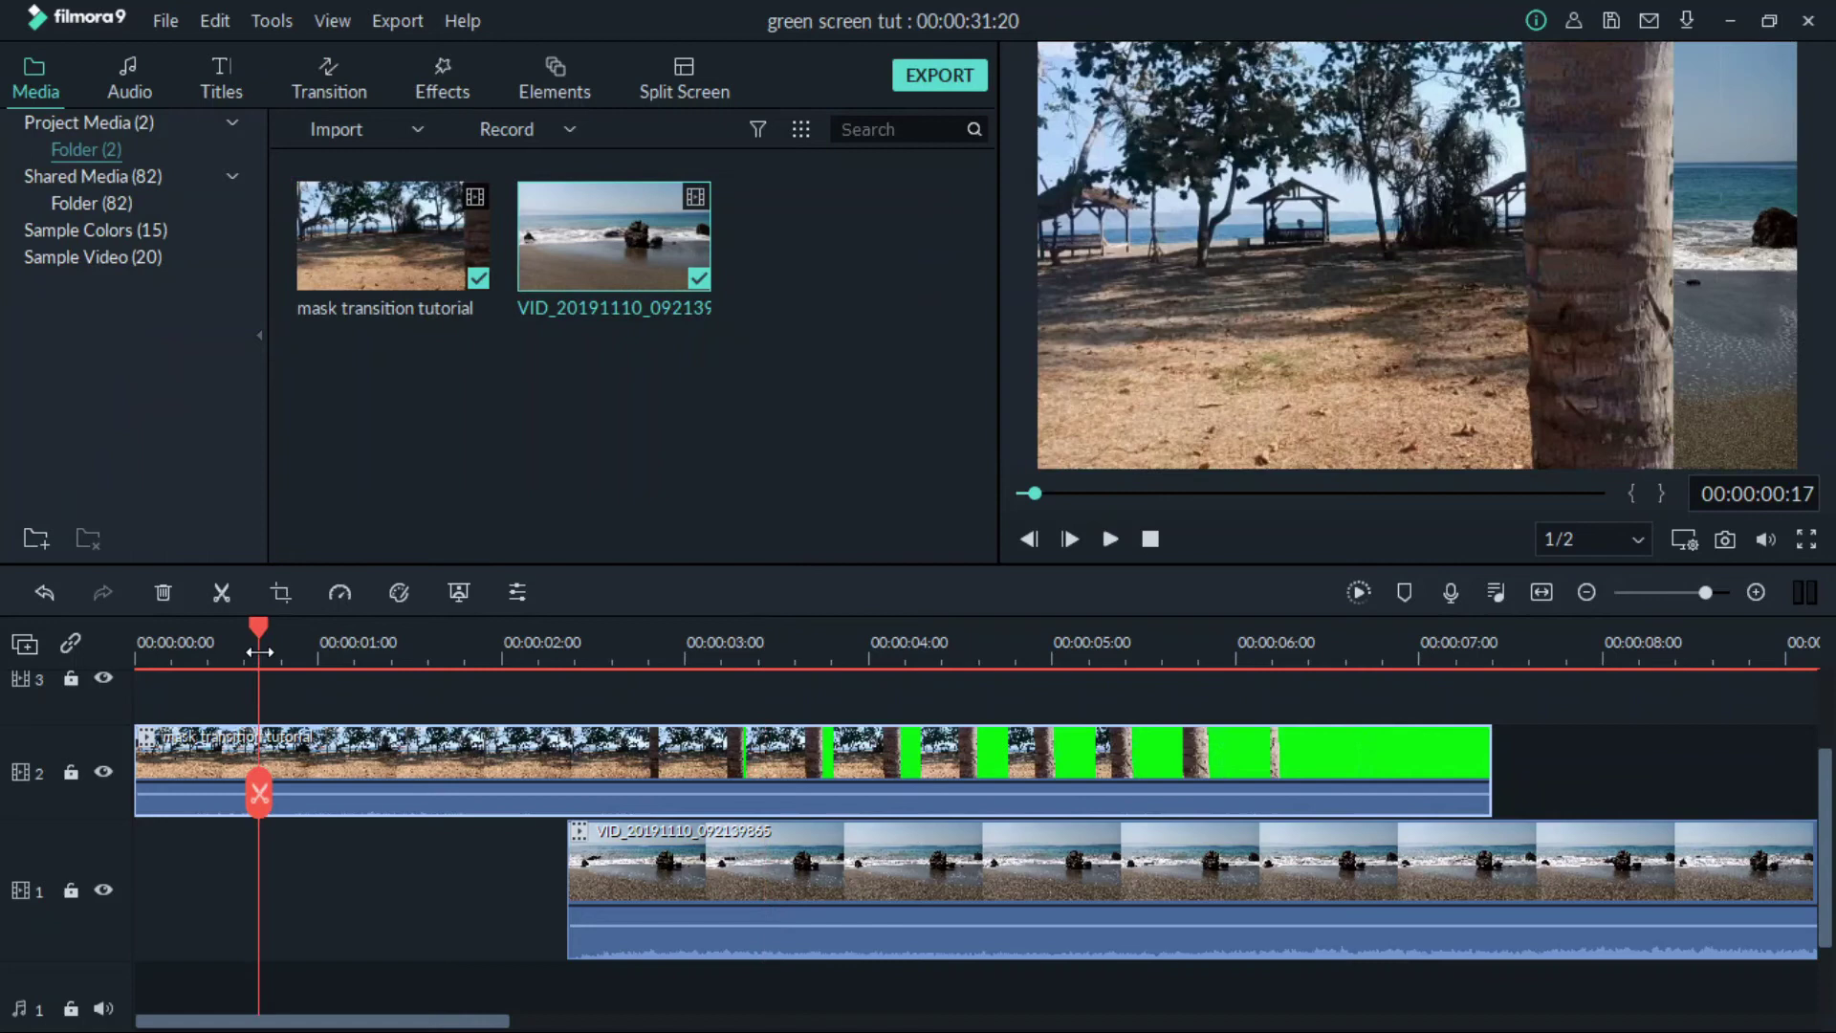
key("space")
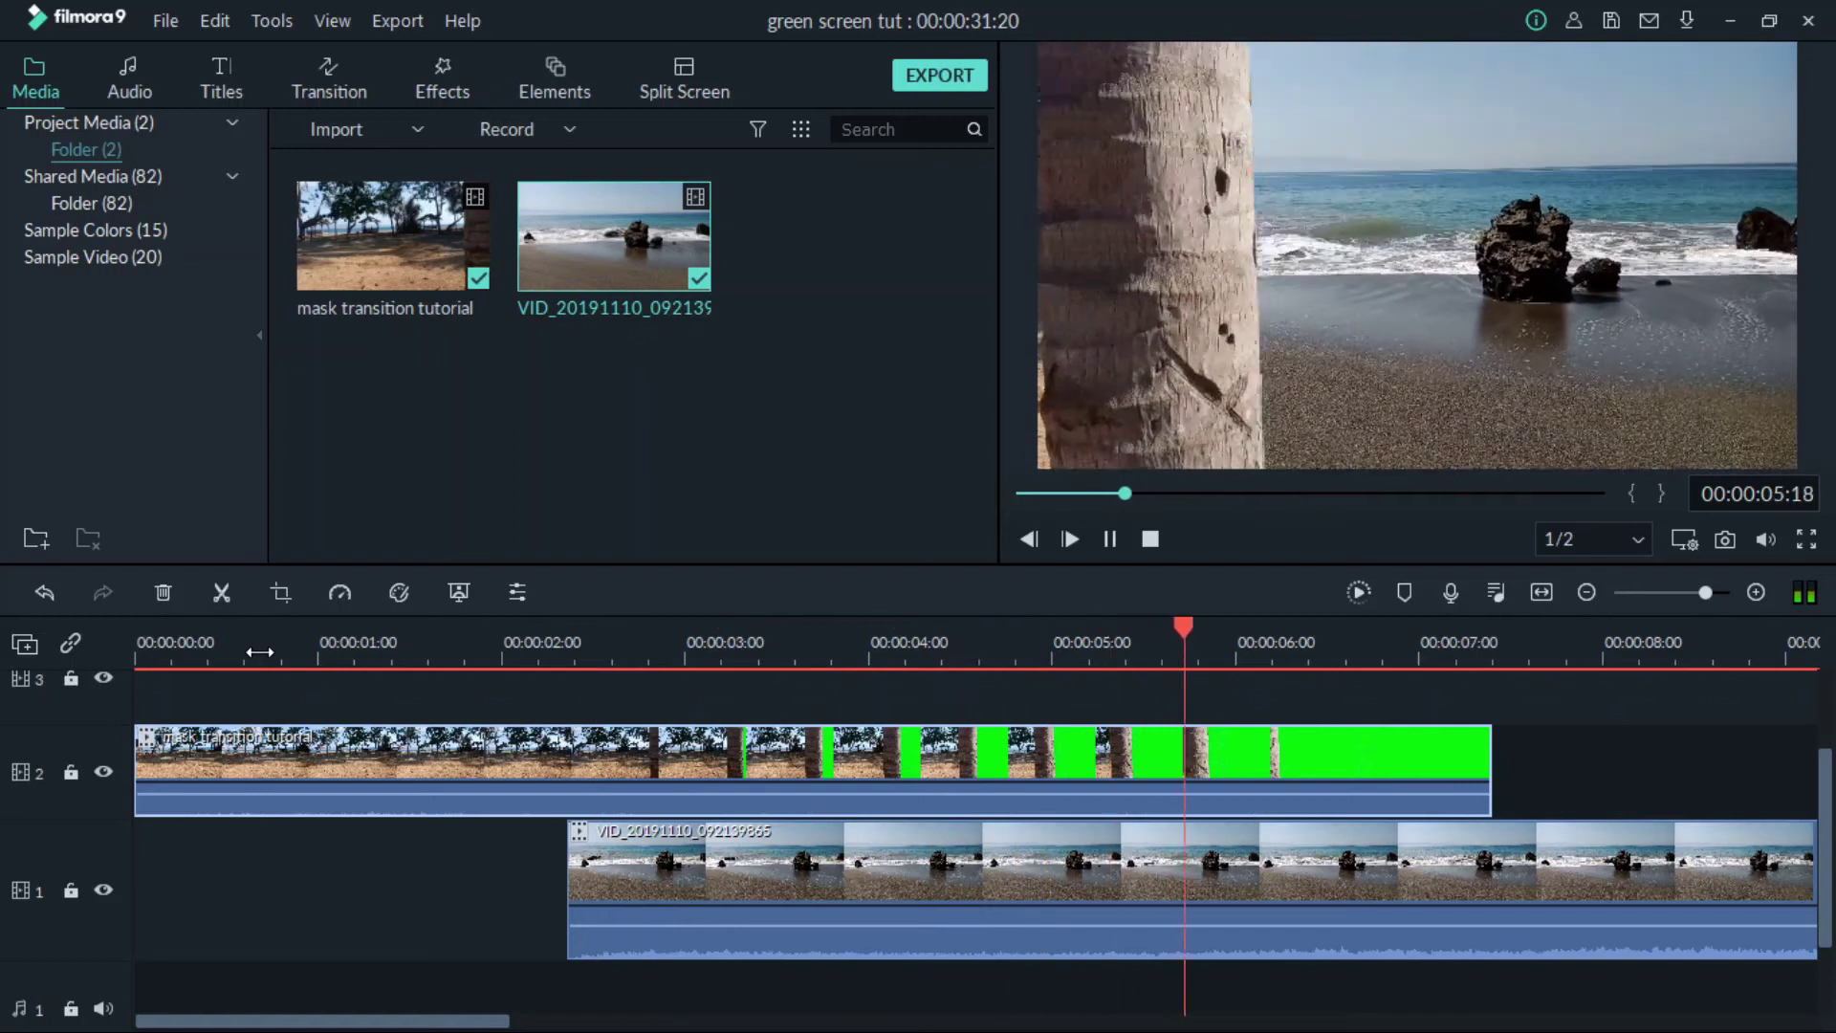
key("space")
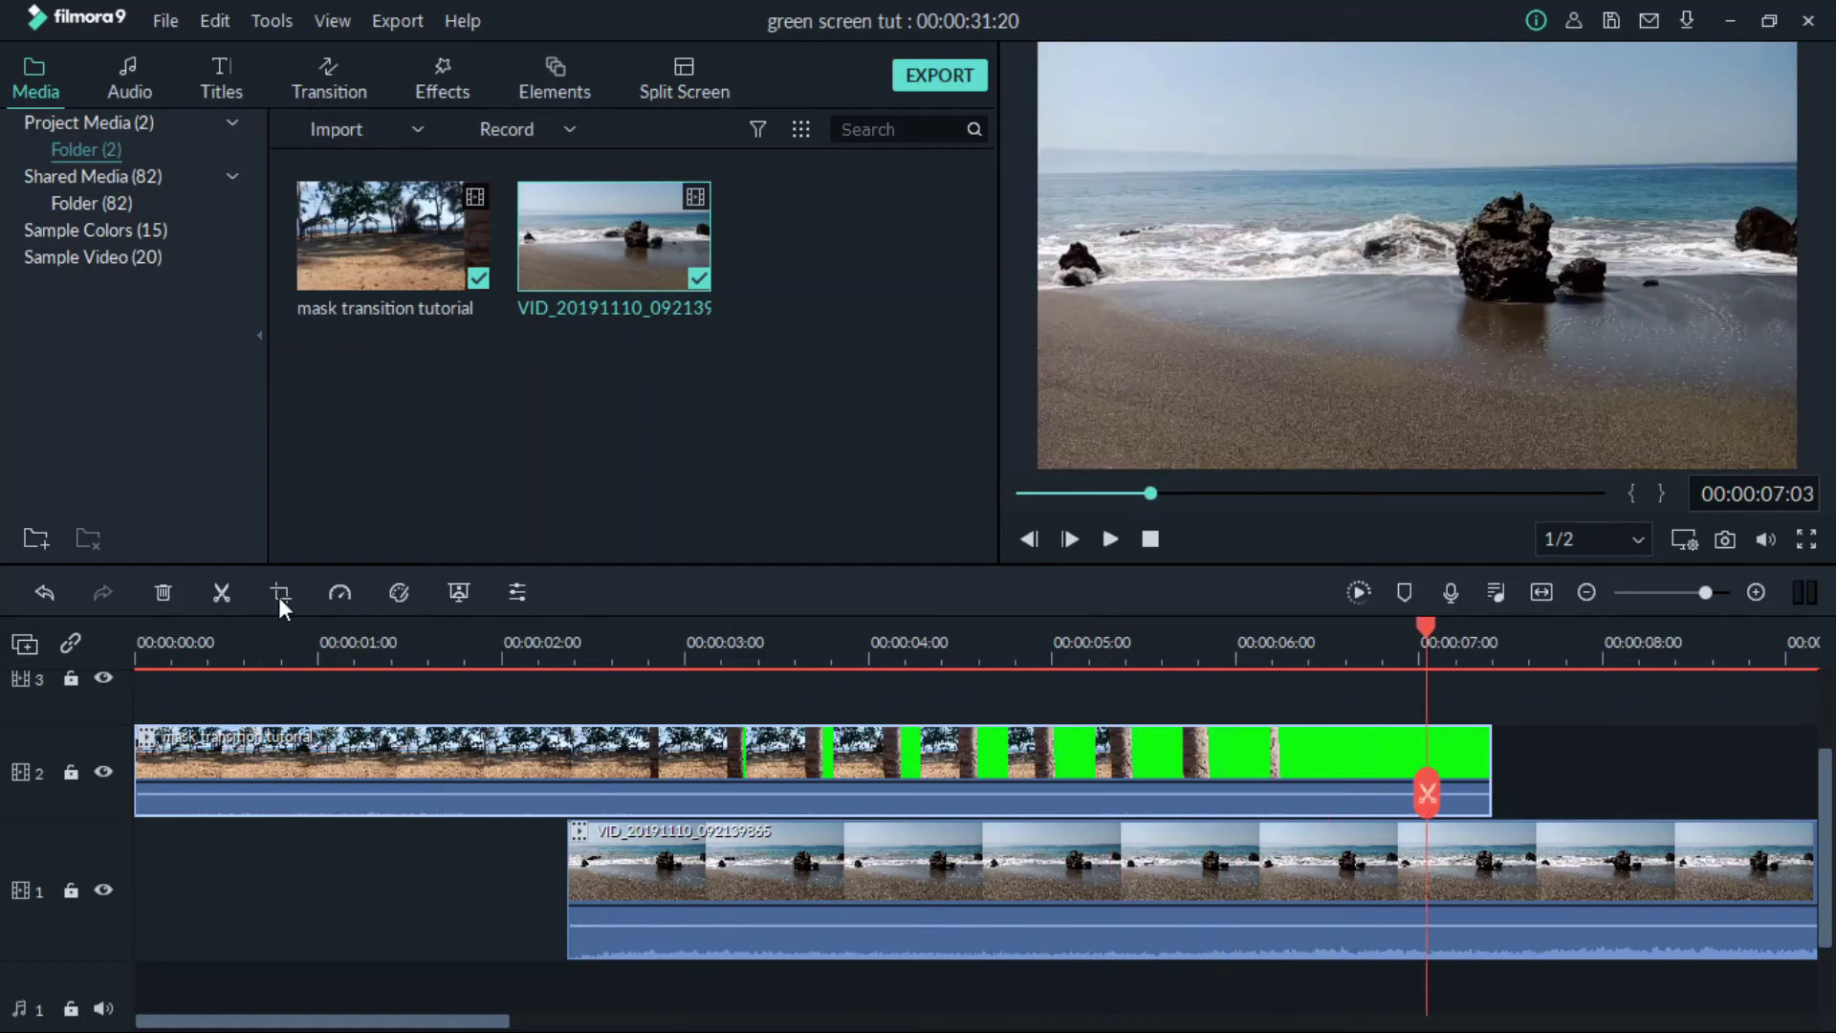
left_click(317, 633)
key("space")
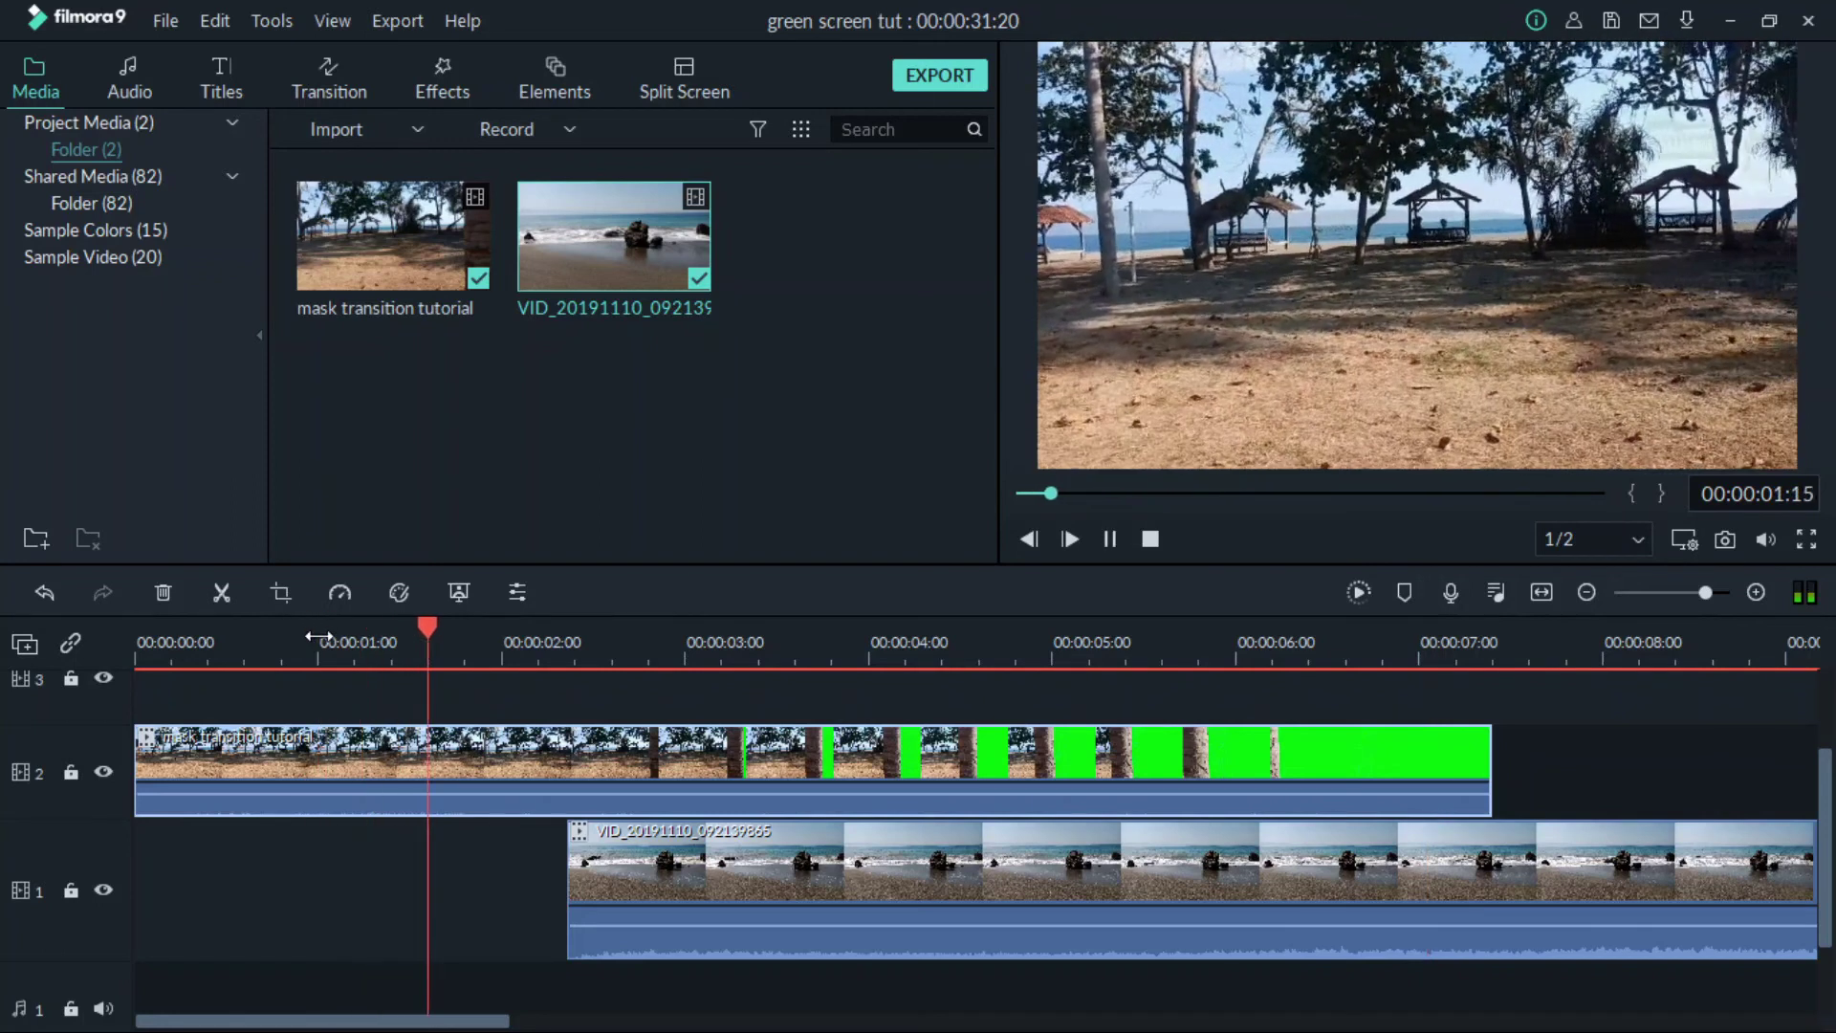
key("space")
left_click(442, 741)
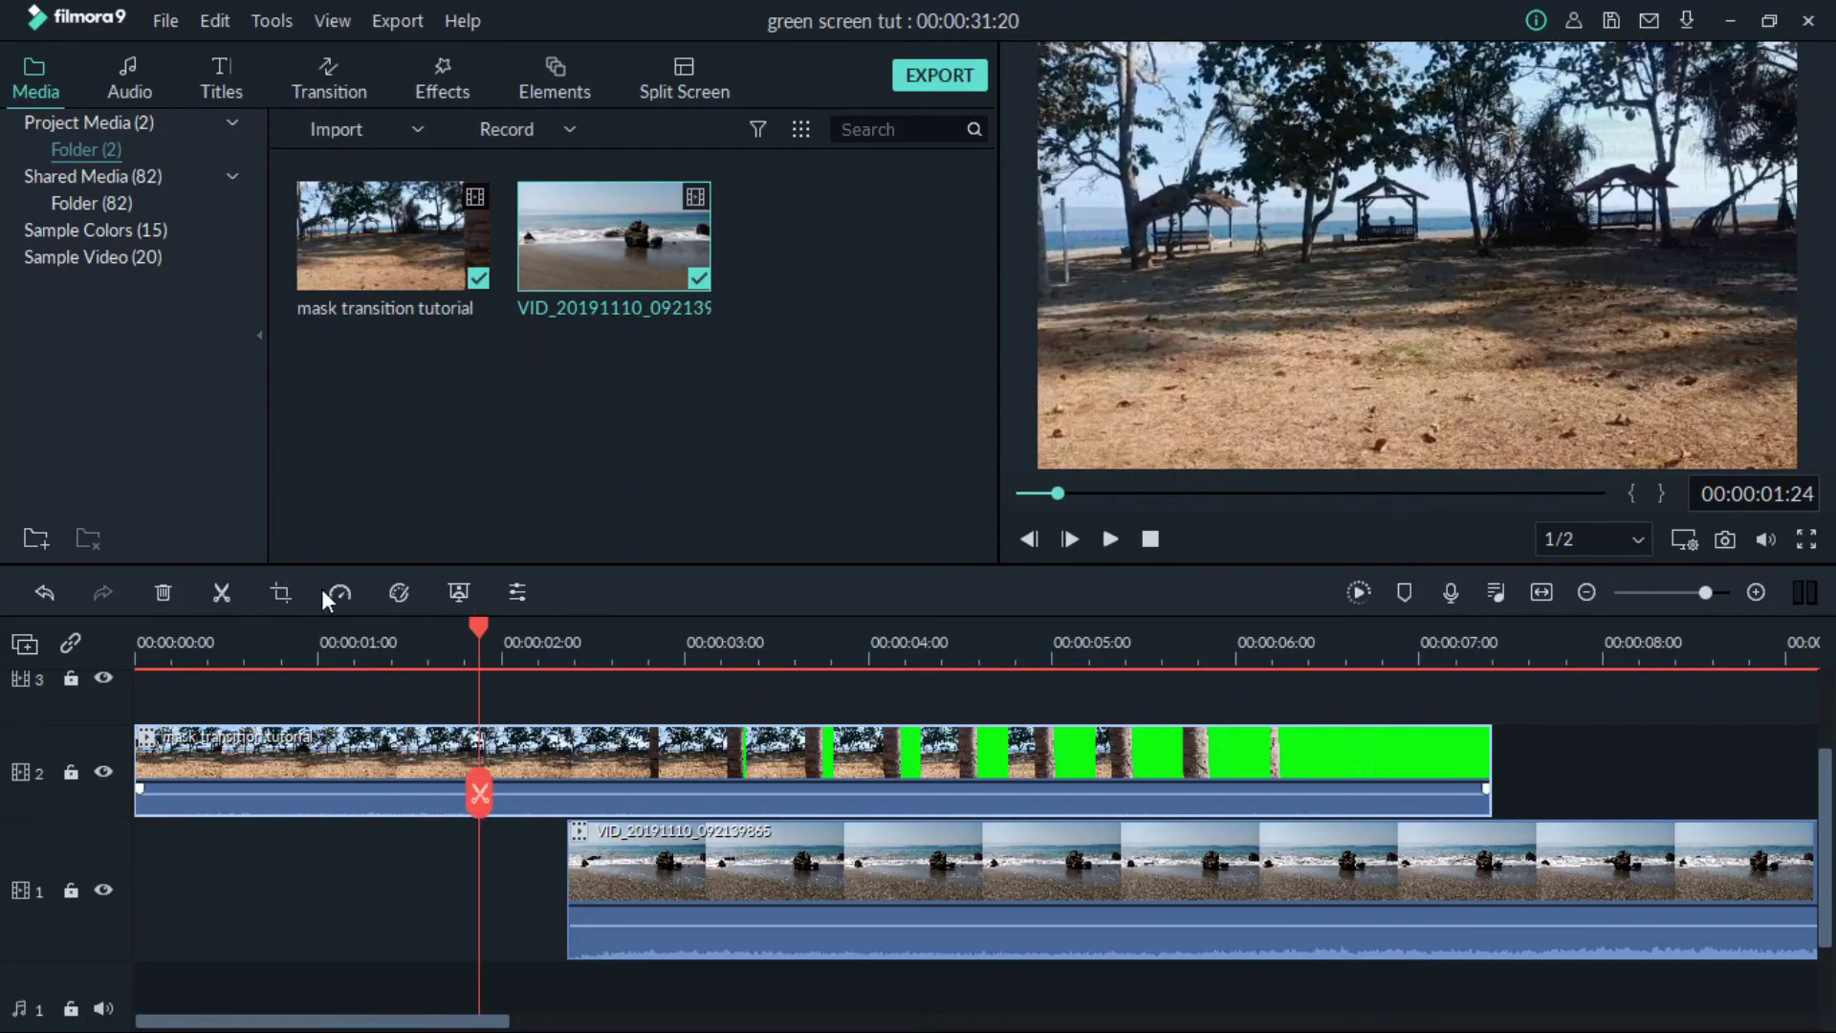
Open the mask clip's Speed dropdown from the timeline toolbar
left_click(340, 594)
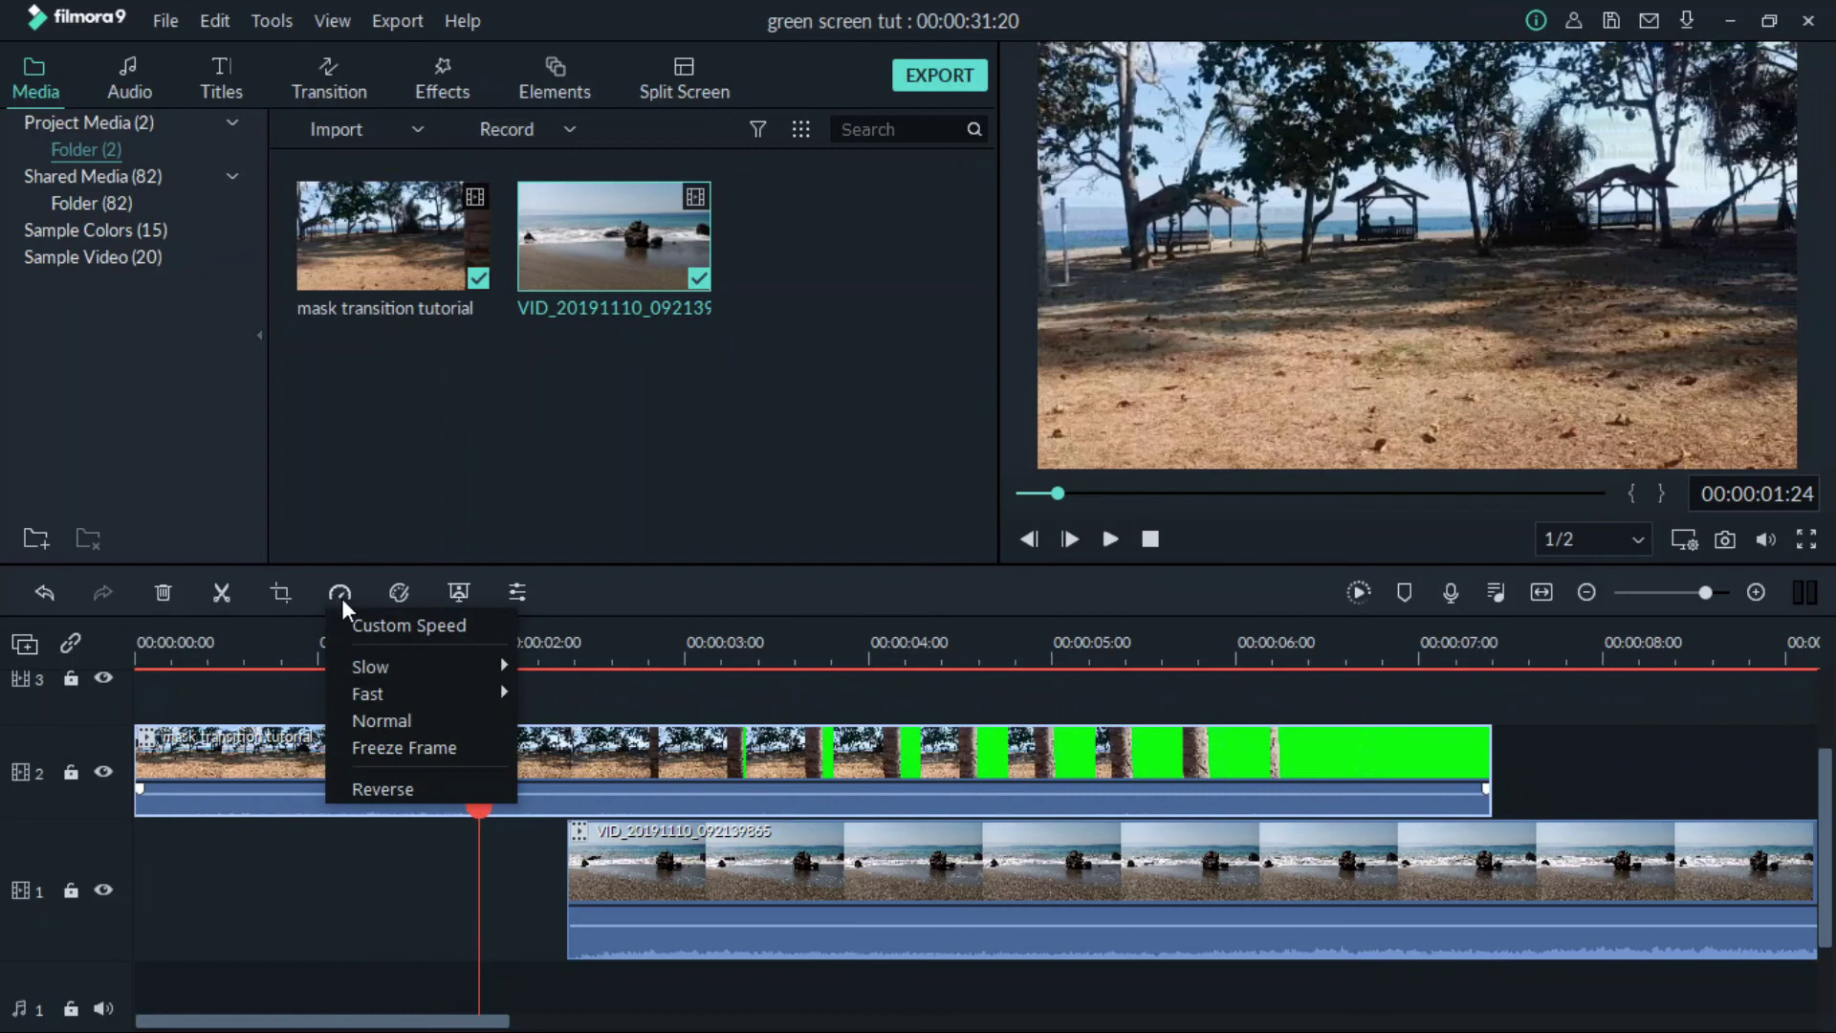